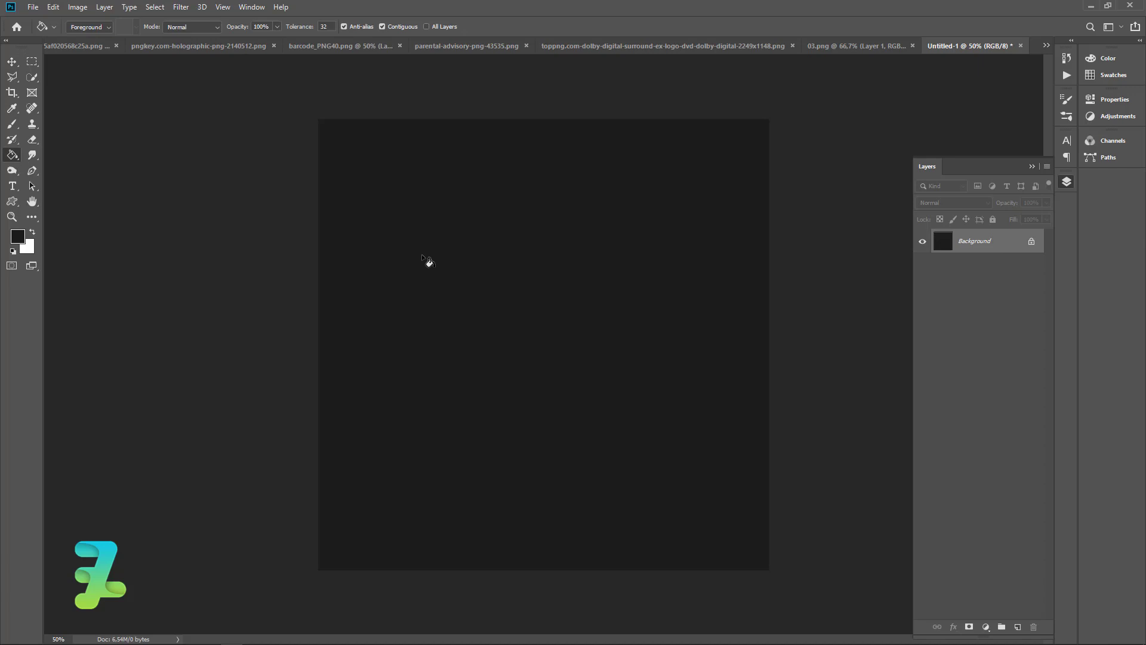
Set the foreground color to a light salmon pink.
click(22, 241)
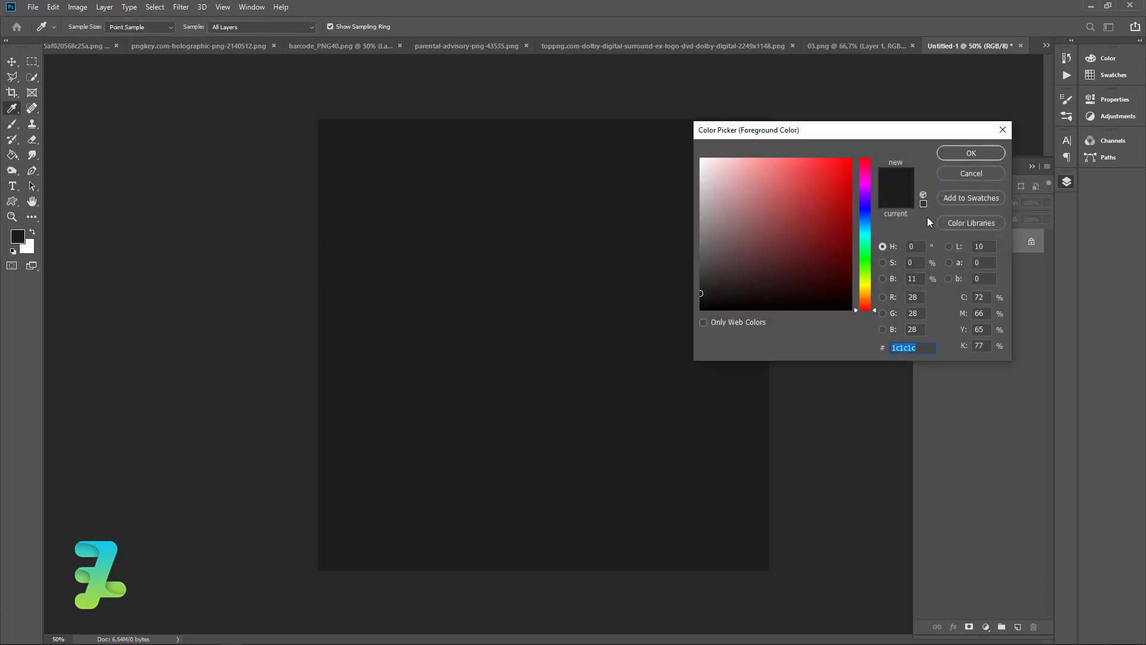
click(795, 230)
mouse_move(860, 306)
mouse_down()
mouse_move(875, 207)
mouse_move(864, 166)
mouse_up()
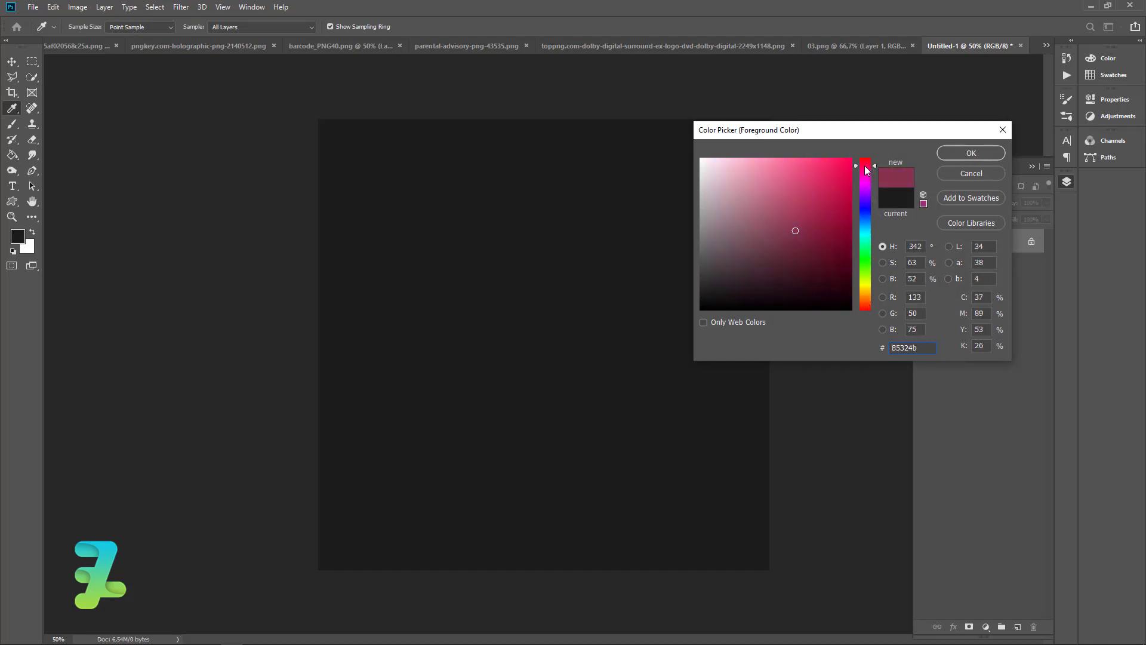
click(742, 179)
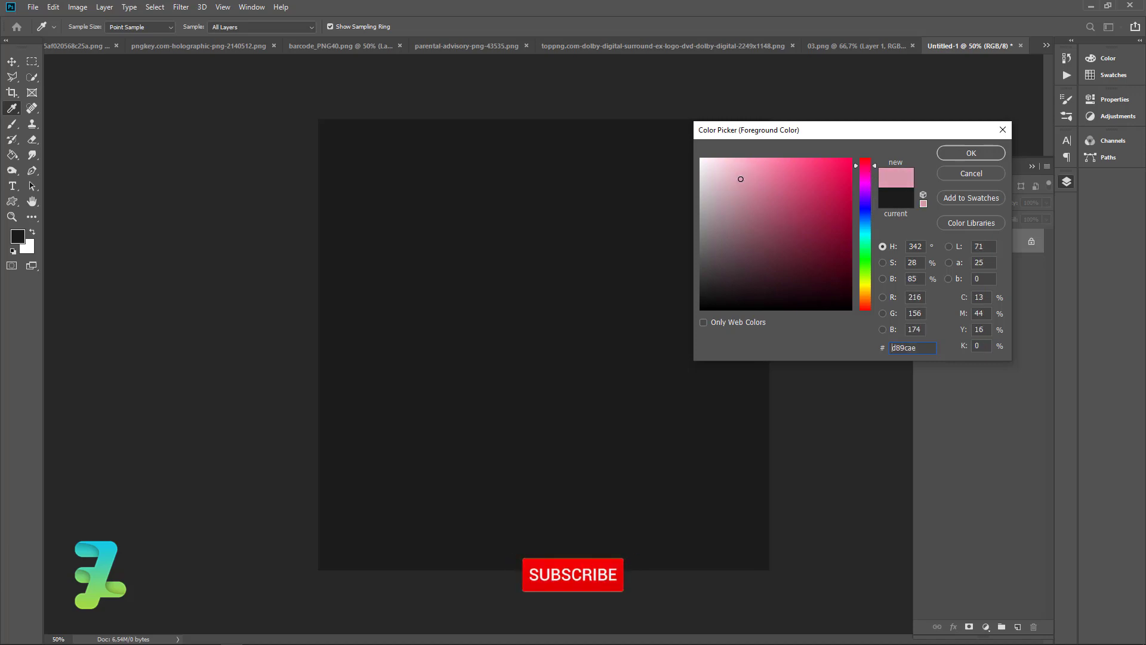
drag(741, 180, 734, 164)
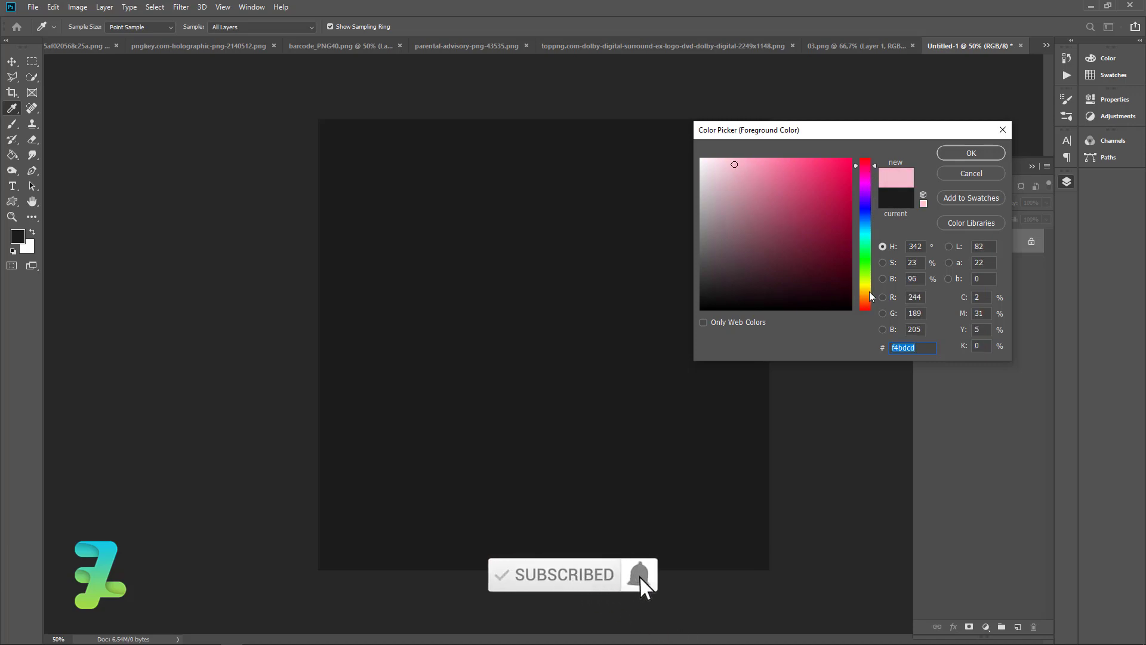
drag(871, 297, 873, 308)
click(945, 156)
key(g)
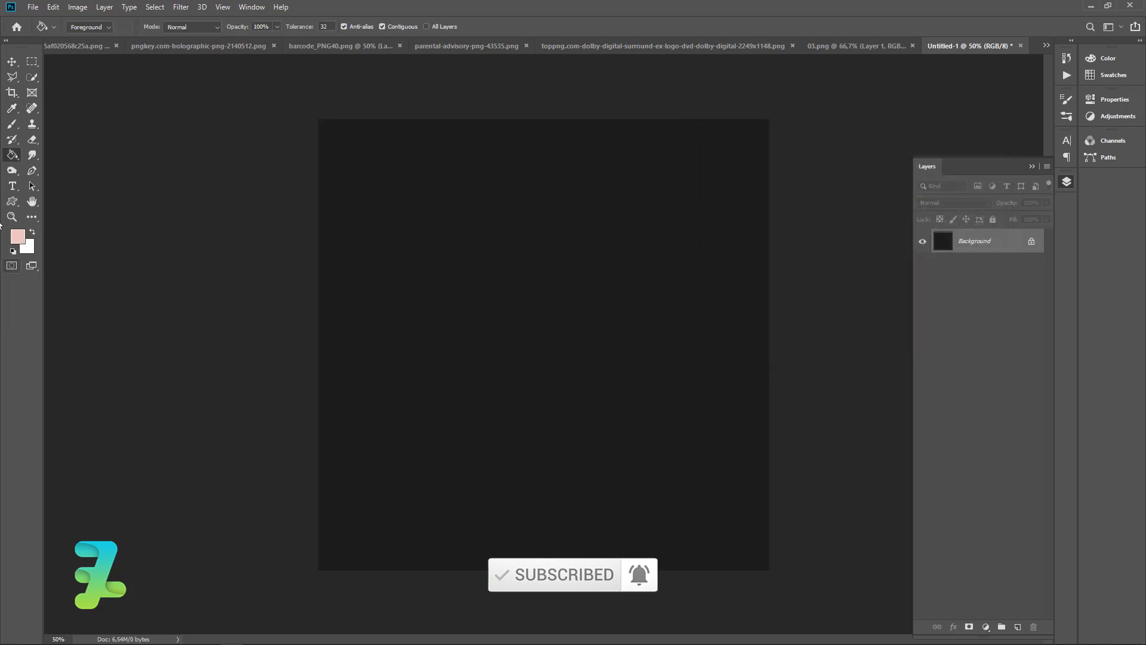
Add a text layer reading "MARS TREND" in the lower part of the canvas.
click(12, 186)
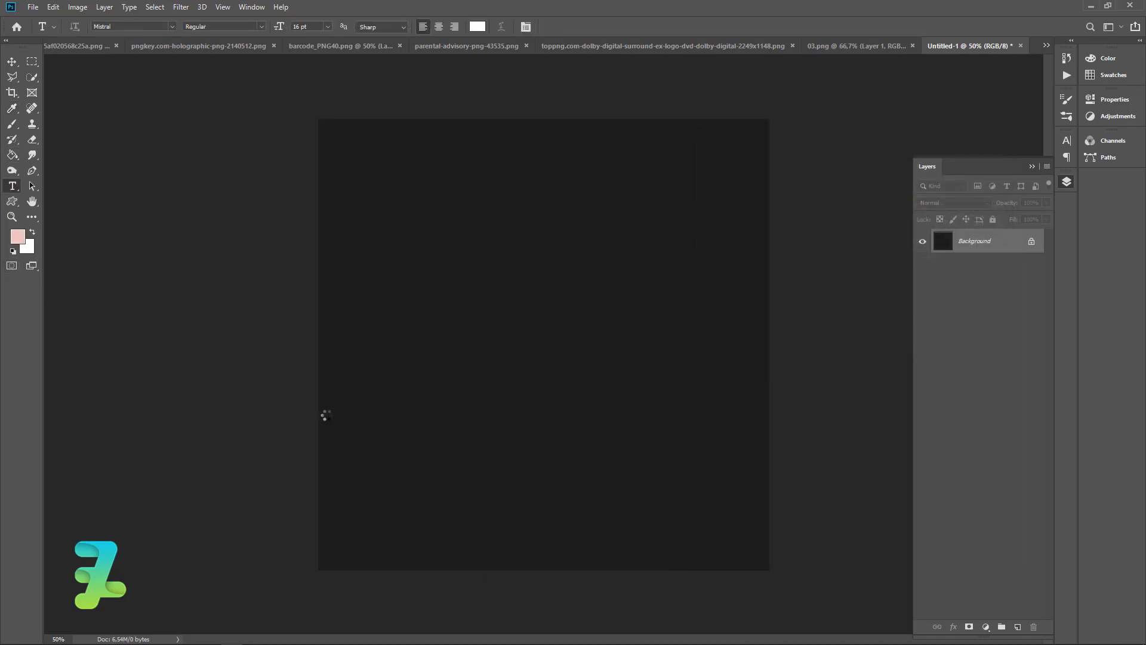
click(408, 478)
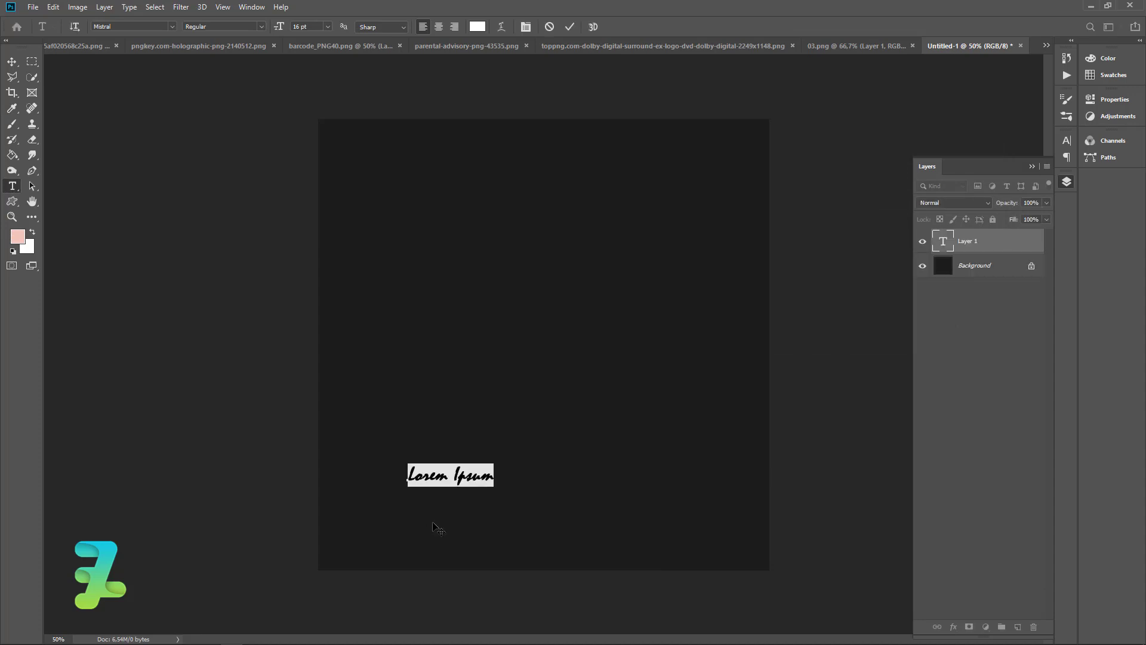
text(MARS)
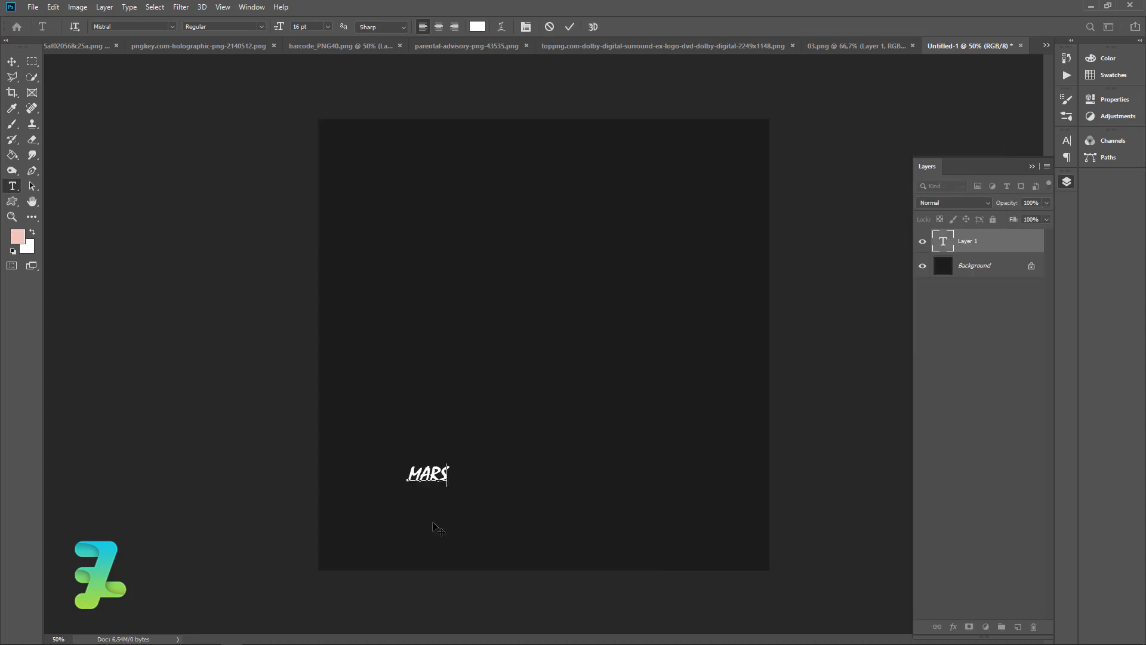
text( TREND)
Format the whole MARS TREND text in Roboto Black and turn off its faux italic.
key(ctrl+a)
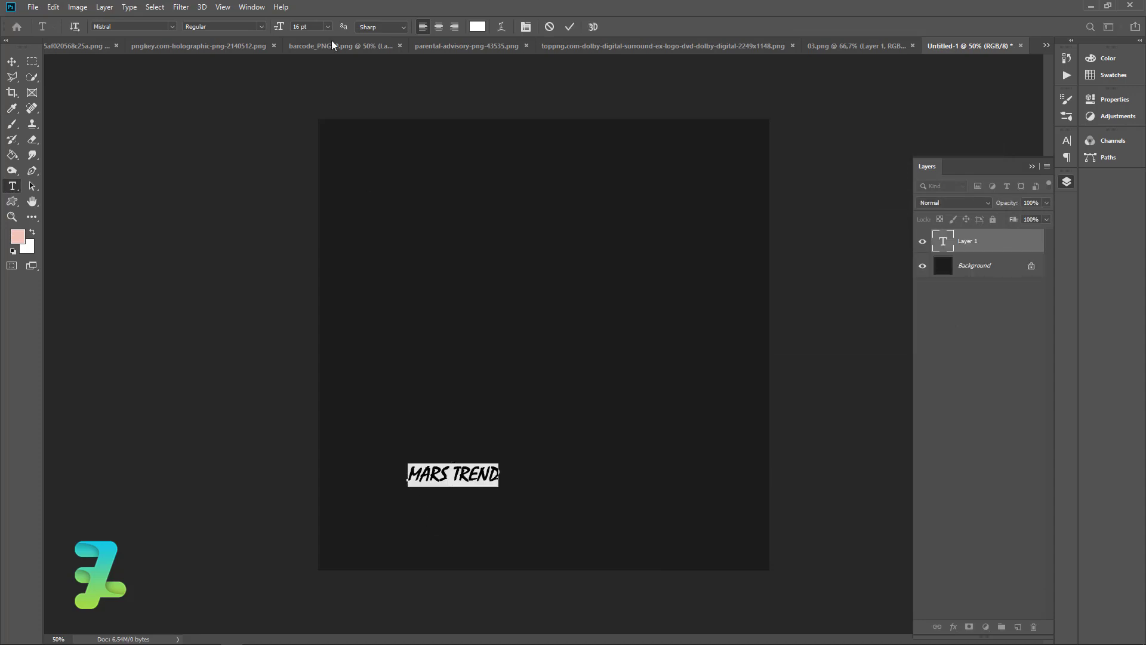
click(170, 27)
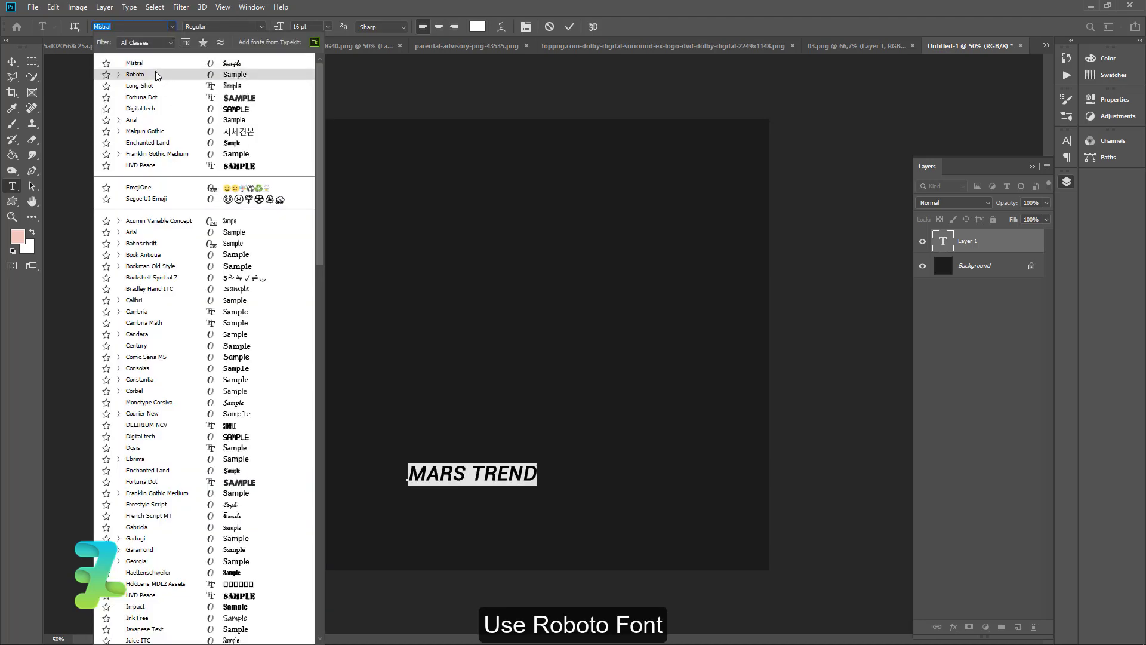
click(154, 72)
click(262, 27)
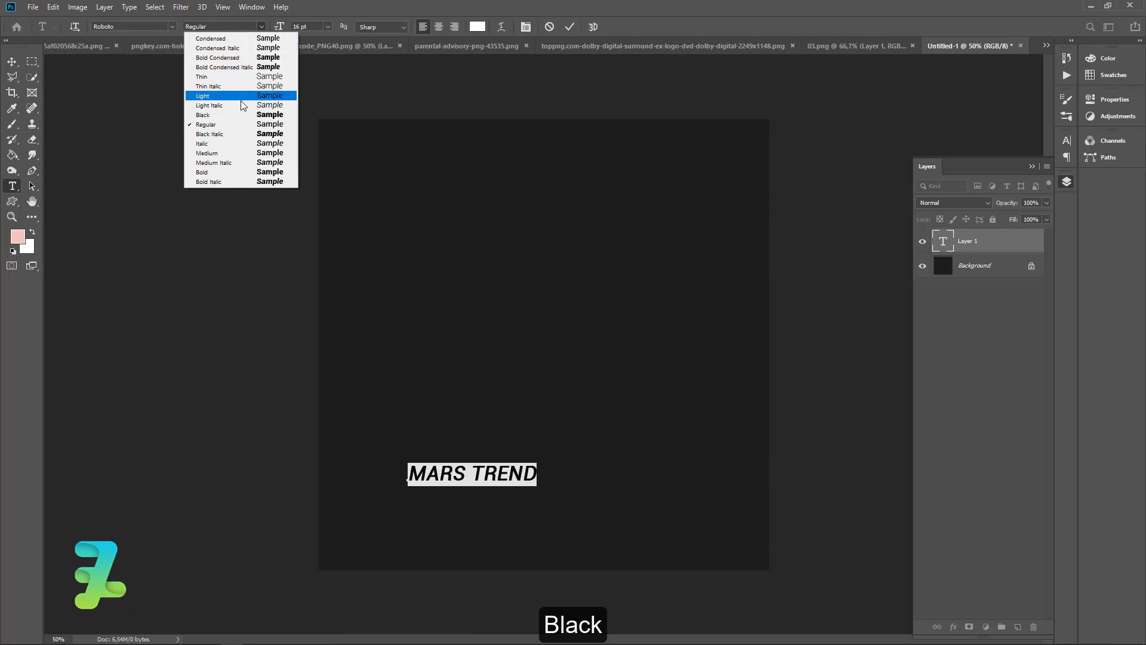
click(241, 117)
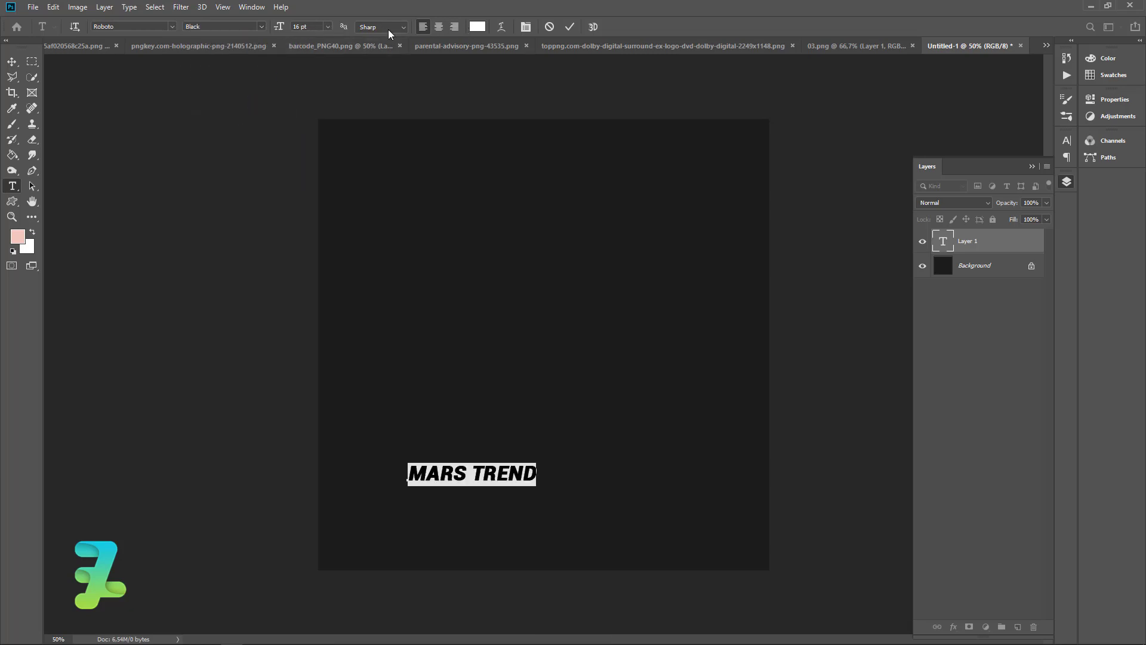
click(528, 29)
click(955, 222)
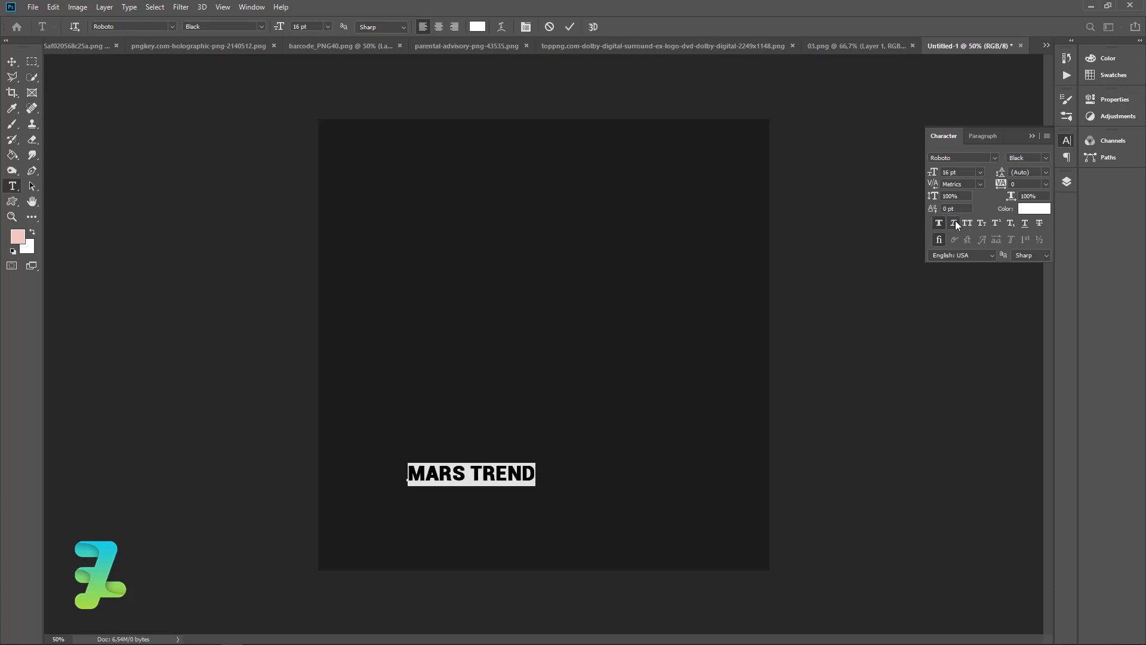
Set the MARS TREND text size to 36 pt and commit the text edit.
click(328, 26)
click(312, 133)
click(328, 27)
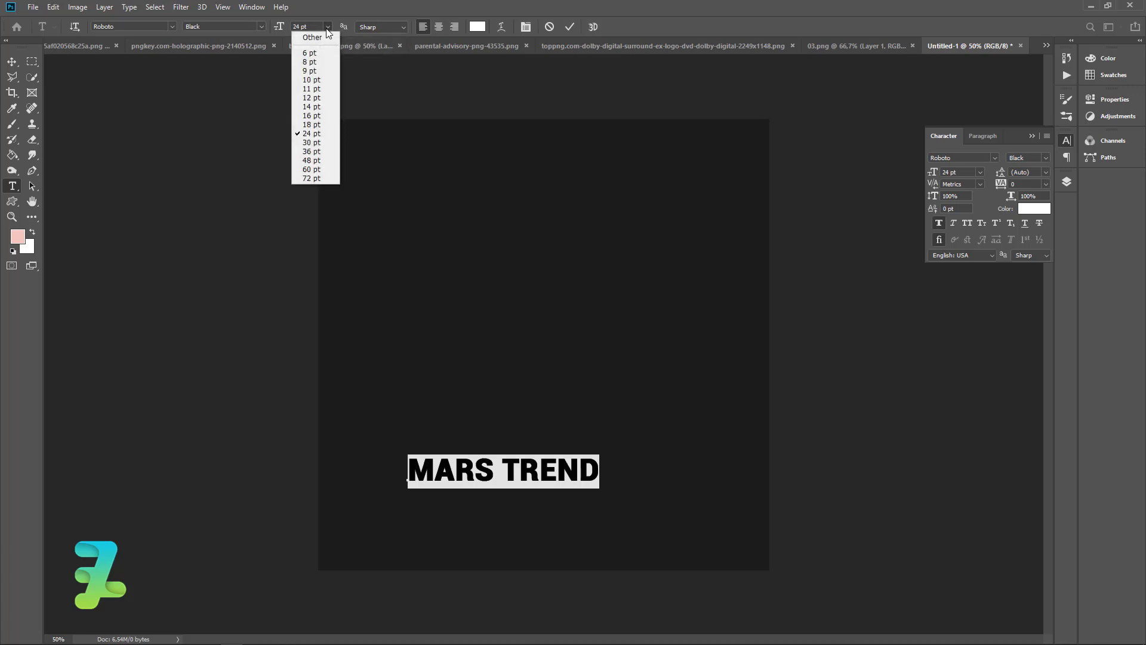
click(317, 151)
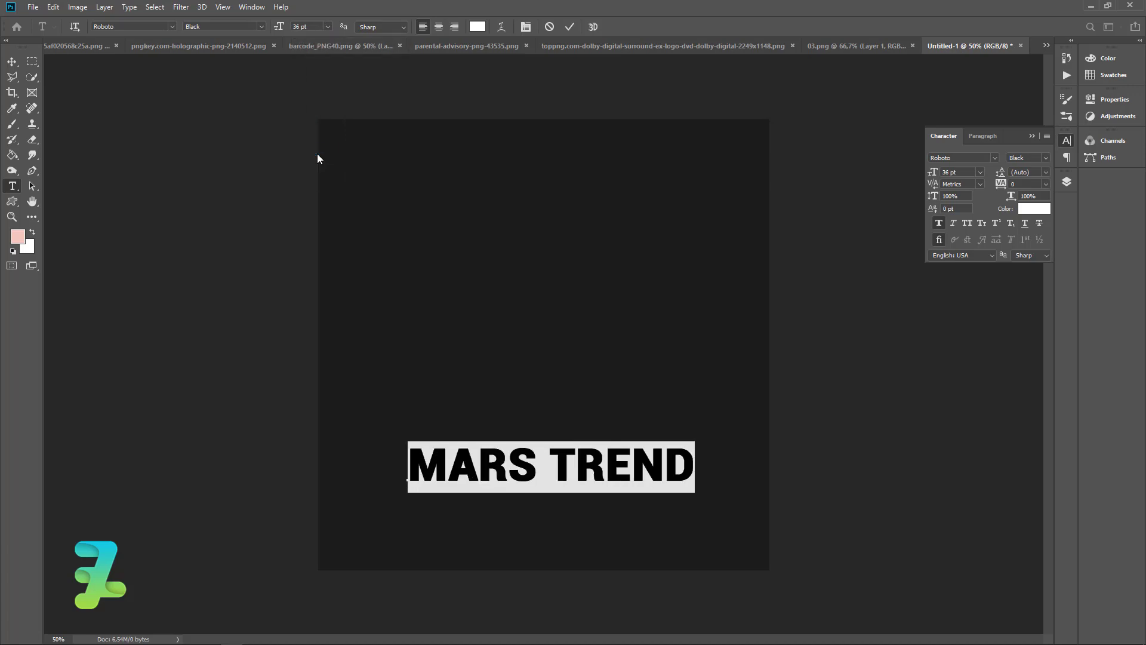
click(12, 62)
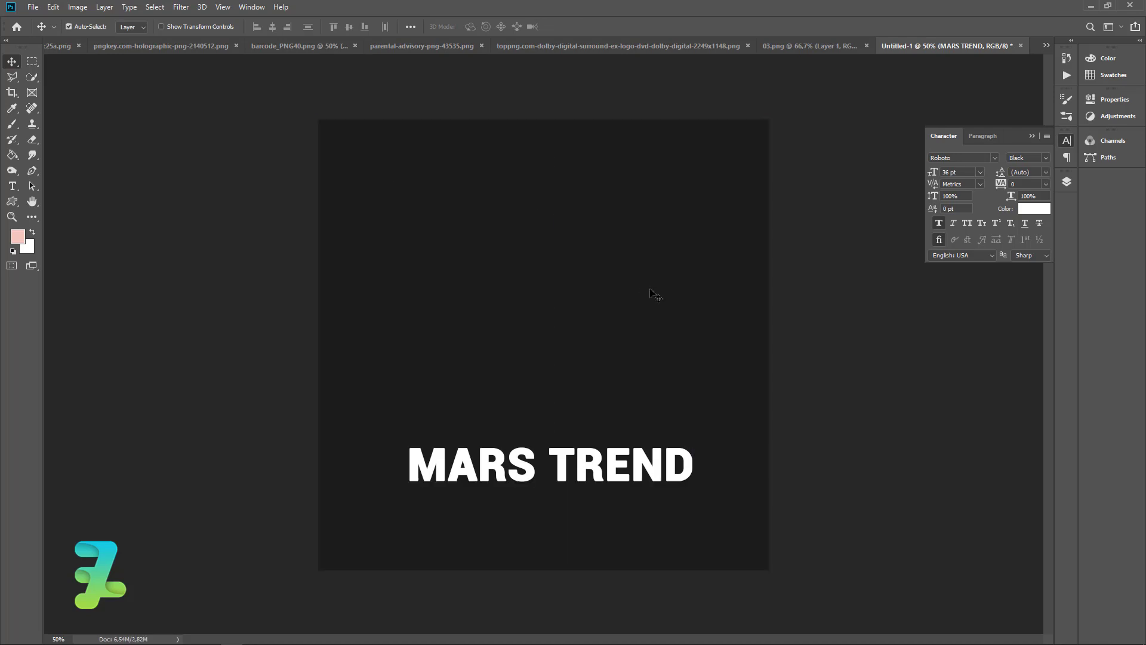
Move the MARS TREND text down near the canvas's lower edge and center it horizontally on the canvas.
click(1033, 138)
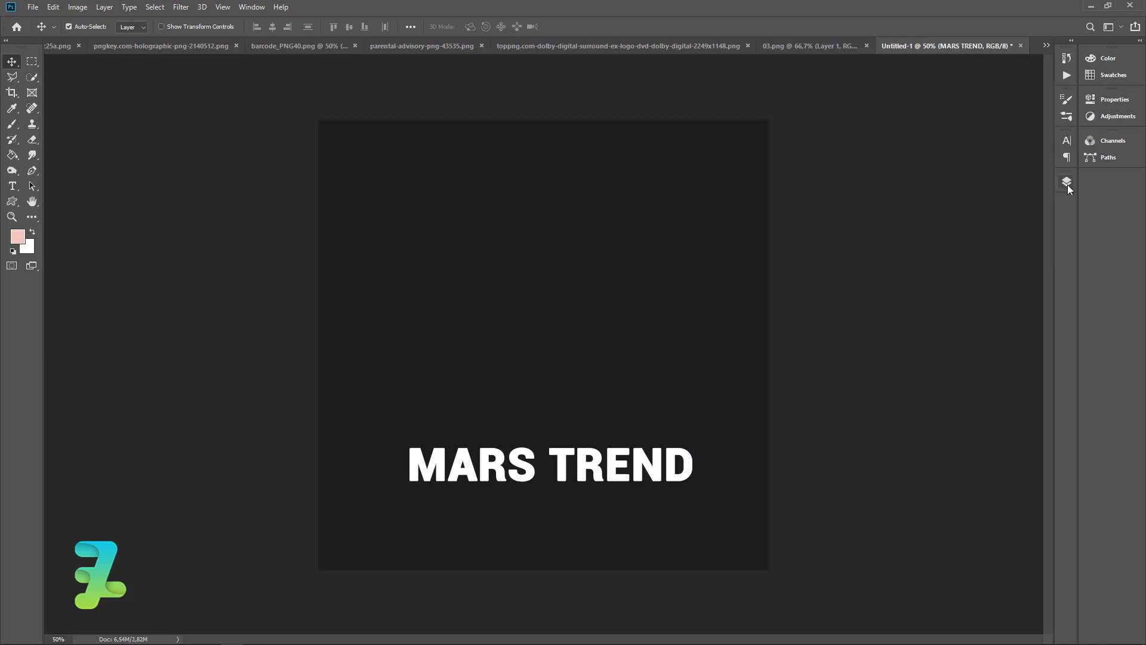
click(1067, 183)
drag(654, 473, 624, 512)
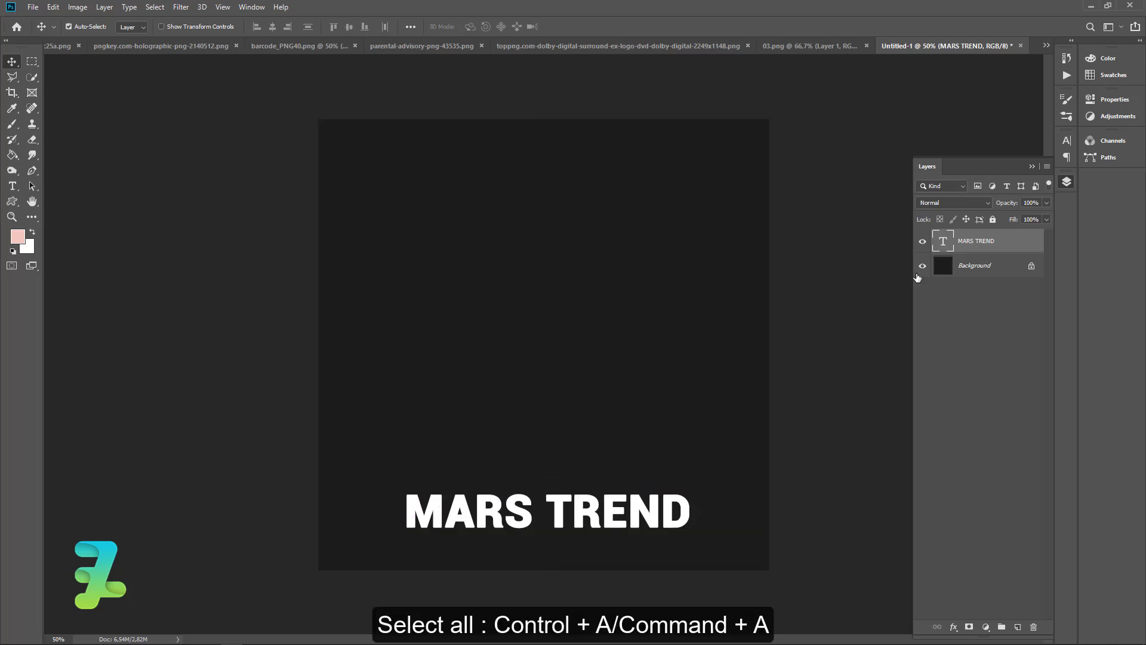
key(ctrl+a)
click(272, 26)
key(ctrl+d)
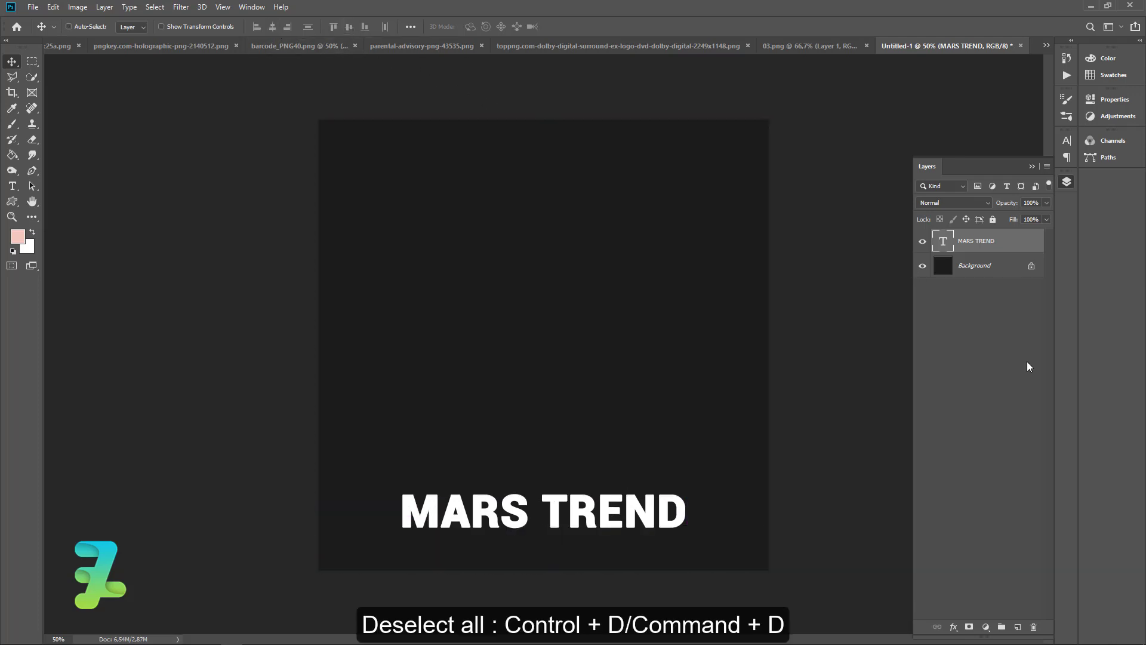
Recolor the MARS TREND text with the light pink foreground color.
double_click(946, 241)
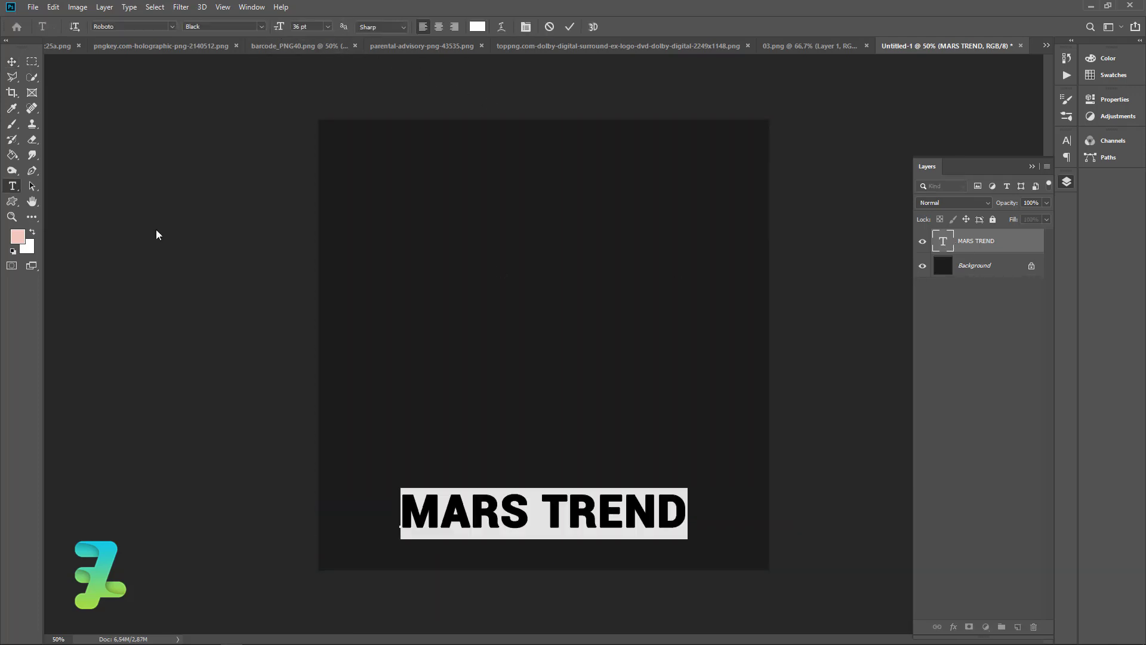
click(33, 232)
click(11, 61)
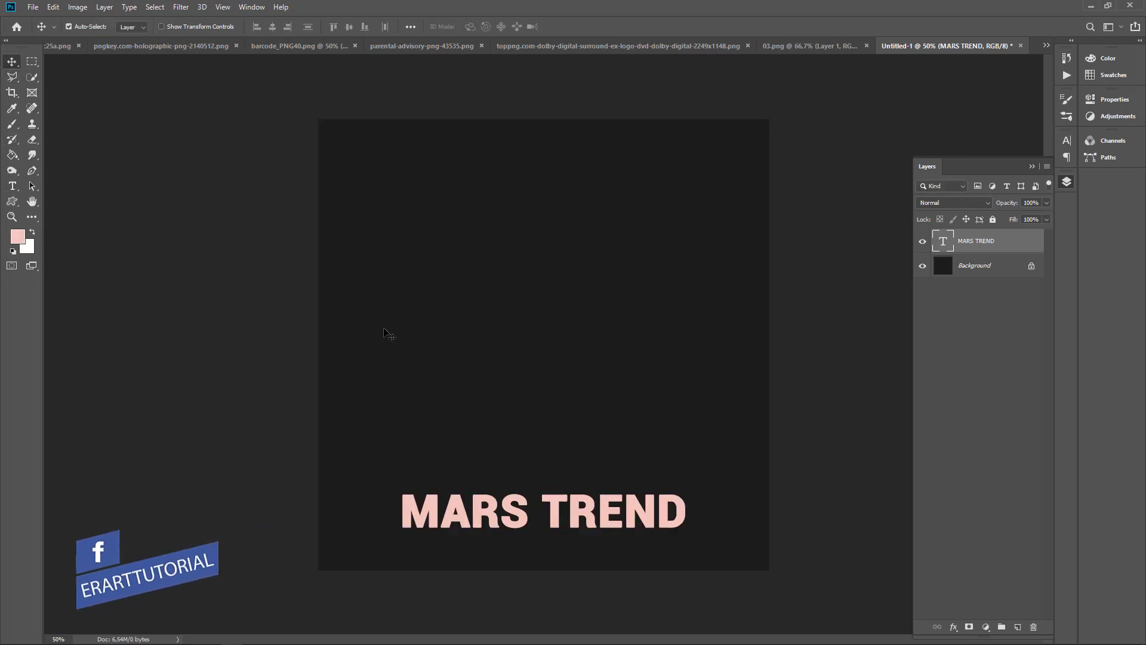
Duplicate the MARS TREND text layer and place the copy directly above the original line.
key(ctrl+j)
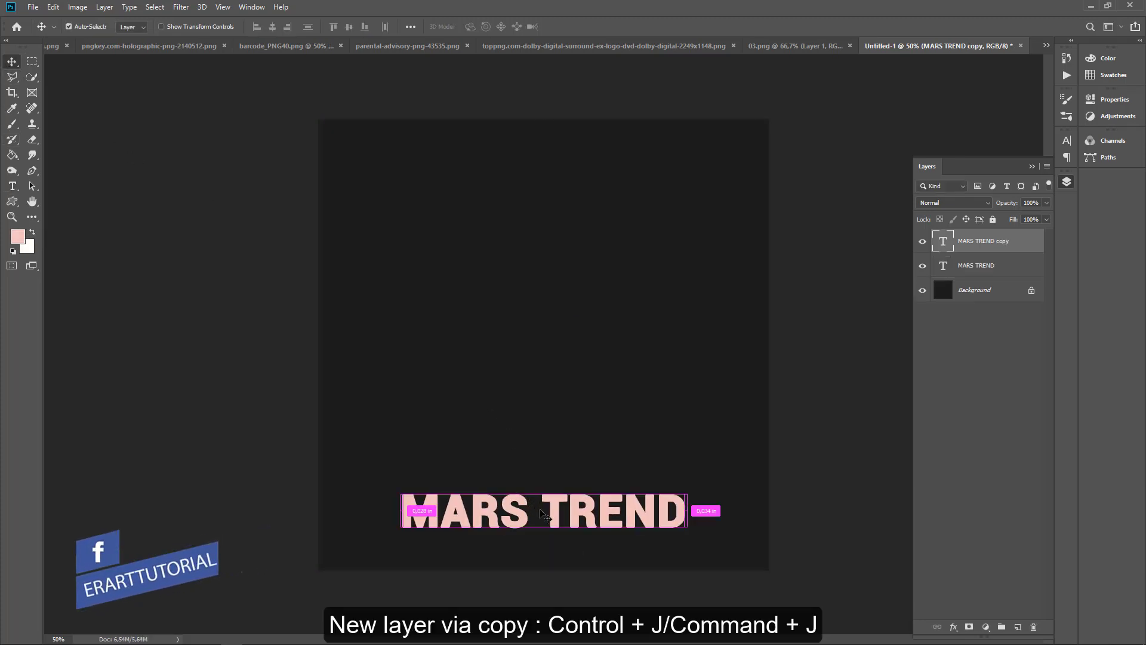
drag(535, 505, 554, 422)
key(ctrl+j)
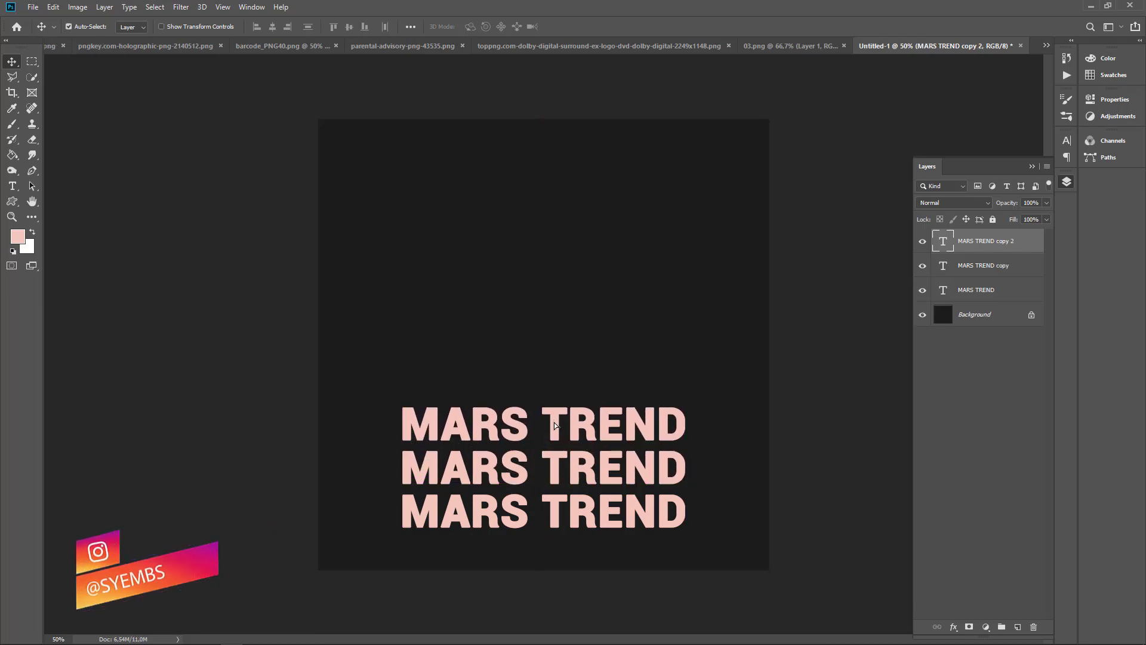
key(ctrl+z)
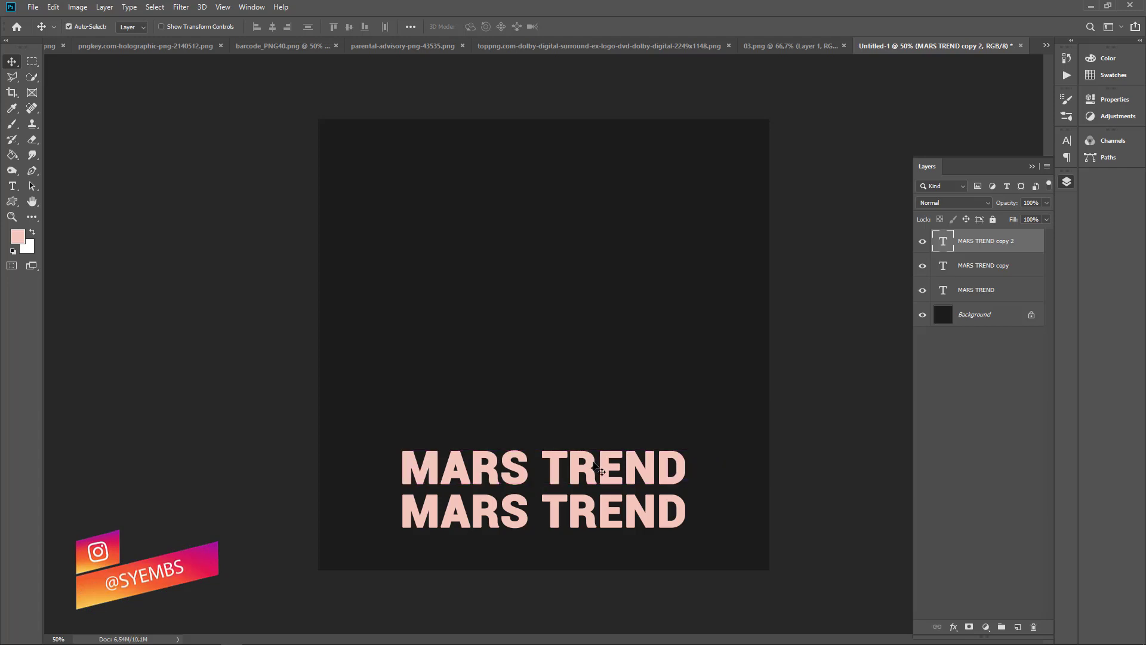
key(ctrl+z)
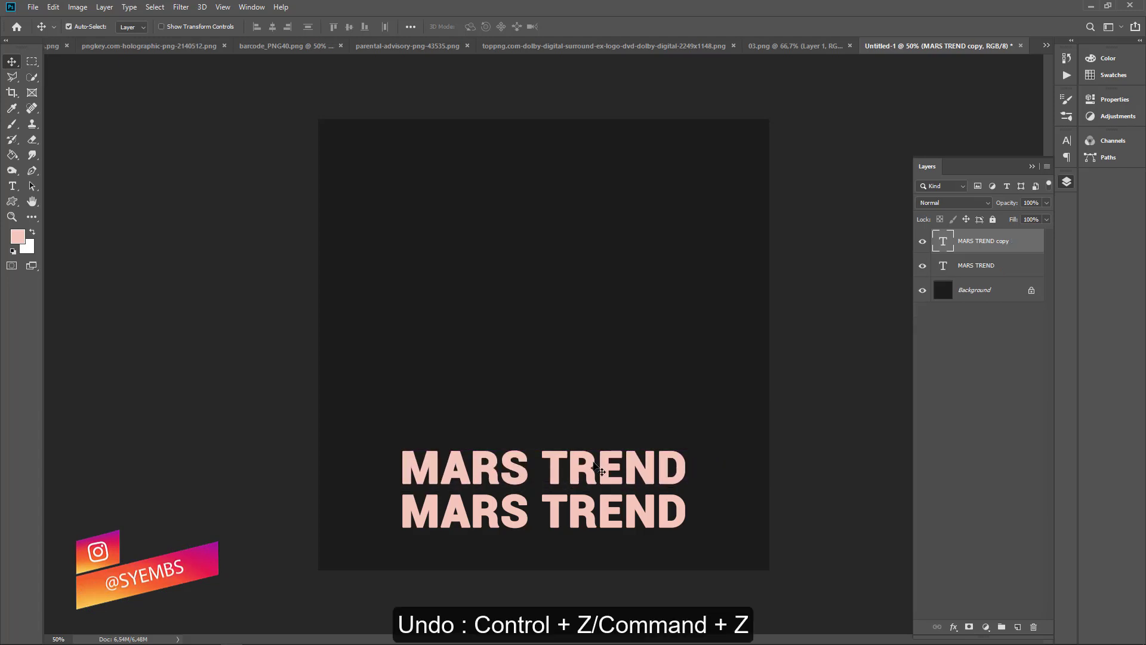
Nudge the copied text line down 10 px to tighten the gap above the original line.
key(Down)
key(Down)
key(Down)
key(Down)
key(Down)
key(Down)
key(Down)
key(Down)
key(Down)
key(Down)
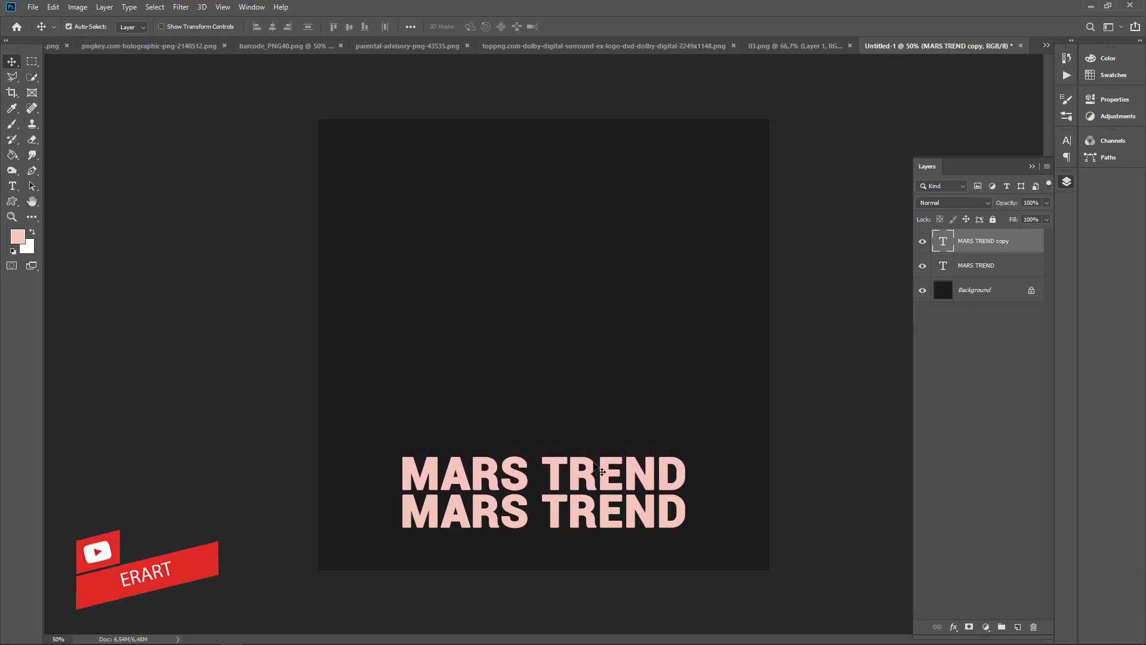
Make three more copies of the text line, stacking them upward with the same tight spacing for five lines.
key(ctrl+j)
drag(600, 471, 628, 446)
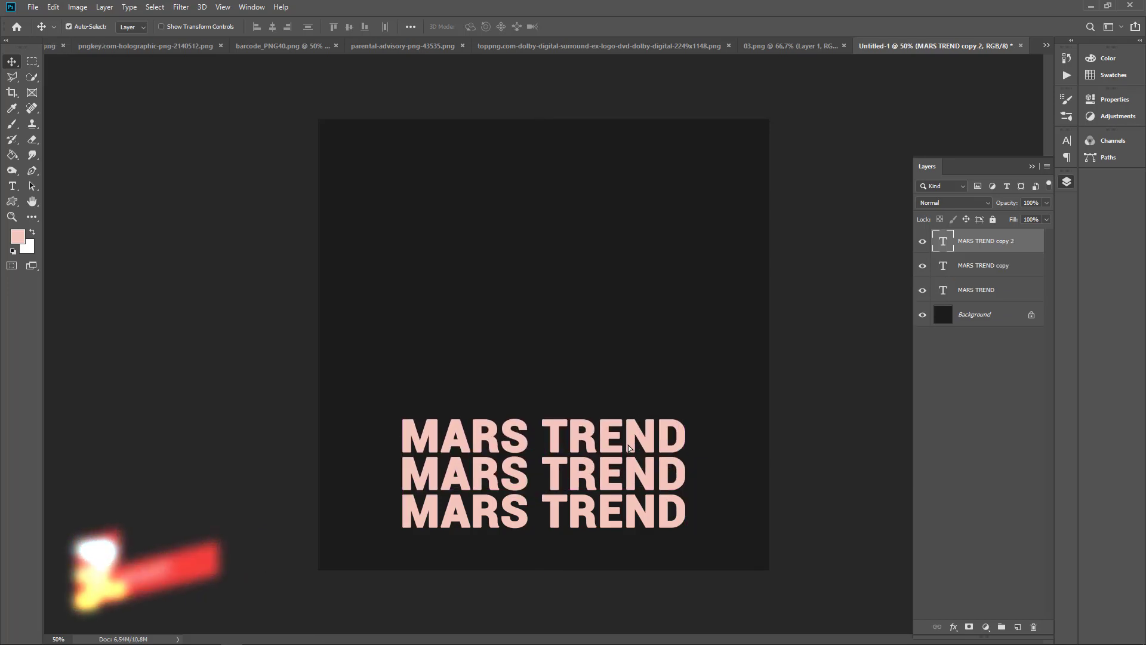
key(ctrl+j)
drag(629, 446, 624, 343)
key(ctrl+j)
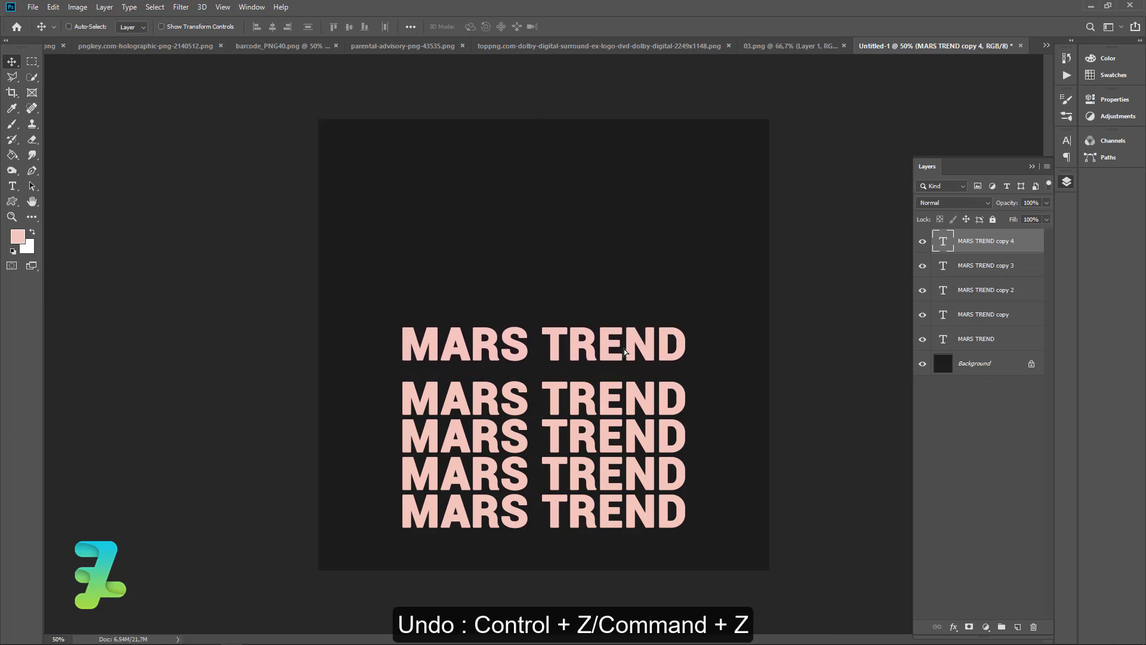
key(ctrl+z)
drag(615, 402, 610, 363)
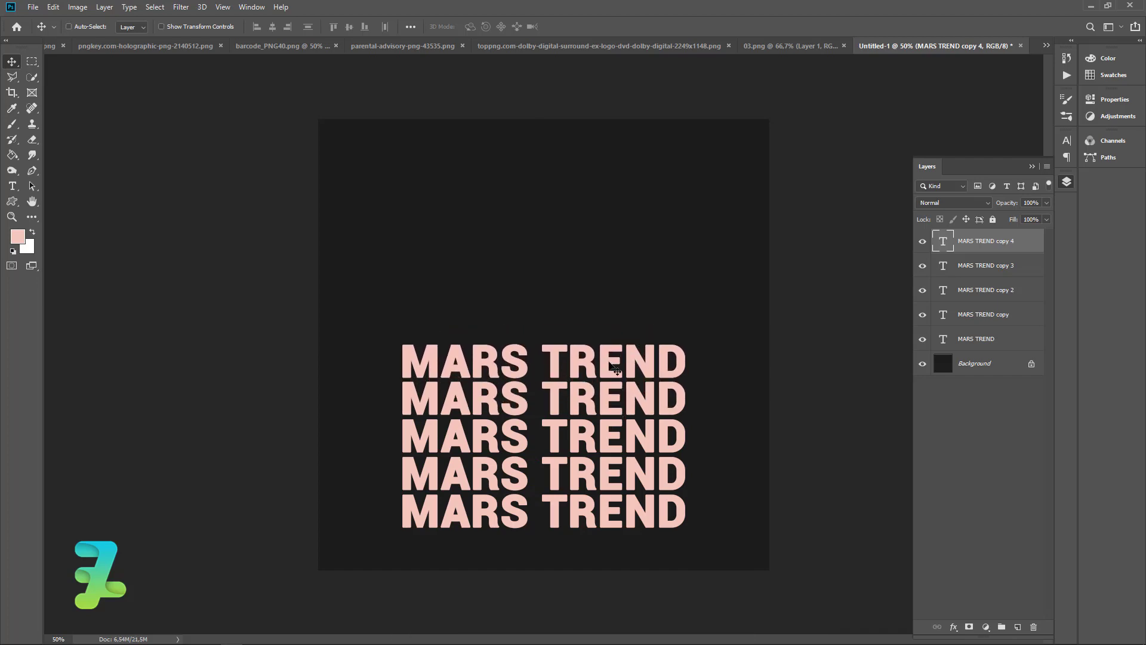
Duplicate the top text line and position the copy above it with matching spacing as the sixth line.
key(ctrl+j)
mouse_move(615, 370)
mouse_down()
mouse_move(610, 334)
mouse_move(615, 349)
mouse_up()
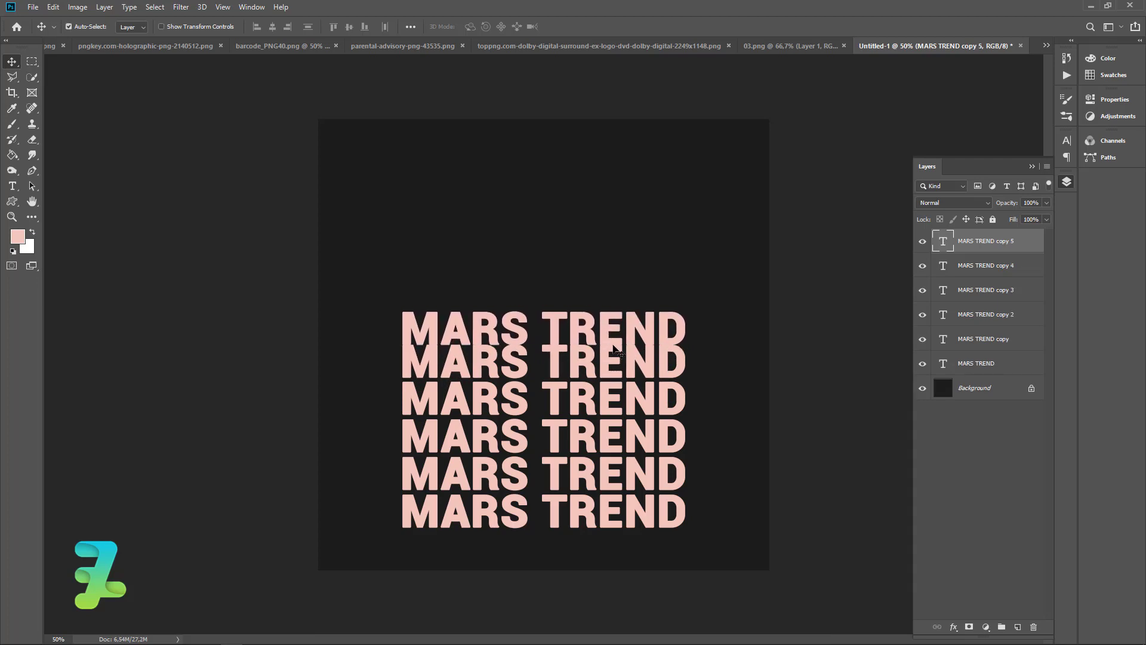
key(Up)
key(Up)
key(Up)
key(Up)
key(Up)
key(Up)
key(Up)
key(Up)
key(Up)
key(Up)
key(Up)
key(Up)
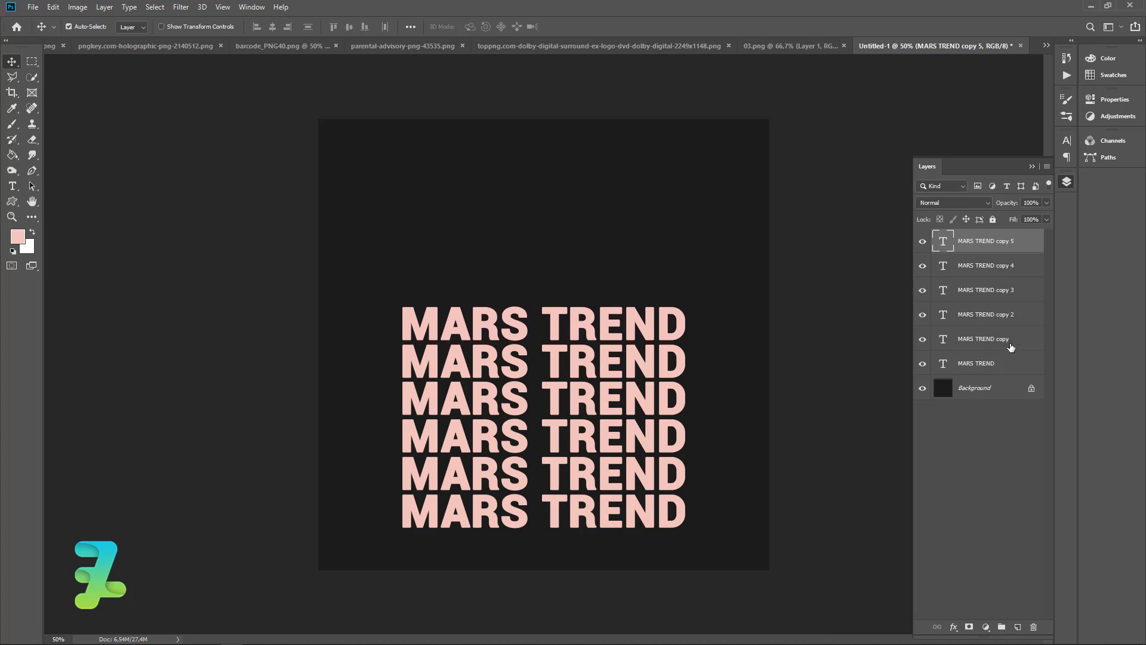
Set the fill of the MARS TREND copy layer, the second line from the bottom, to 0%.
click(933, 339)
click(923, 339)
click(923, 339)
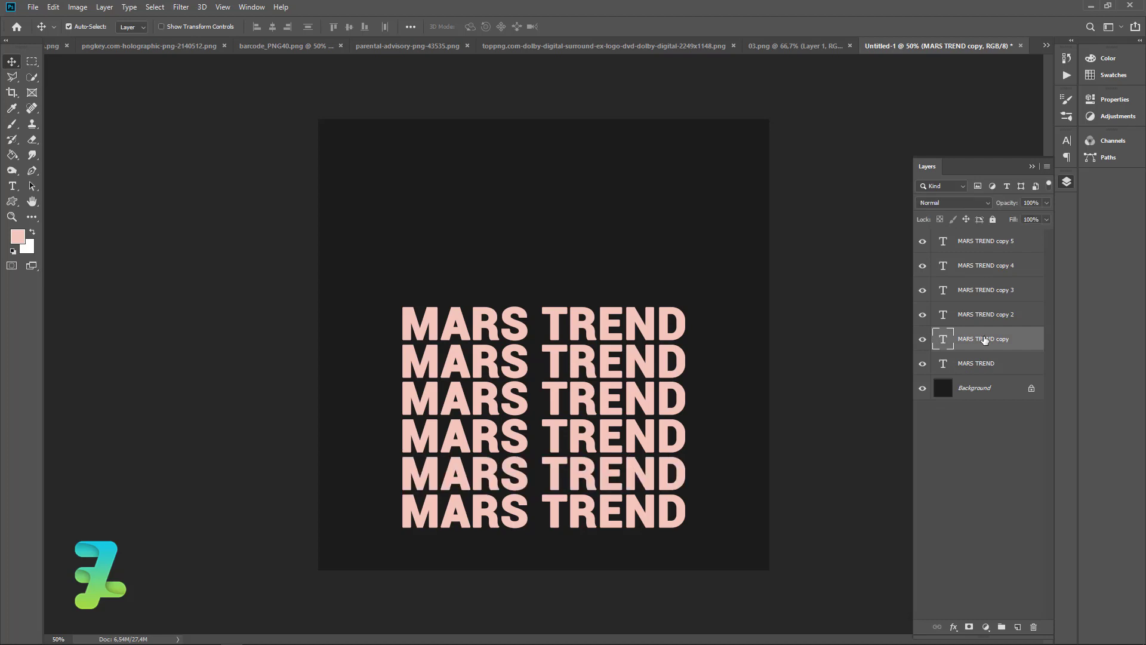
click(1046, 220)
drag(1030, 234, 989, 234)
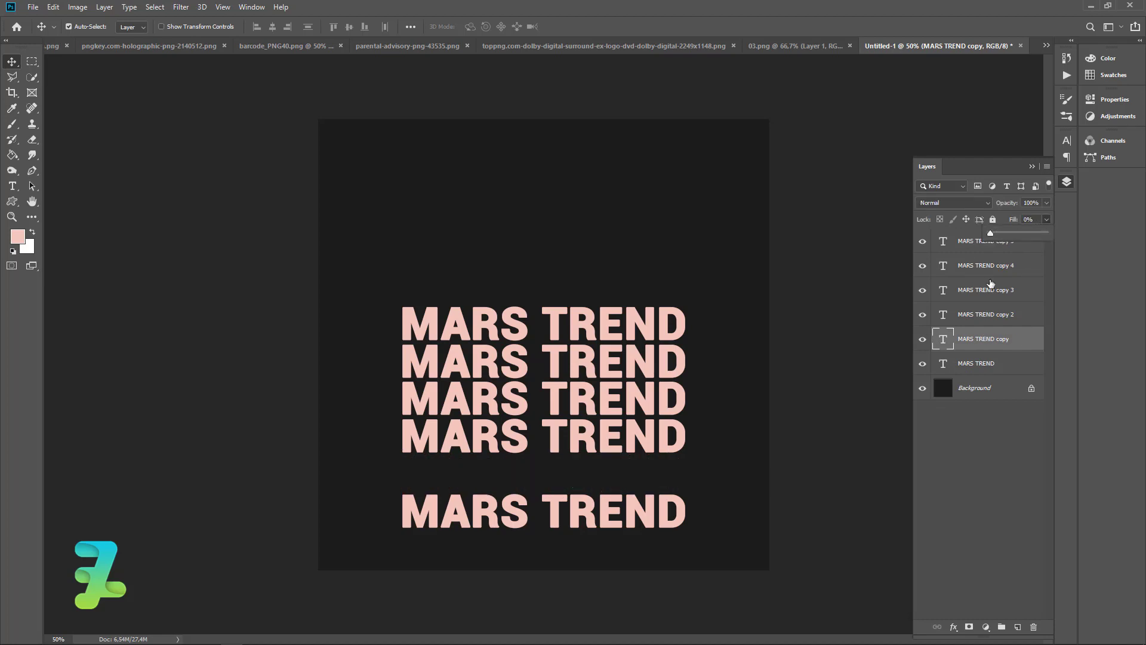
Add a stroke layer style to the unfilled MARS TREND copy line, with its colour sampled from the pink text (f4c6bd).
click(1025, 341)
double_click(1027, 346)
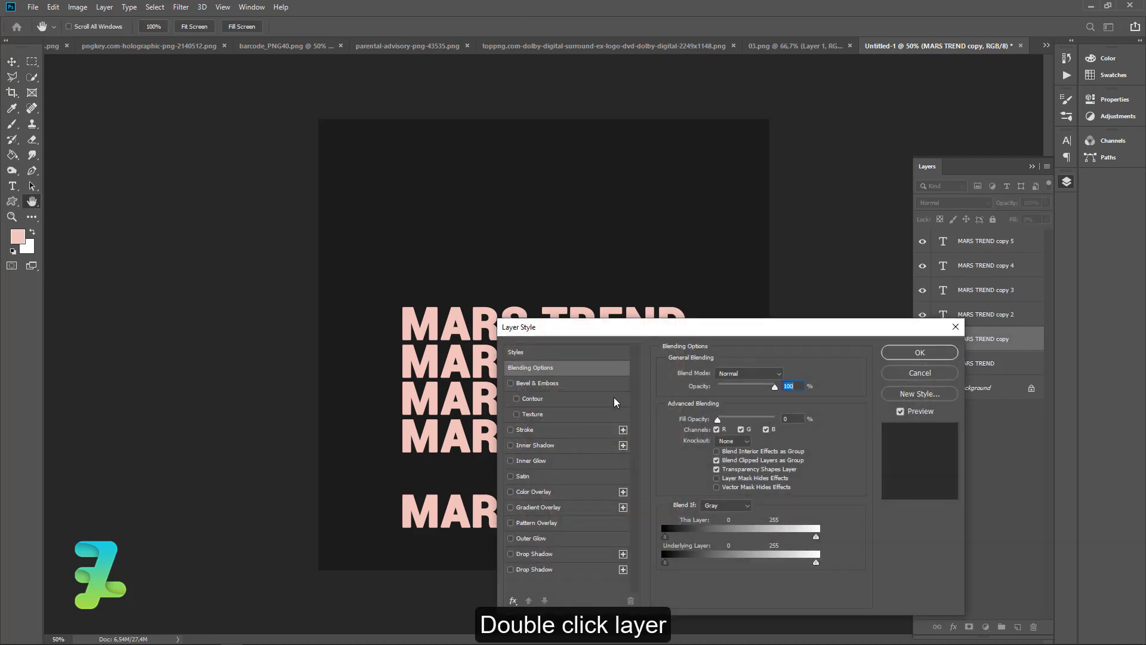
click(511, 430)
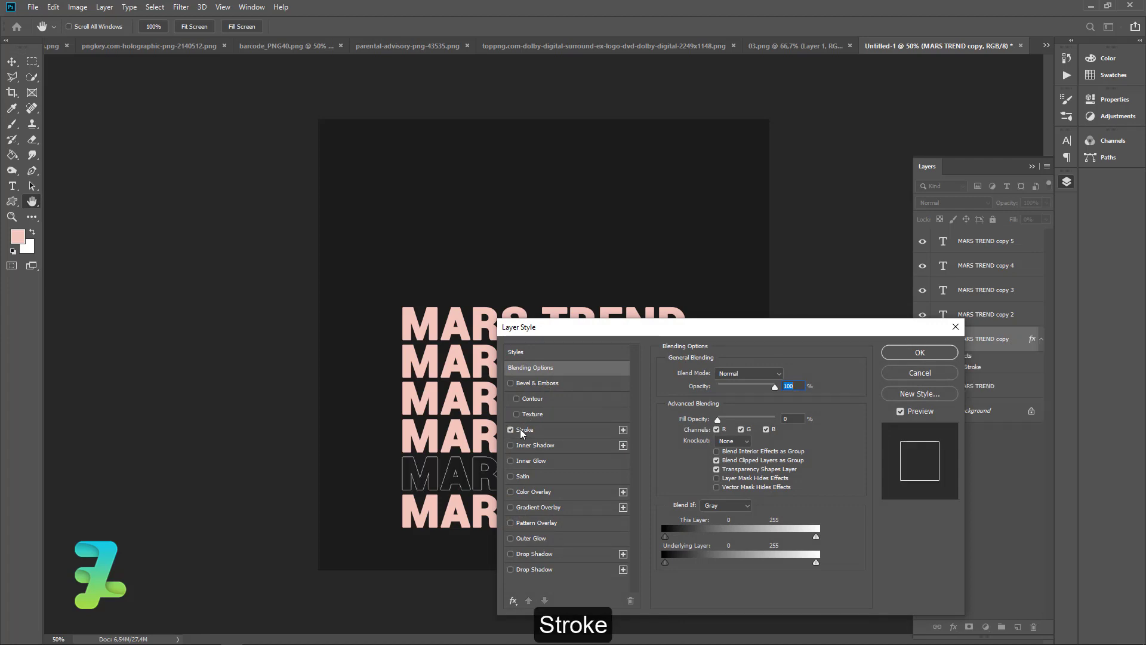
click(692, 460)
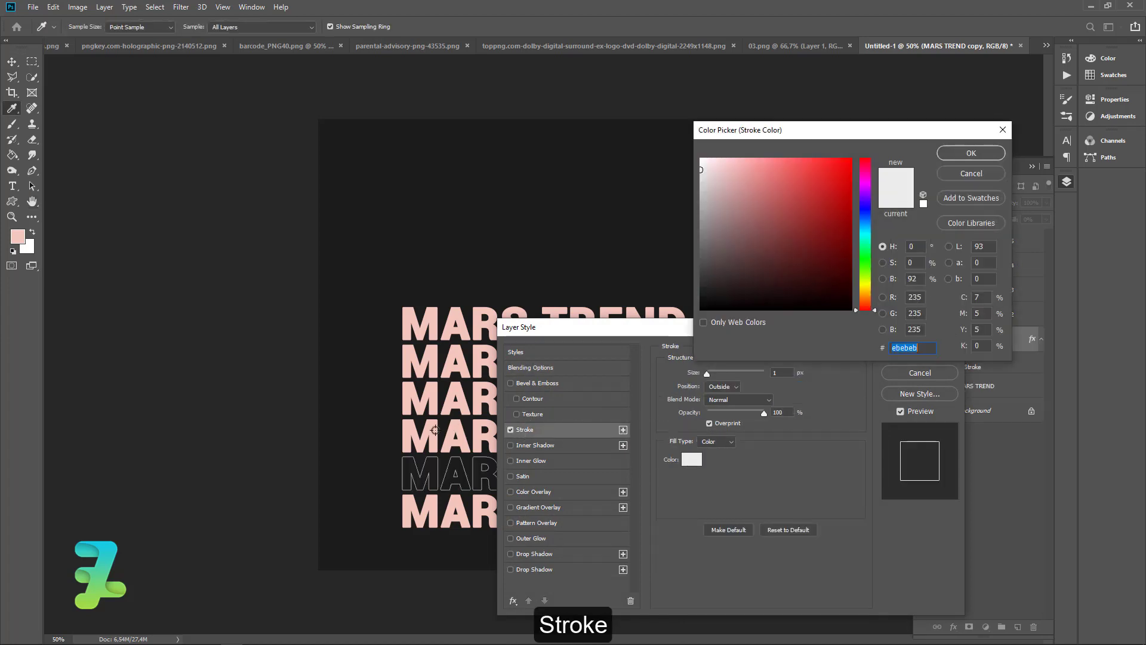
click(407, 442)
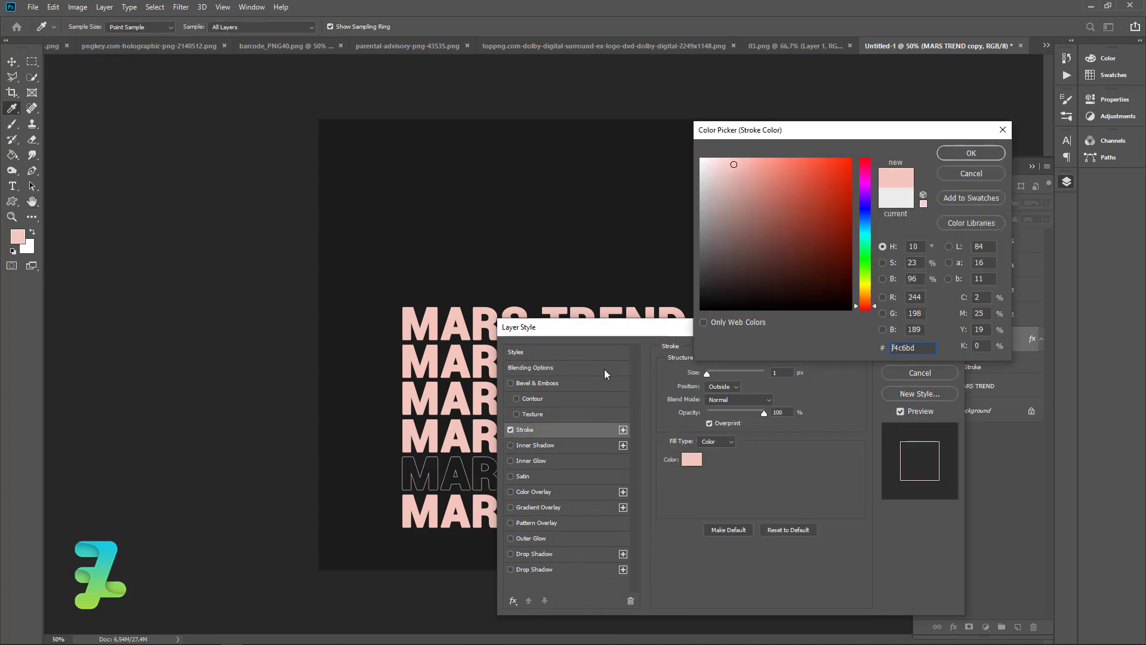
click(948, 152)
click(901, 355)
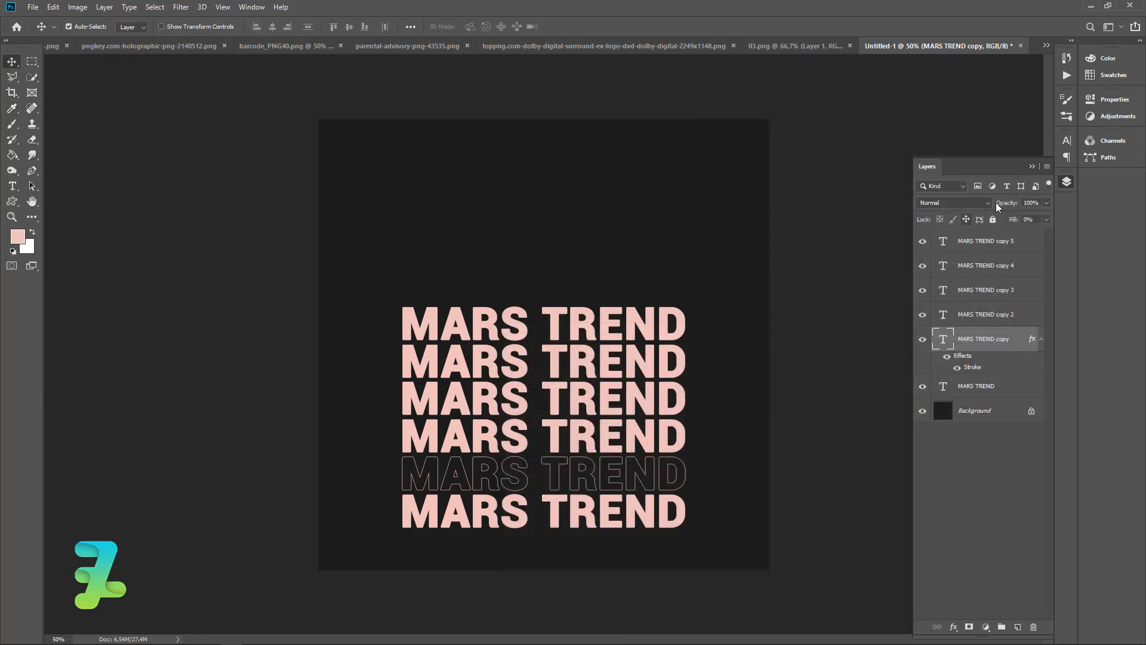
Copy the astronaut from 5c73f85de595af020568c25a.png into the Untitled-1 poster, then close the source image.
click(1033, 166)
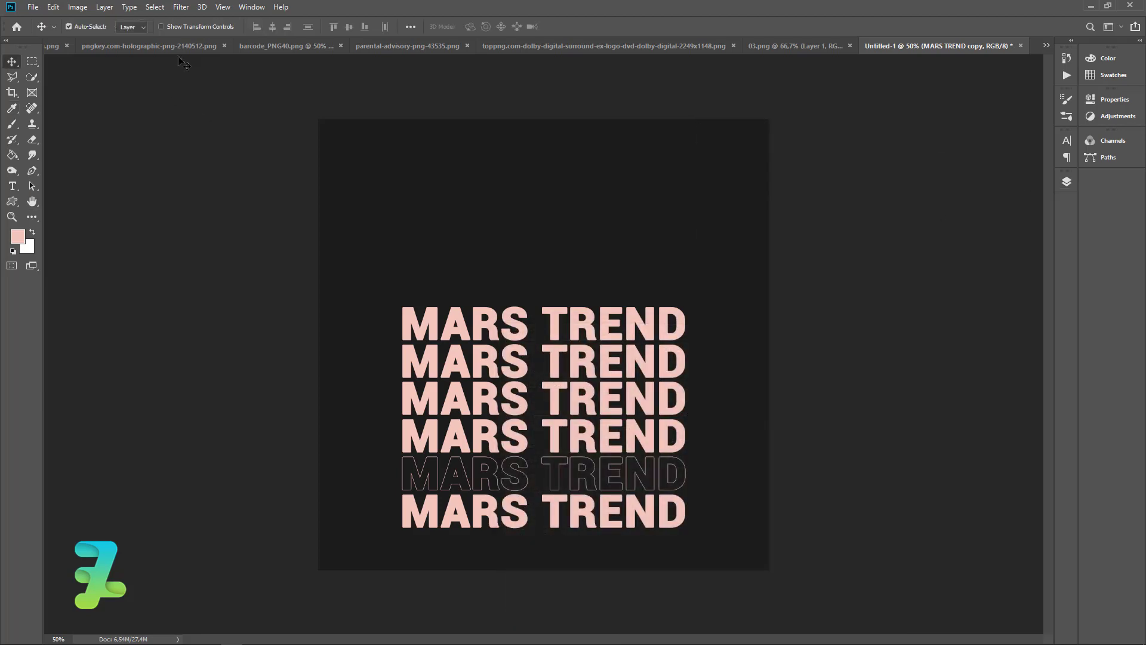
click(252, 7)
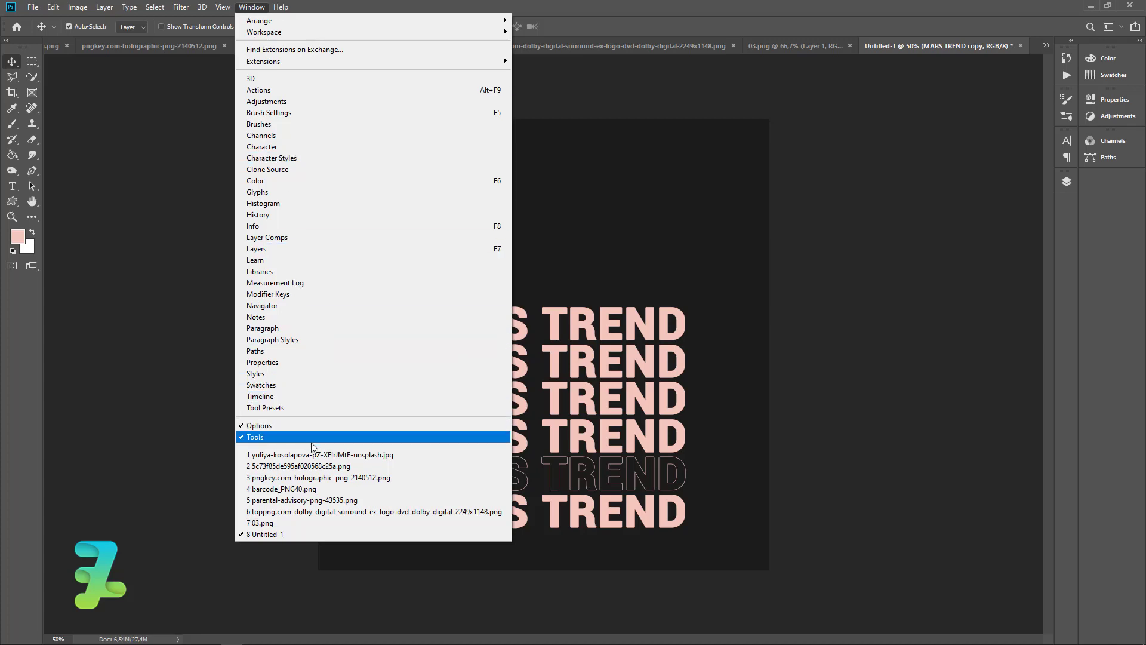
click(315, 467)
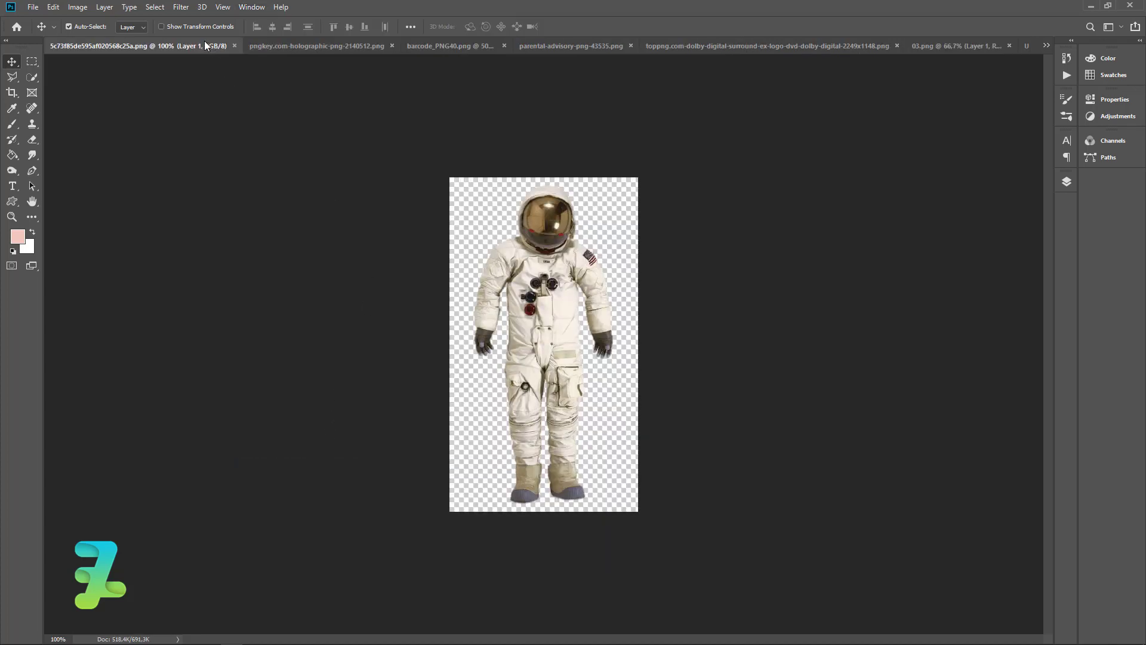
right_click(204, 45)
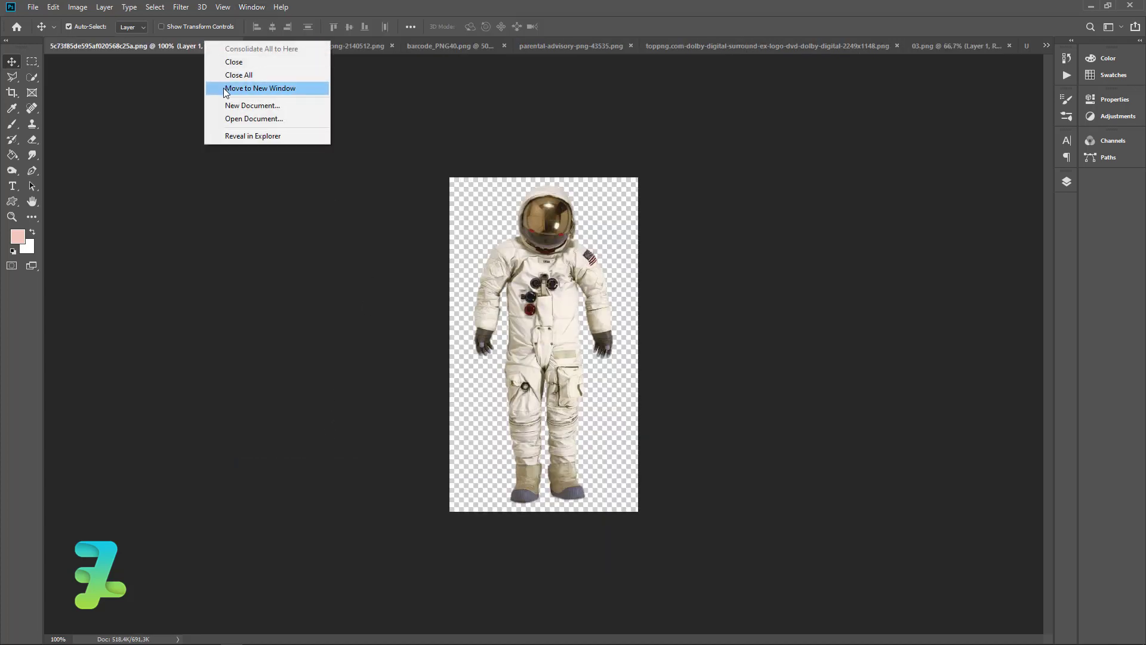
click(226, 87)
drag(169, 126, 426, 270)
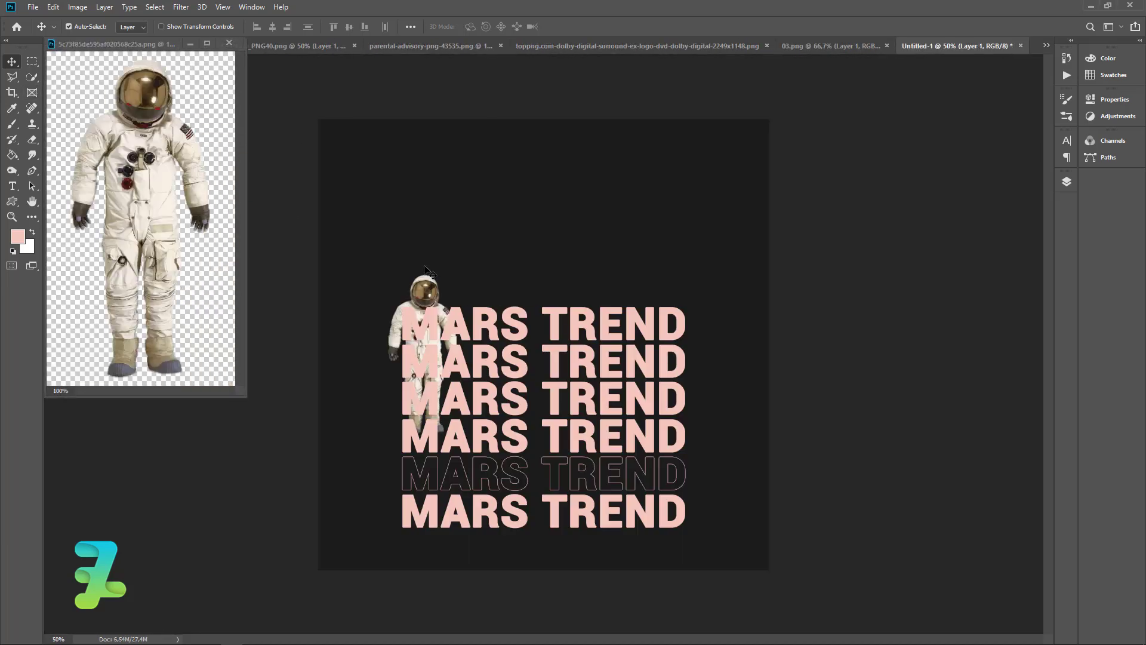
click(235, 44)
Move the astronaut layer above all text layers and place the outlined MARS TREND copy layer on top of it.
click(1066, 183)
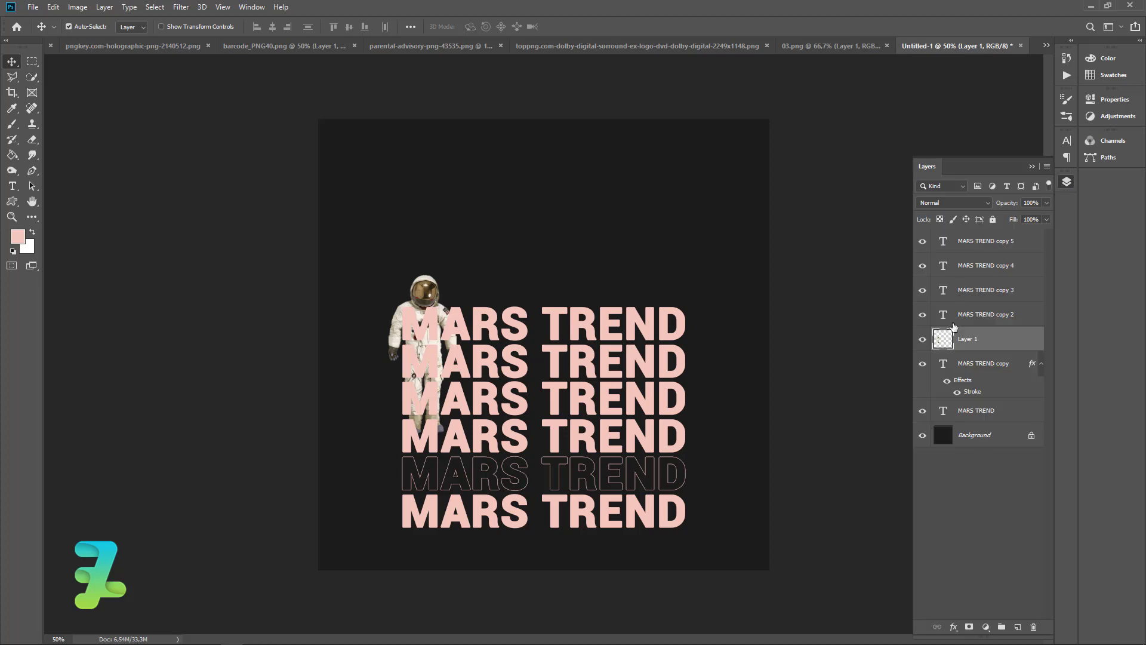
drag(955, 328, 973, 239)
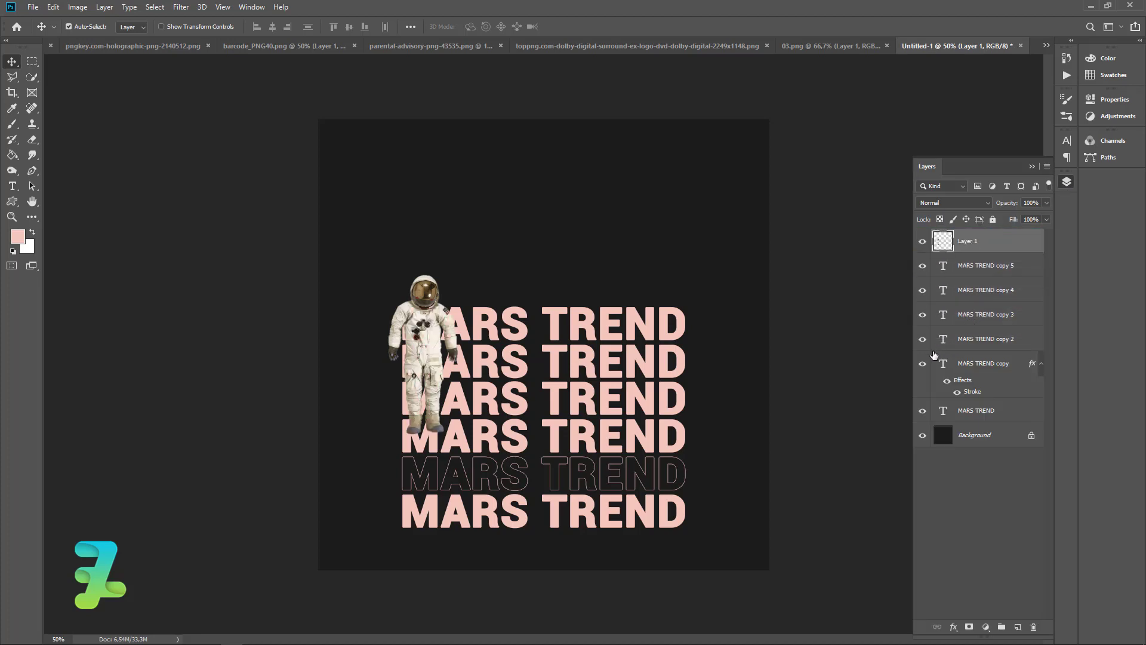
drag(944, 369, 967, 230)
Centre the astronaut layer horizontally and vertically on the canvas, and clear the selection.
click(946, 292)
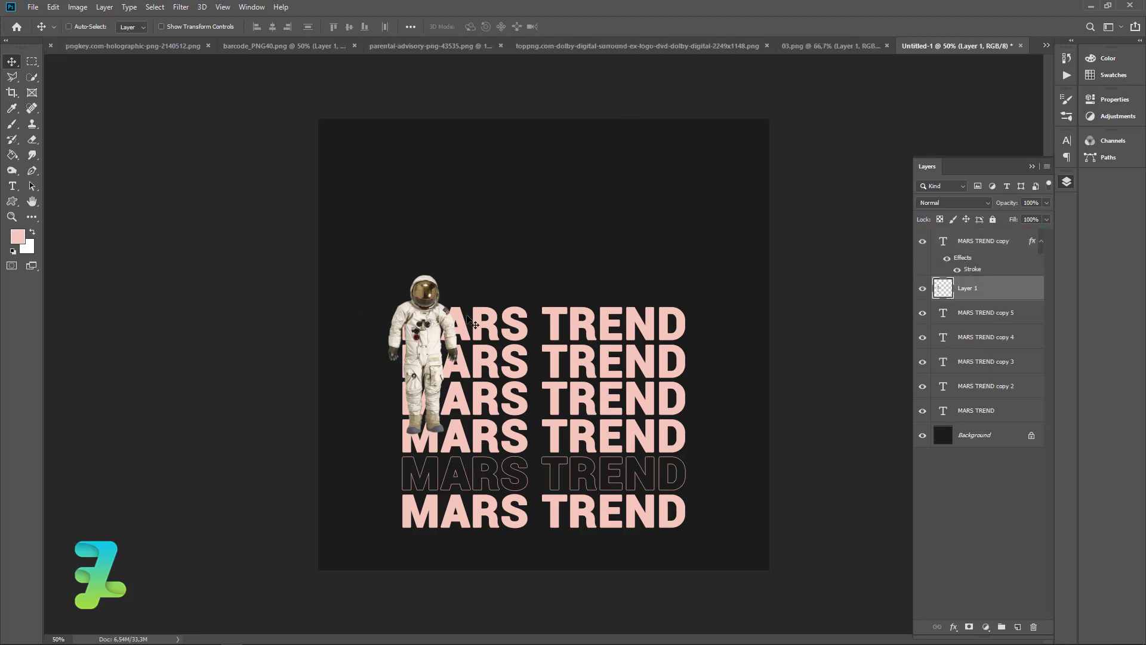
key(ctrl+a)
click(273, 27)
click(350, 26)
key(ctrl+d)
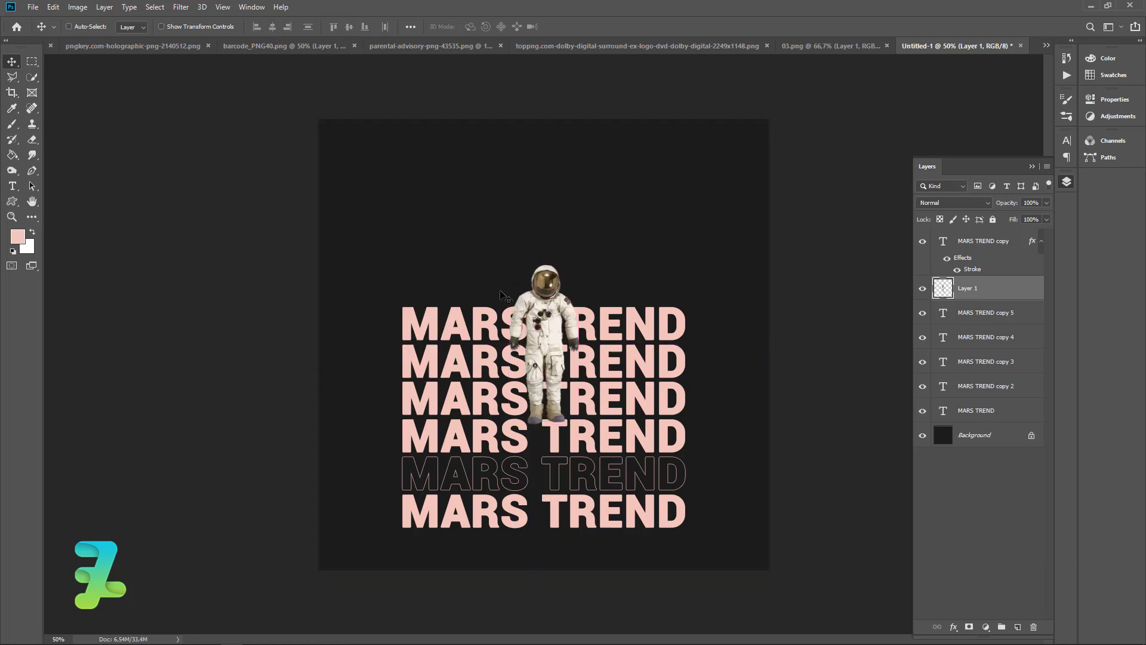
Enlarge the astronaut proportionally and centre it over the text lines, with its lower legs running off the bottom canvas edge.
key(ctrl+t)
drag(580, 424, 625, 500)
key(ctrl+z)
drag(580, 266, 657, 206)
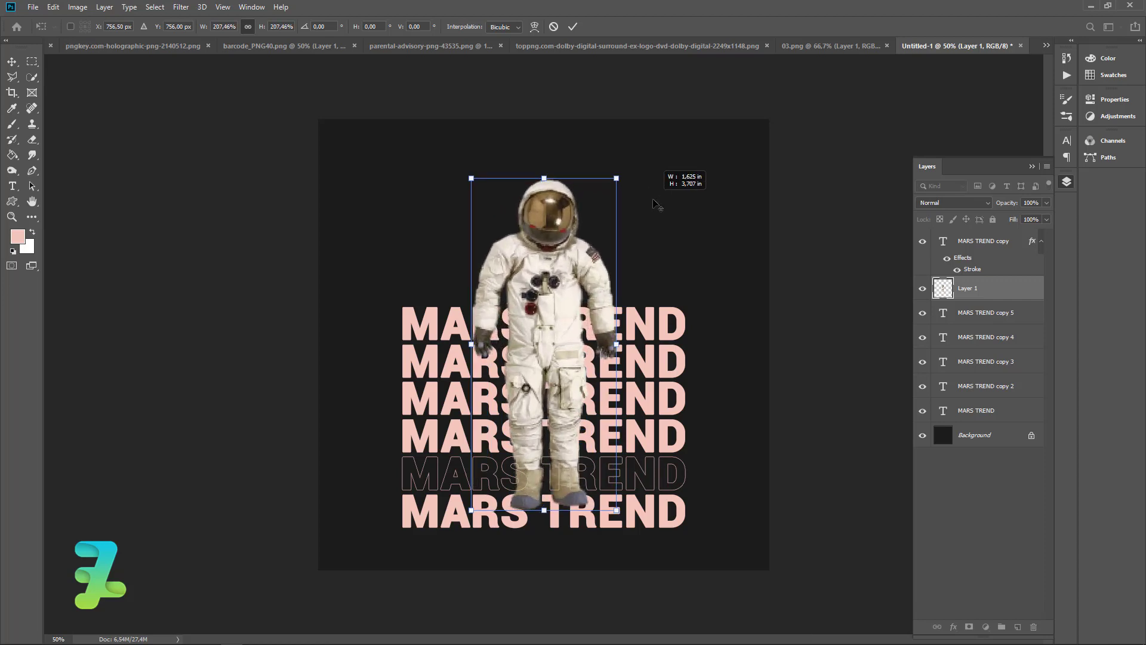
drag(548, 318, 551, 420)
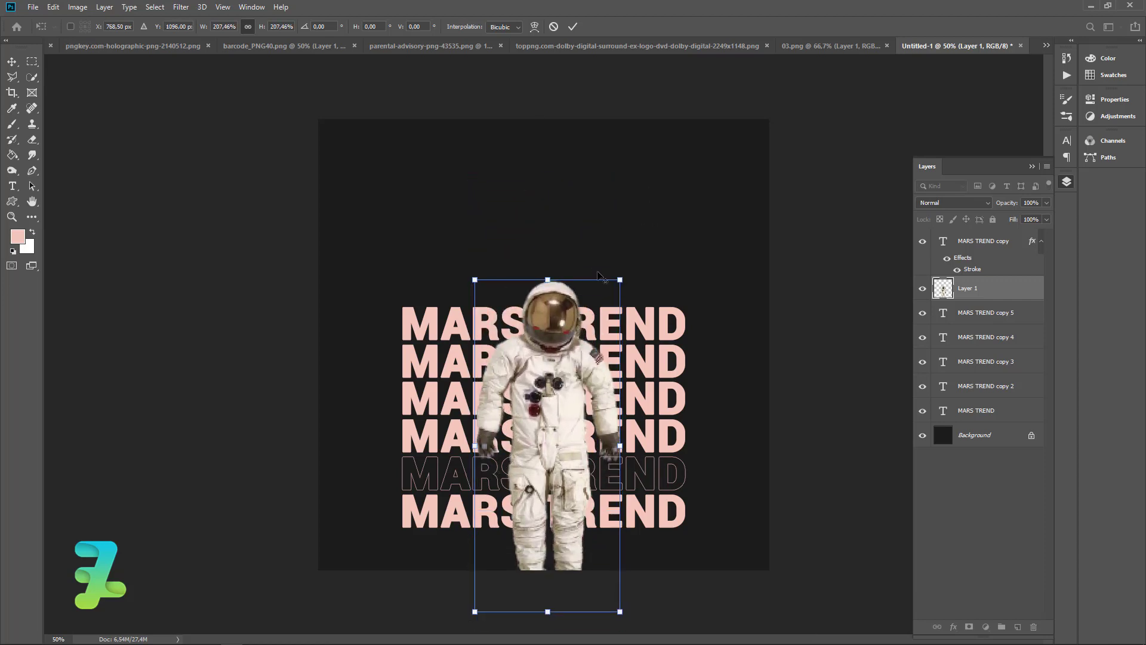
drag(620, 279, 644, 224)
drag(547, 370, 542, 340)
click(11, 61)
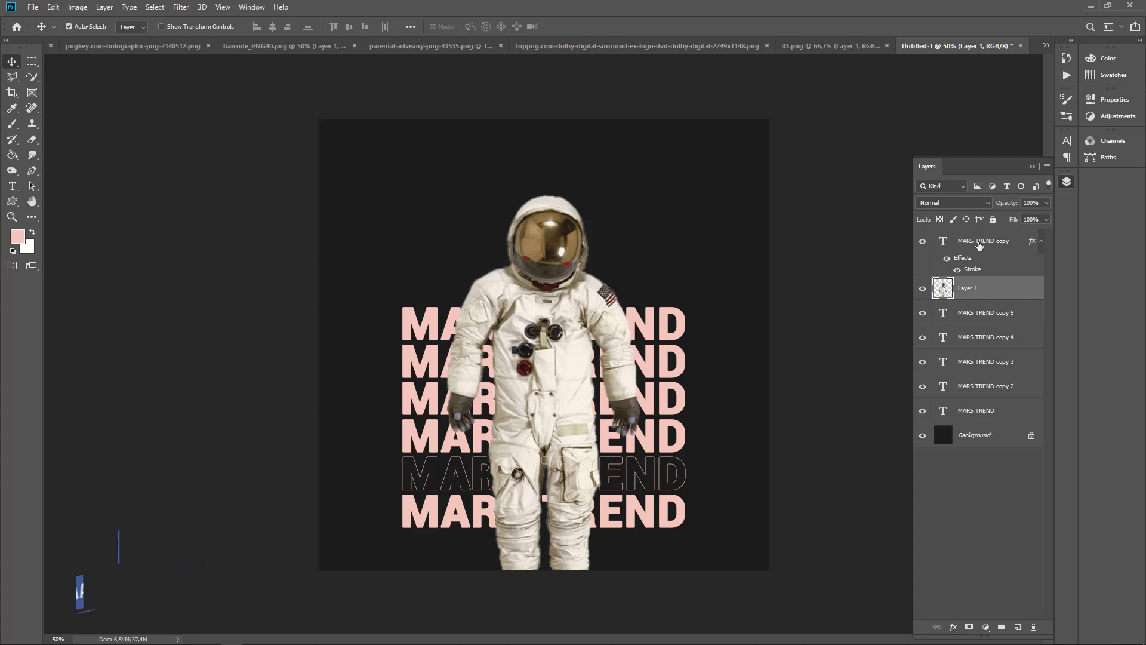
Thicken the stroke on the outlined MARS TREND copy line.
double_click(968, 270)
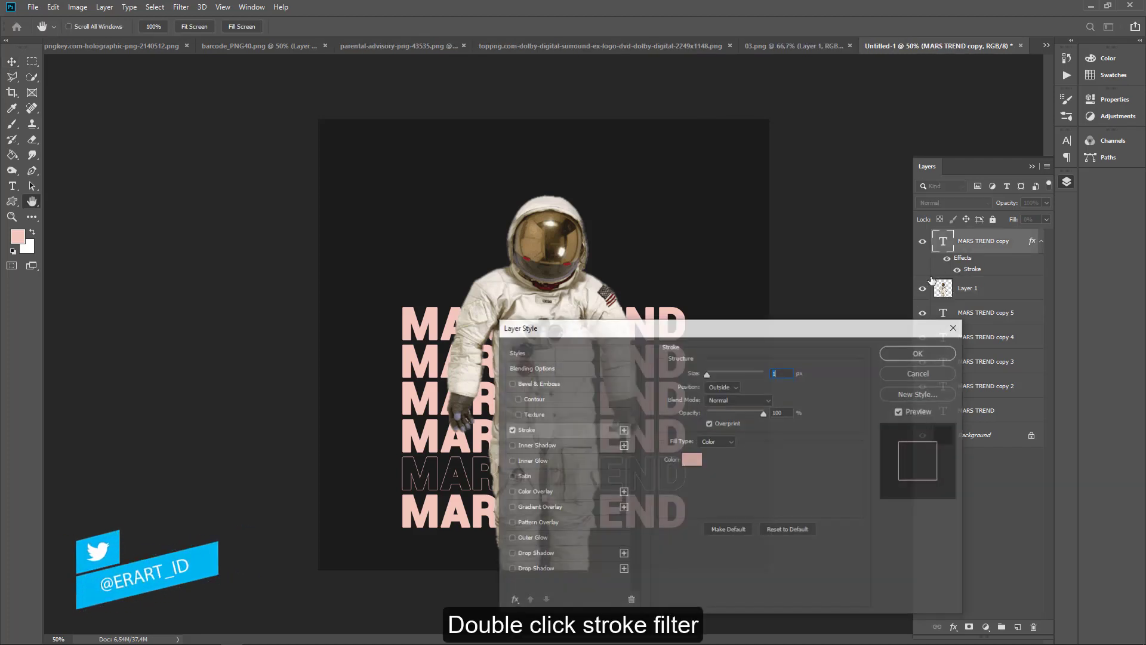
click(919, 355)
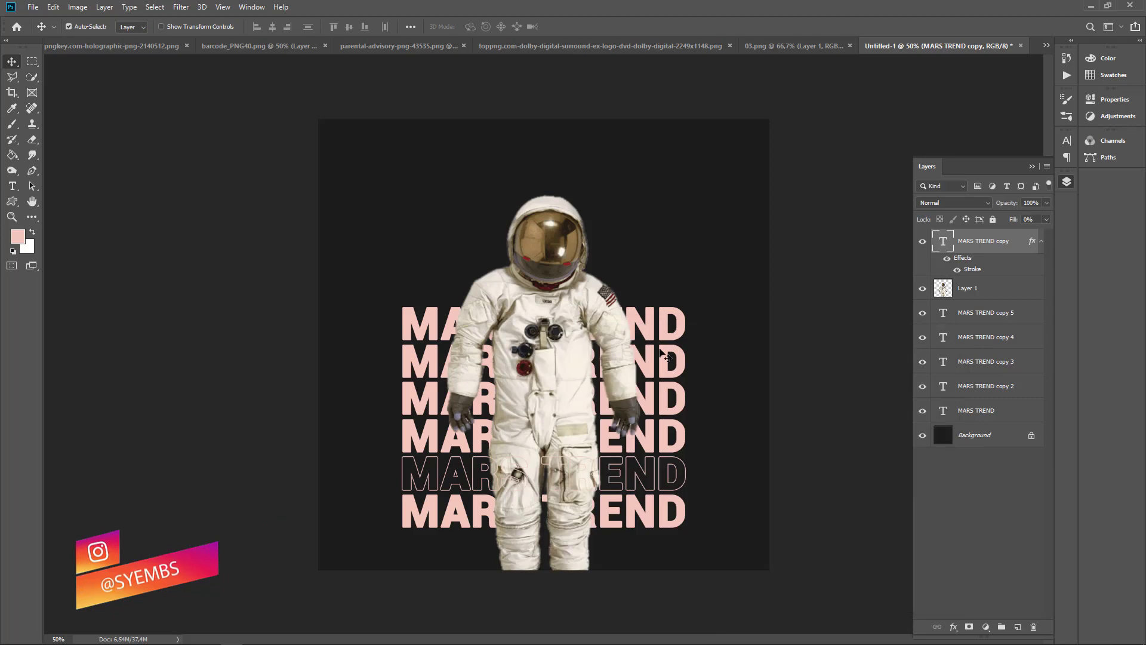
Add an Exposure adjustment clipped to the astronaut layer with exposure -0.61, offset +0.0375 and gamma correction 0.82.
click(953, 297)
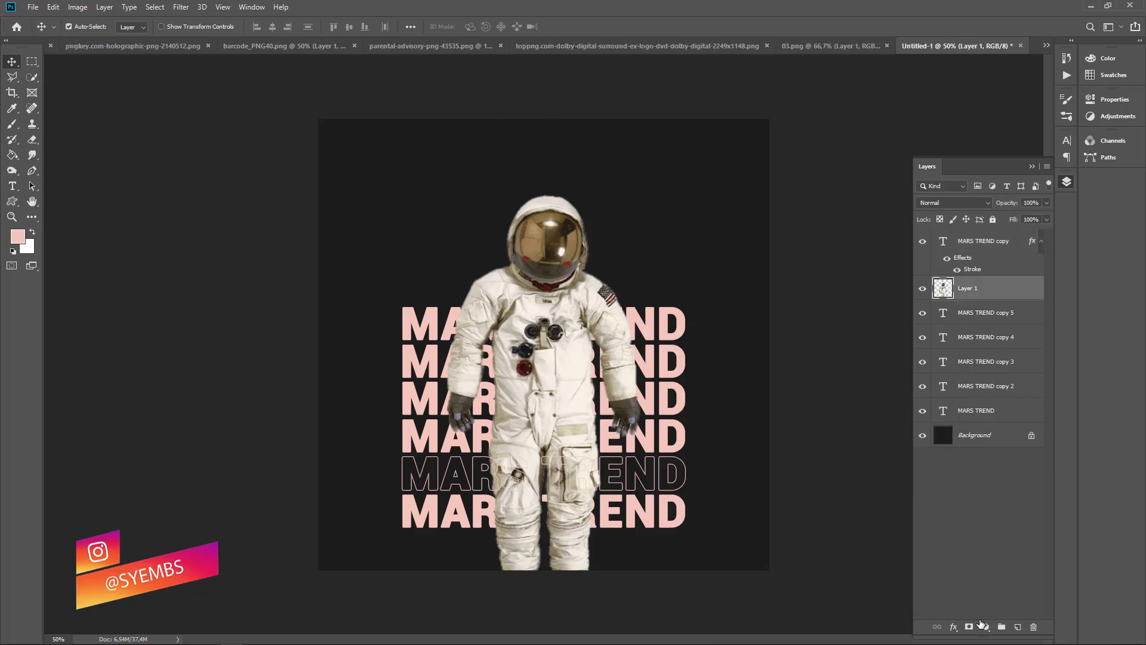
click(985, 626)
click(1009, 477)
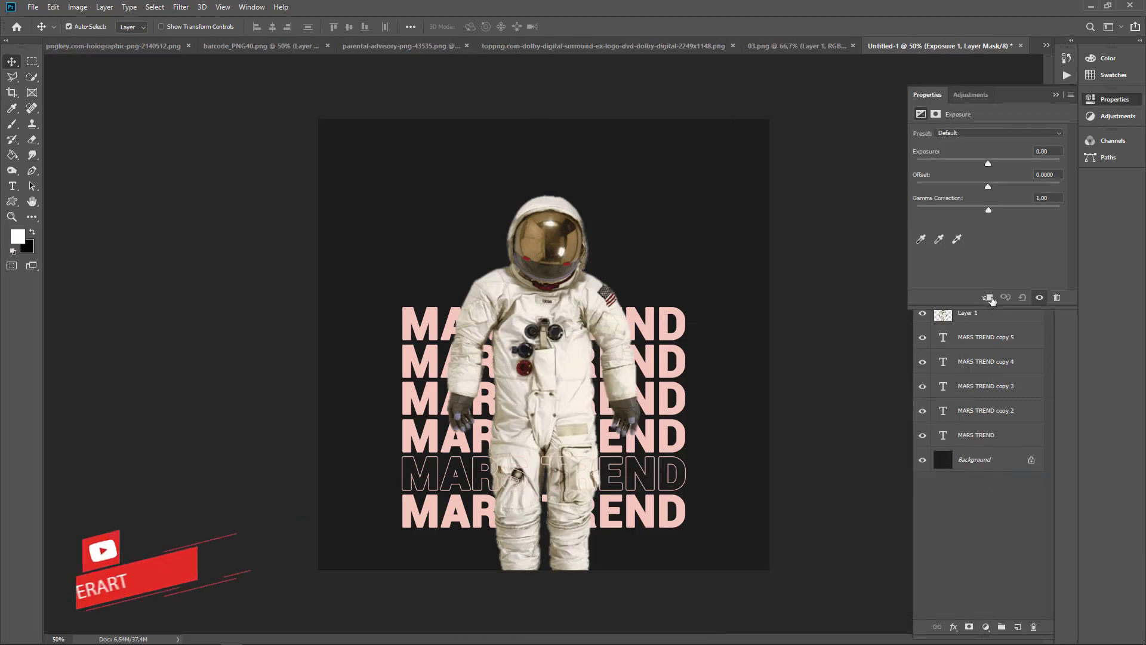
click(990, 298)
mouse_move(989, 164)
mouse_down()
mouse_move(970, 162)
mouse_move(982, 166)
mouse_up()
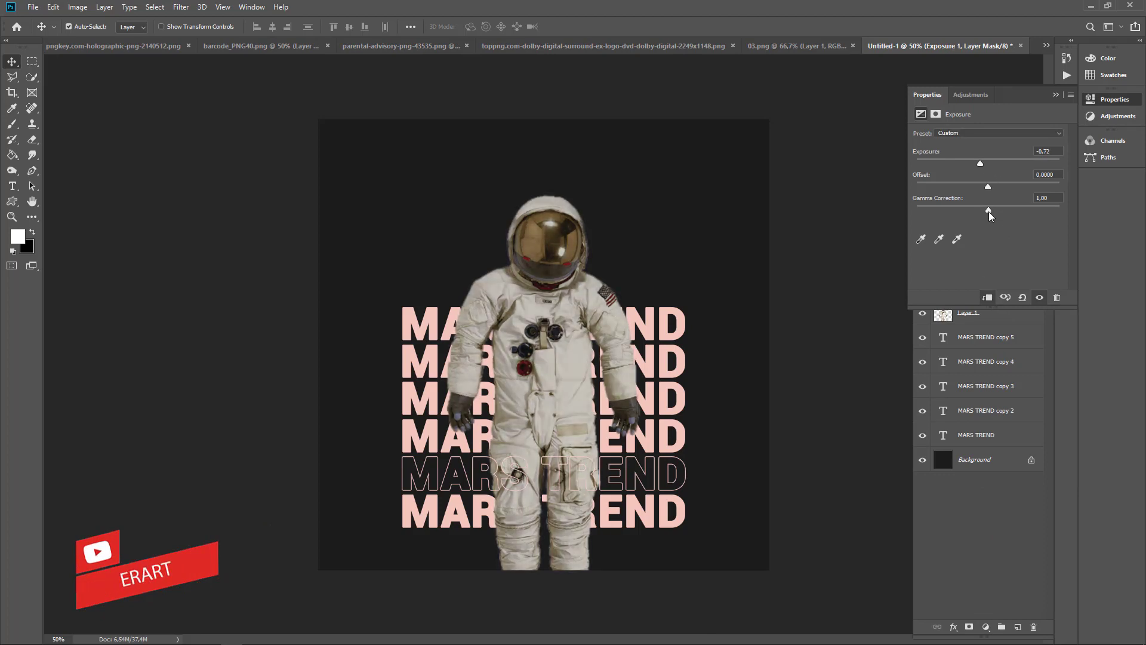
drag(990, 211, 984, 167)
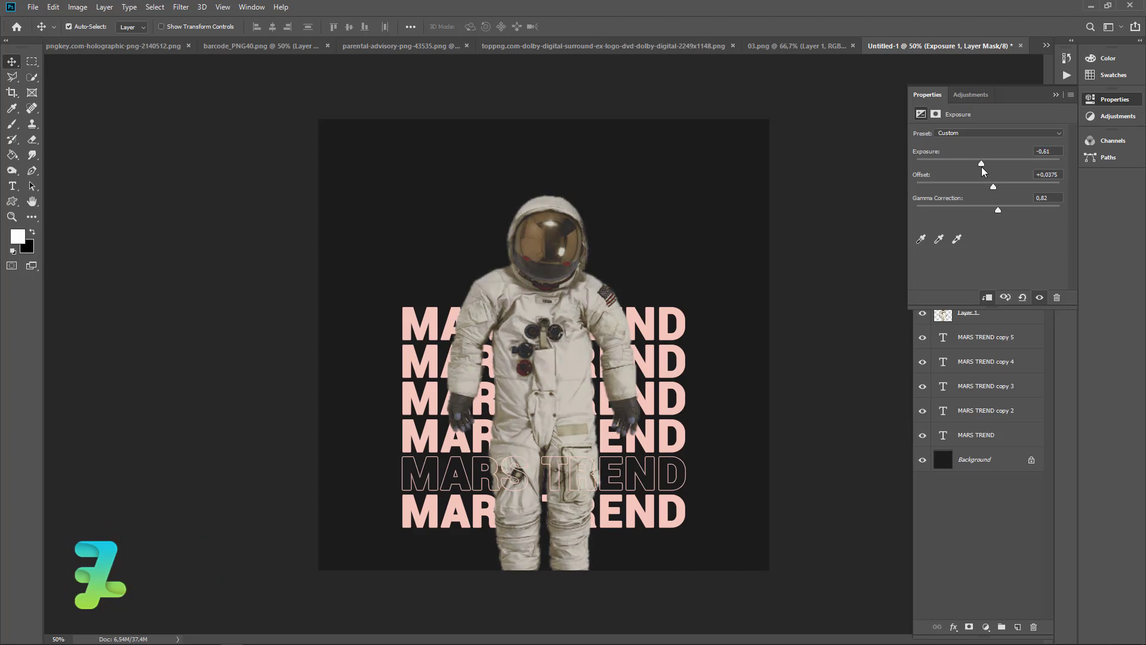
click(1056, 95)
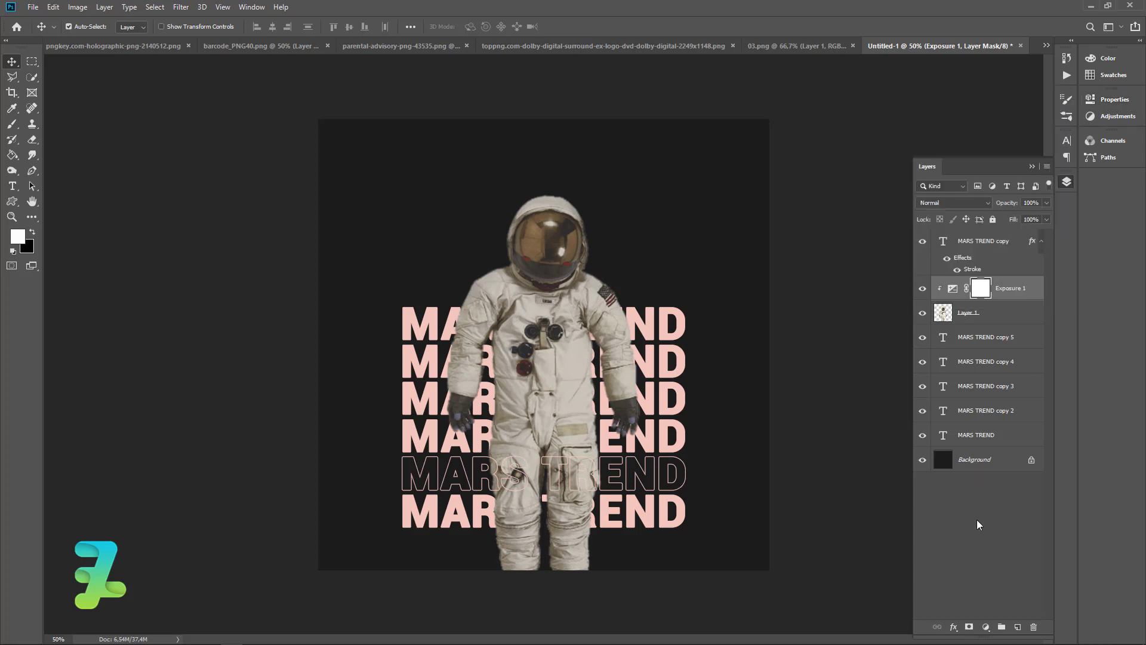
Add a Photo Filter adjustment clipped to the astronaut, using pink colour f8bbbb at 58% density with luminosity preserved.
click(985, 625)
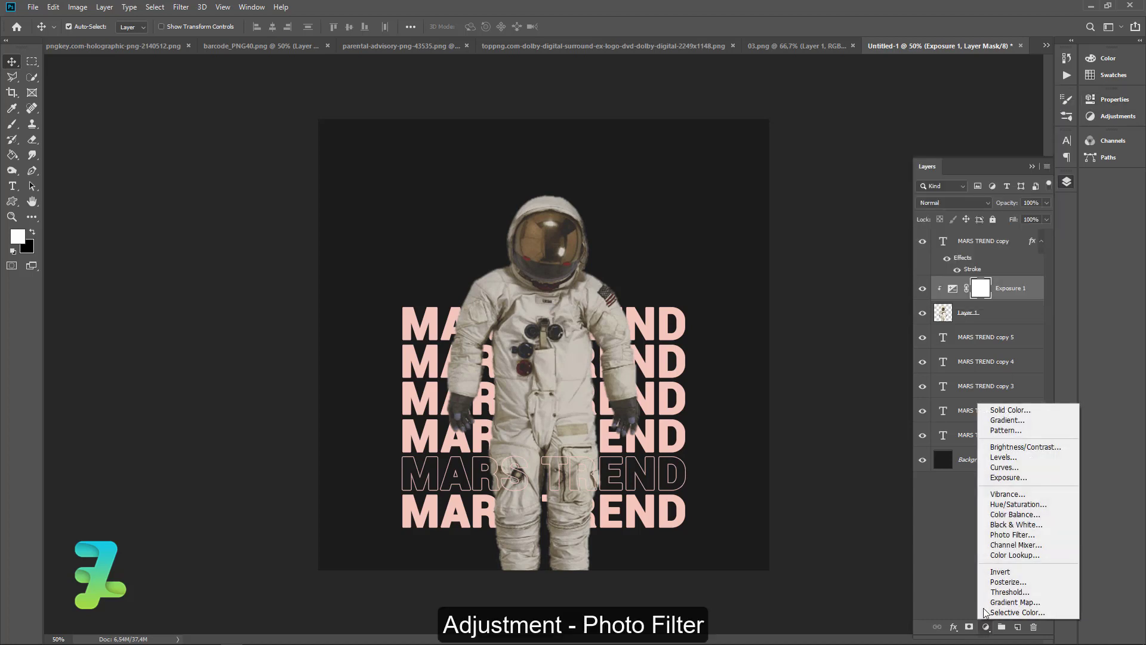
click(991, 534)
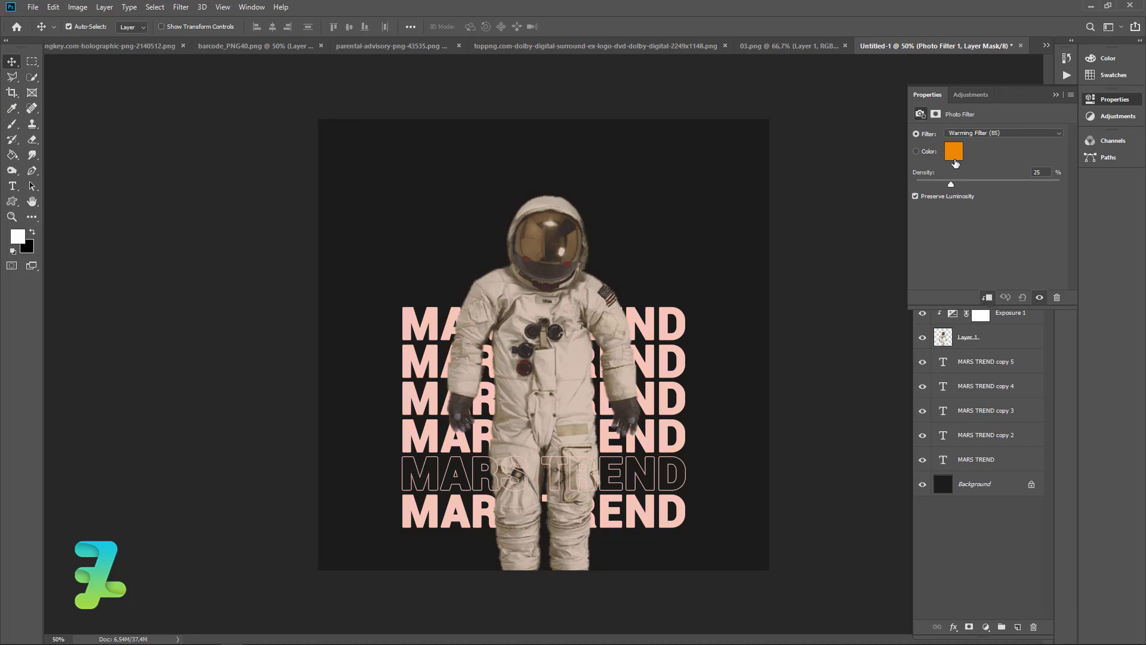
click(954, 160)
text(ffffff)
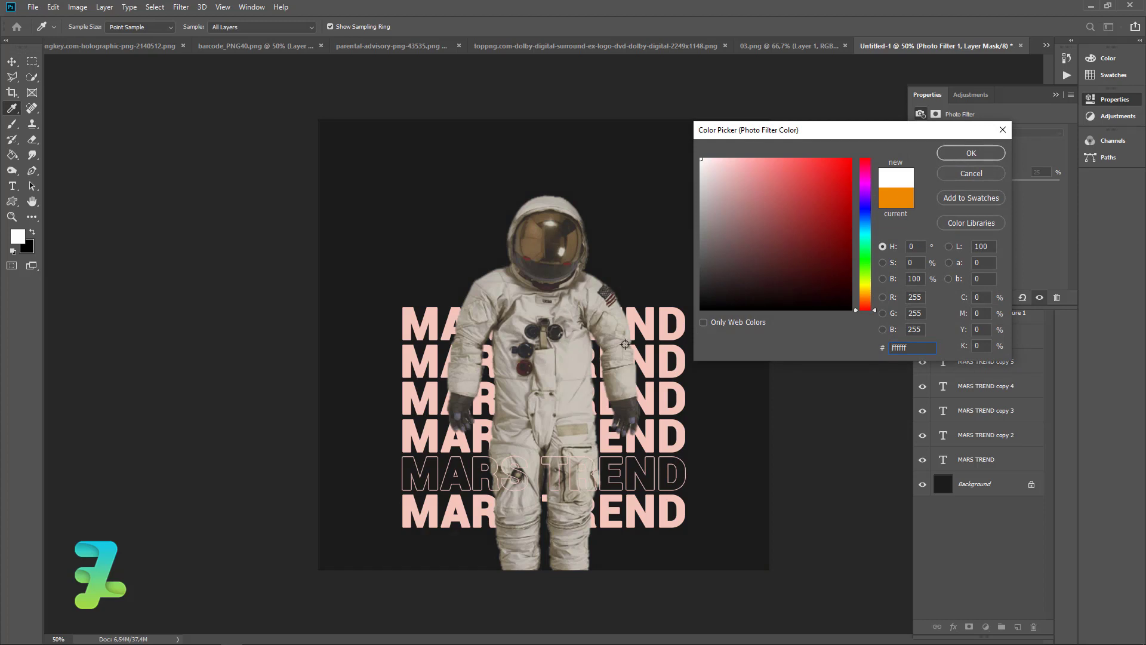
click(651, 324)
mouse_move(741, 178)
mouse_down()
mouse_move(722, 162)
mouse_move(738, 163)
mouse_up()
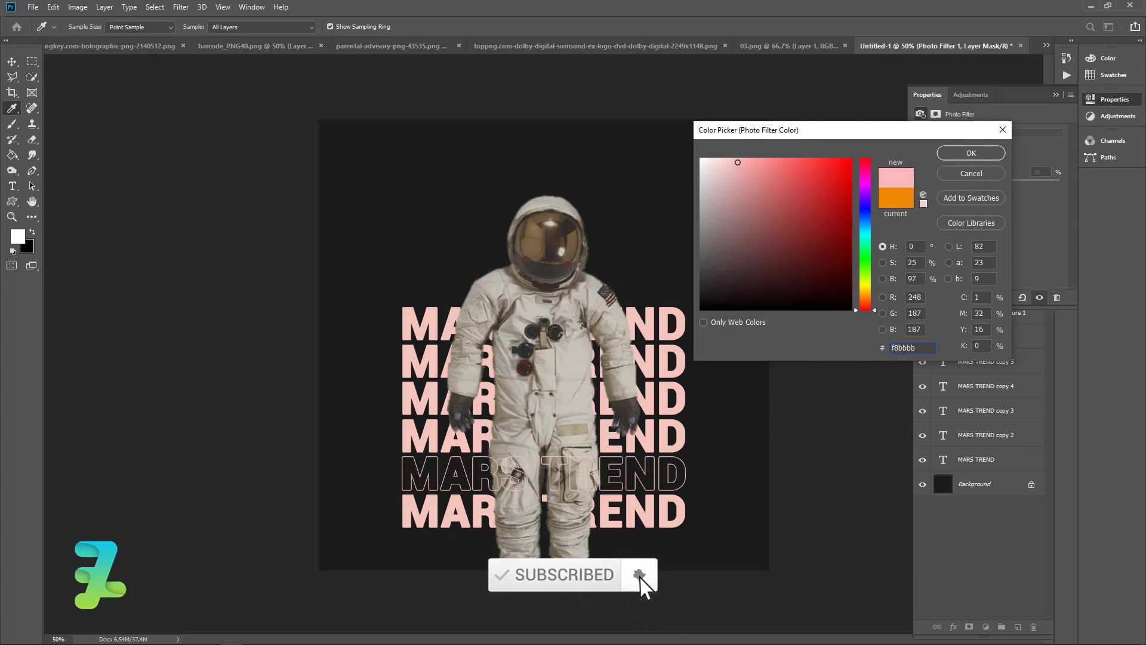
click(955, 153)
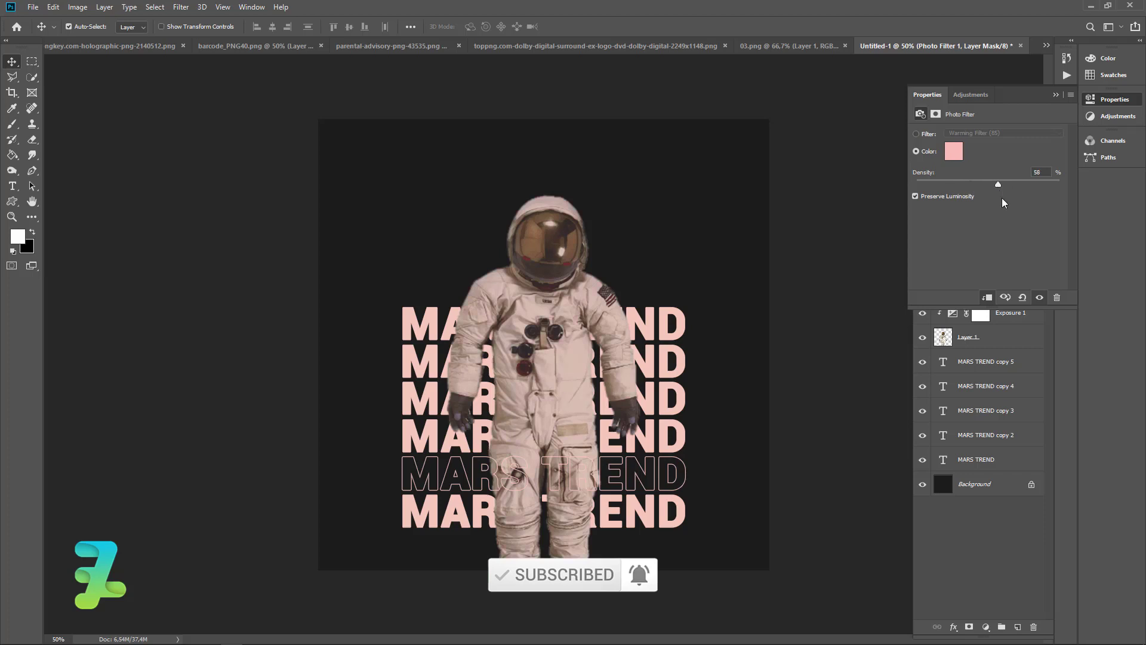
click(1056, 96)
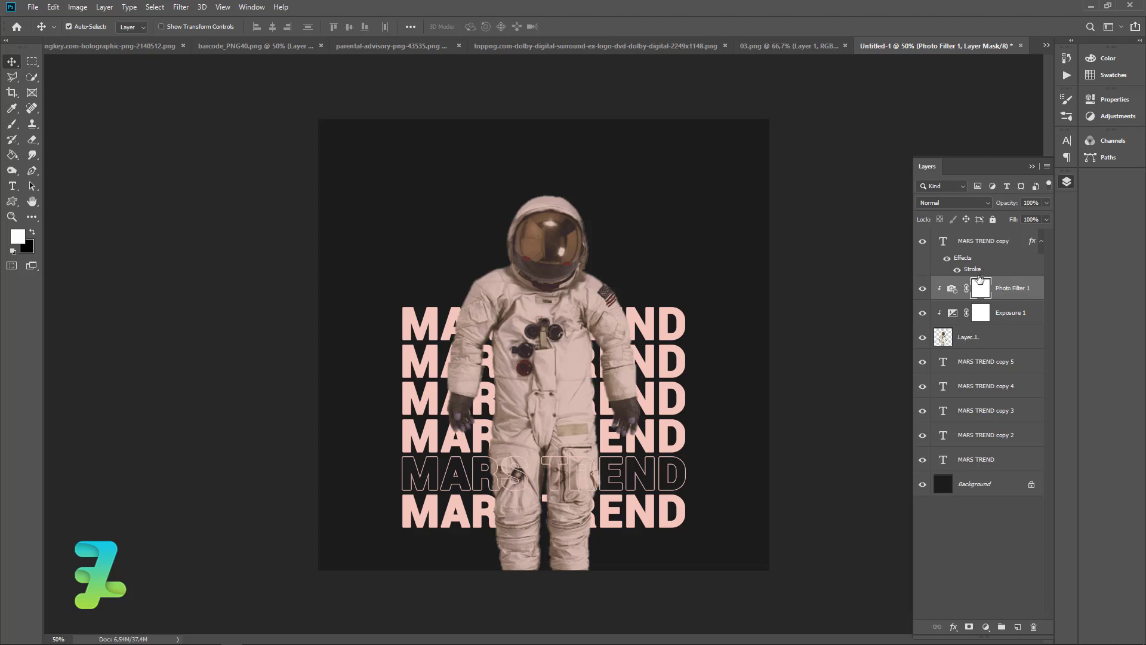
Hide the astronaut's legs below the bottom text line with a layer mask made from a rectangular selection and inverted.
click(944, 346)
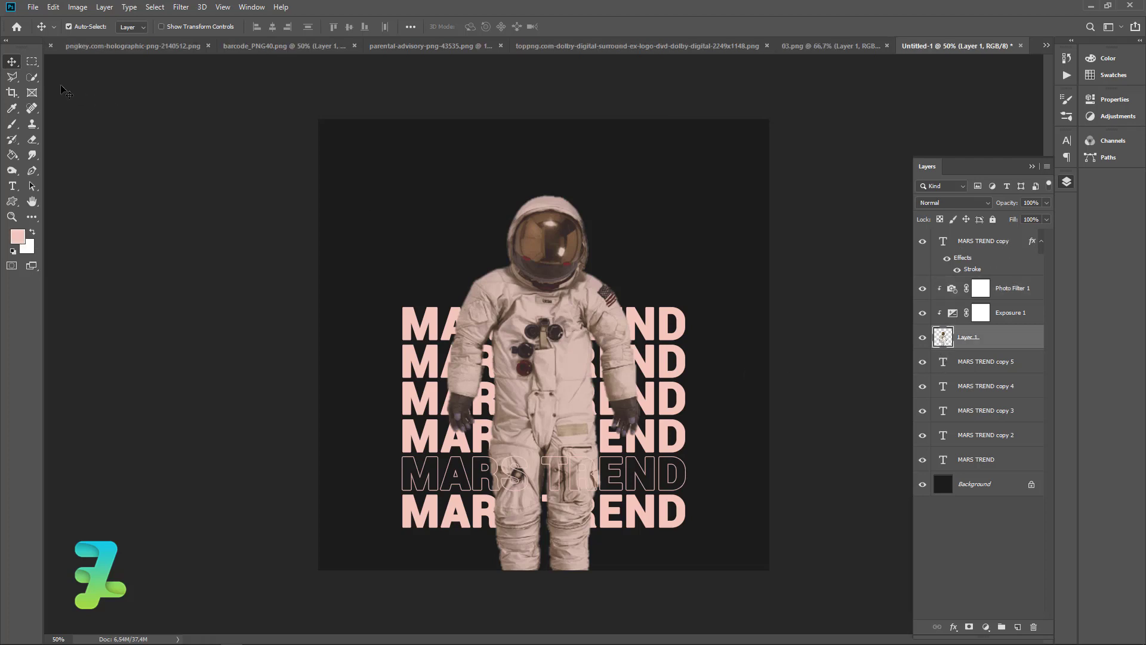
click(32, 61)
drag(637, 605, 440, 528)
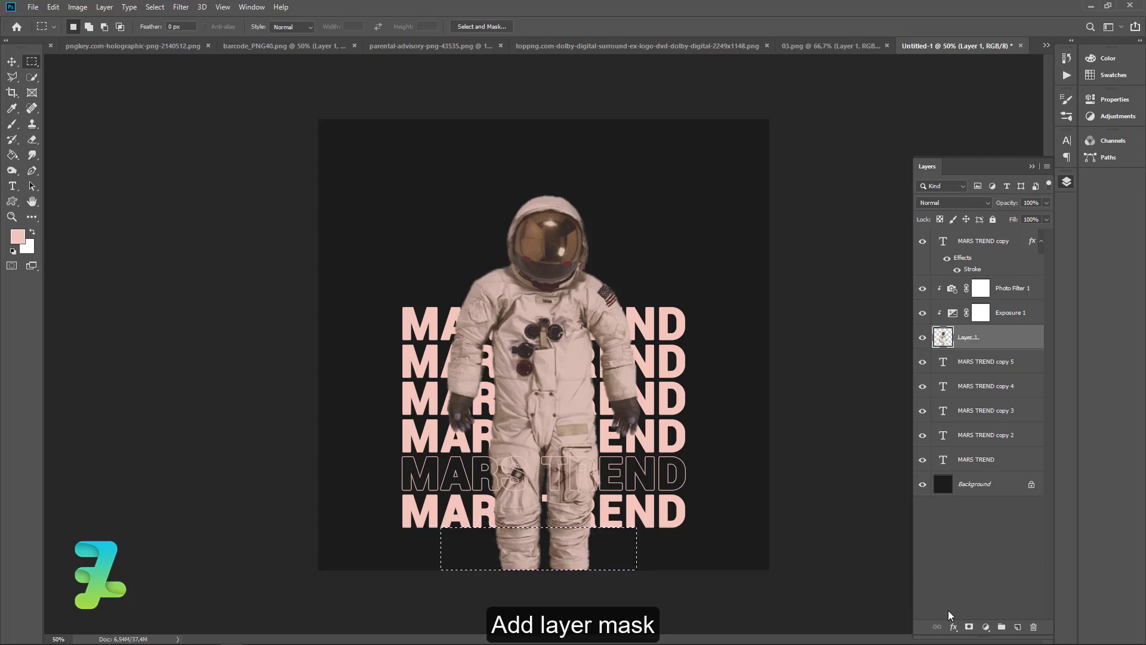
click(970, 627)
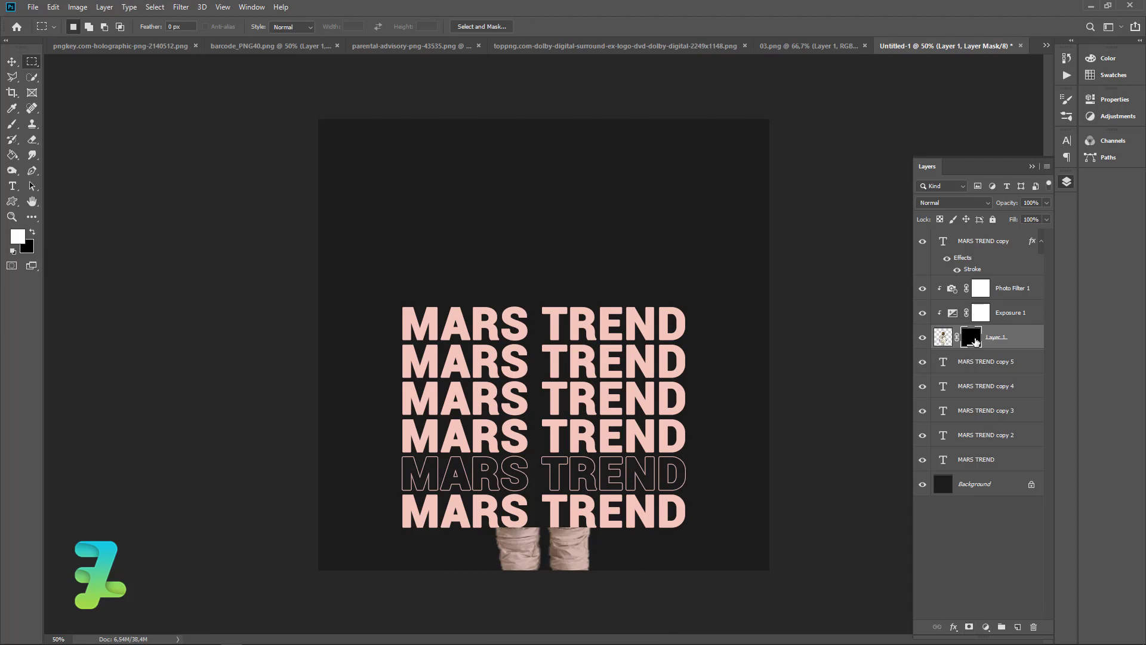
key(ctrl+i)
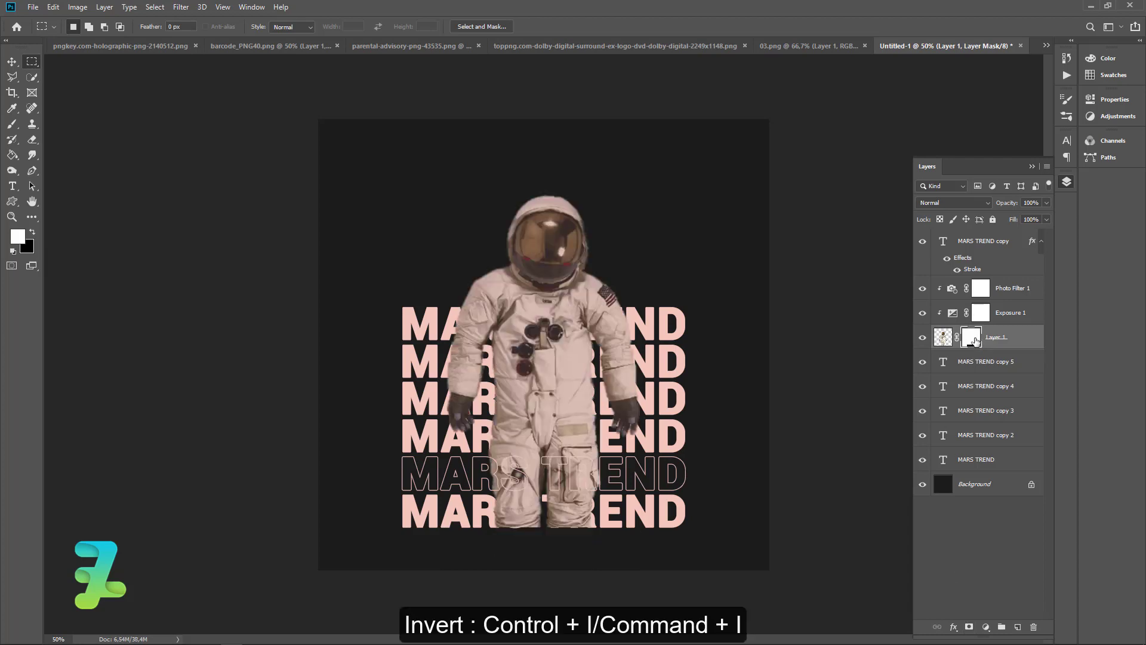
key(ctrl+plus)
key(ctrl+plus)
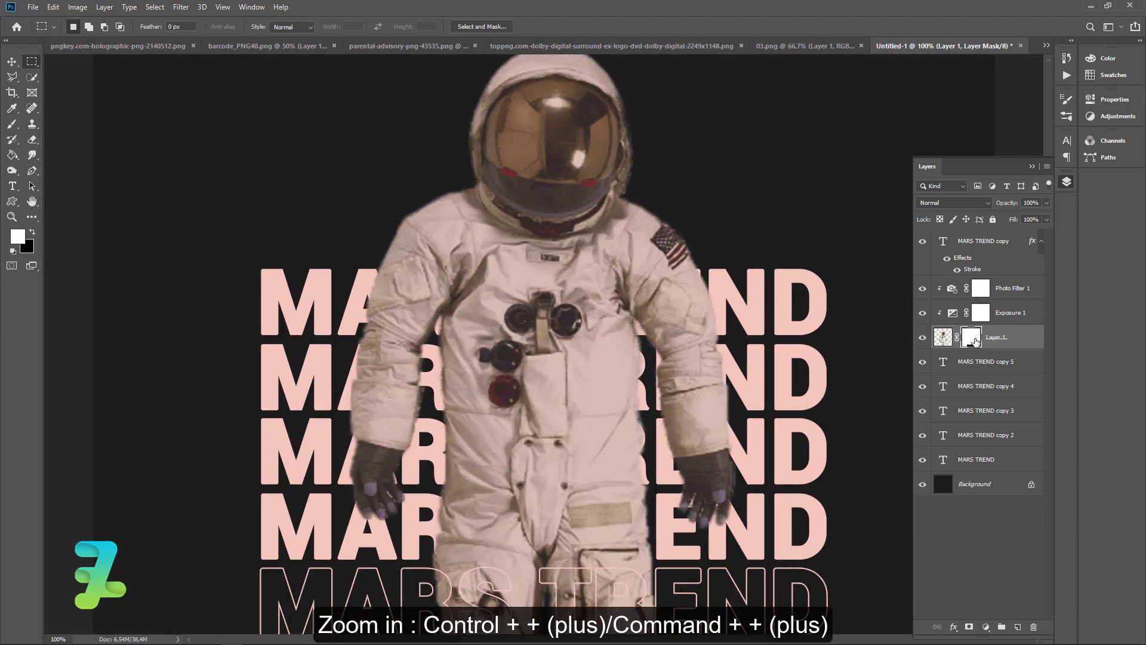
Trace a Pen path up the image-left edge of the astronaut's leg and torso, from the bottom text line to the armpit.
scroll(478, 286, down, 3)
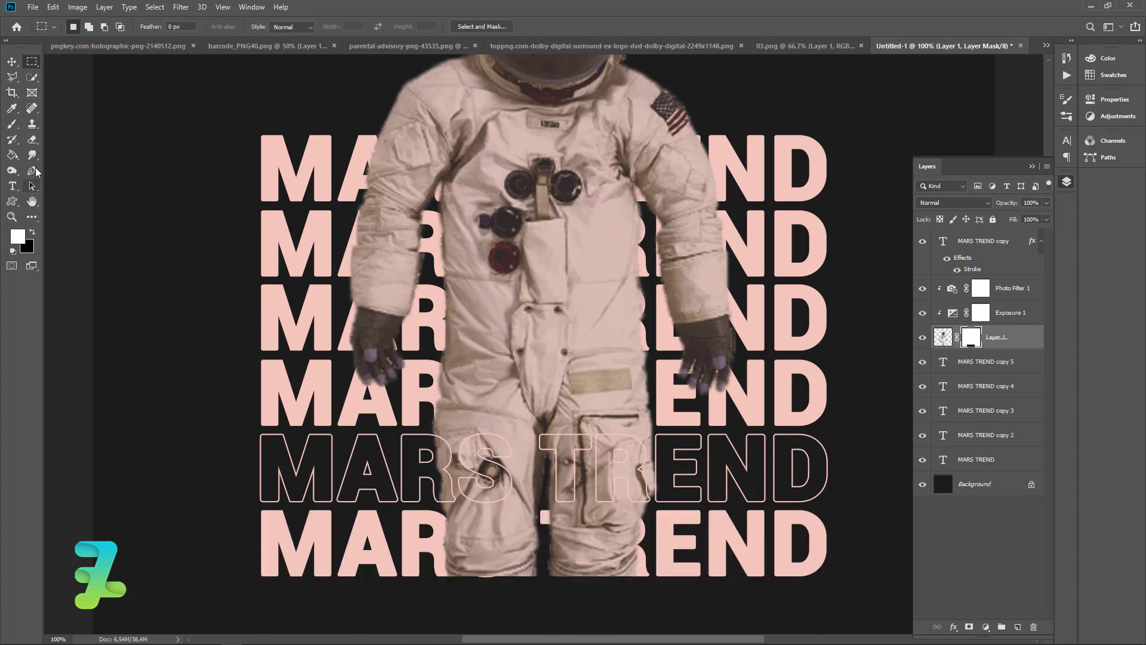
click(34, 171)
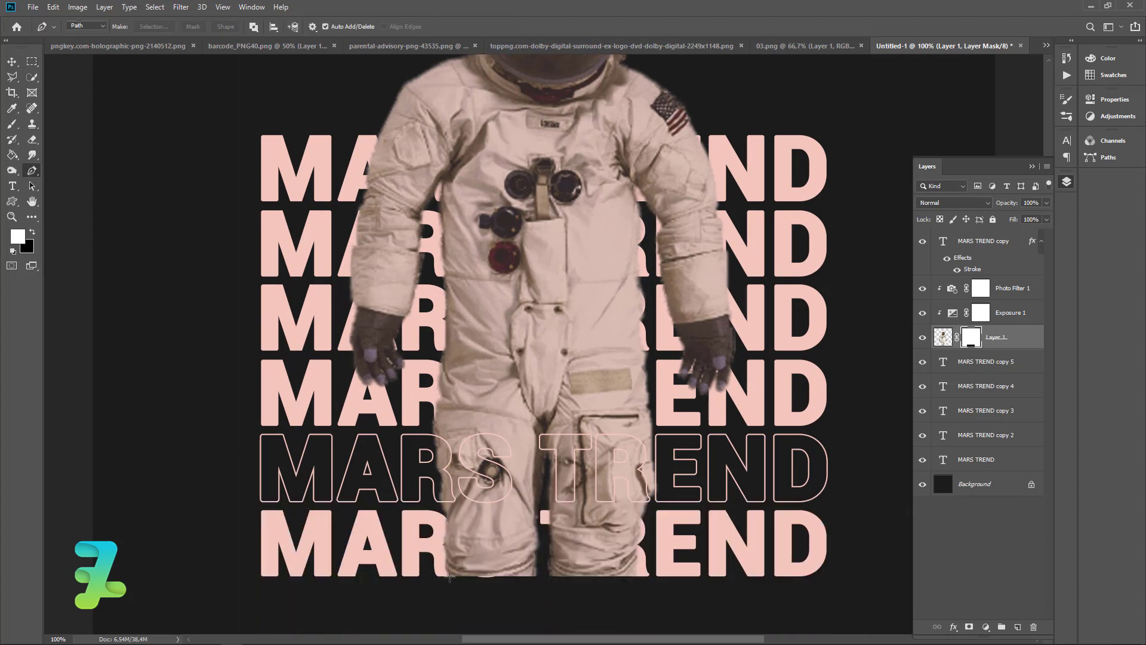
click(449, 576)
drag(447, 555, 447, 540)
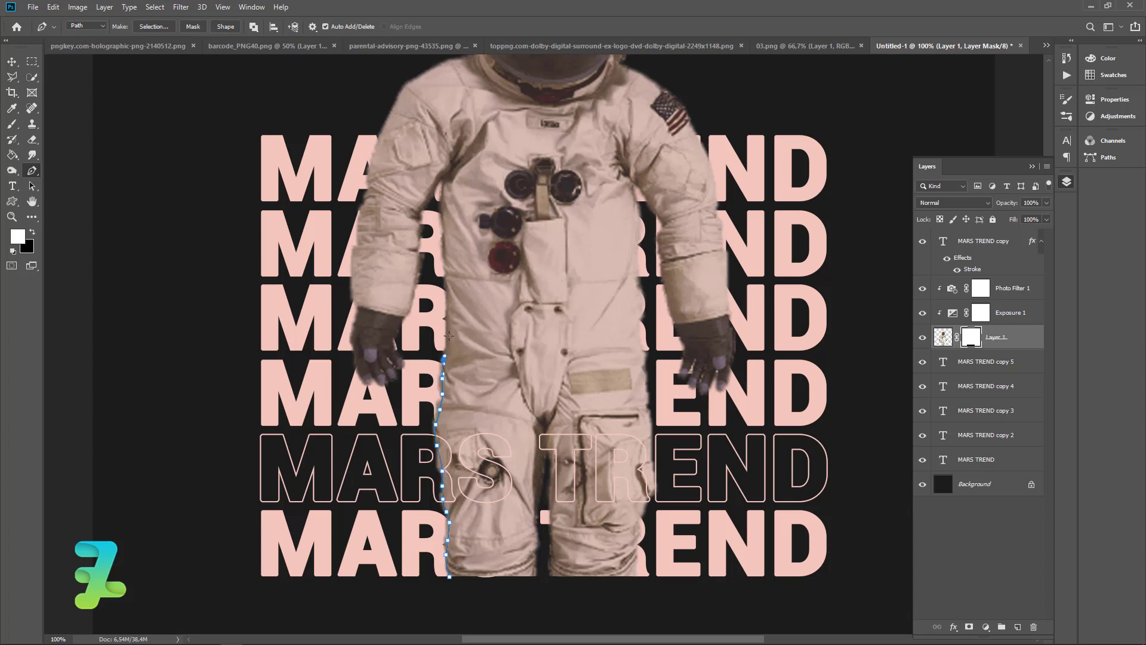
drag(448, 234, 447, 225)
Continue the path down the image-left inner sleeve and glove, then close it beside the leg to enclose the gap.
click(423, 211)
click(417, 223)
click(417, 227)
click(417, 237)
drag(416, 250, 415, 261)
click(409, 295)
click(407, 312)
click(404, 327)
click(422, 395)
click(411, 445)
click(421, 499)
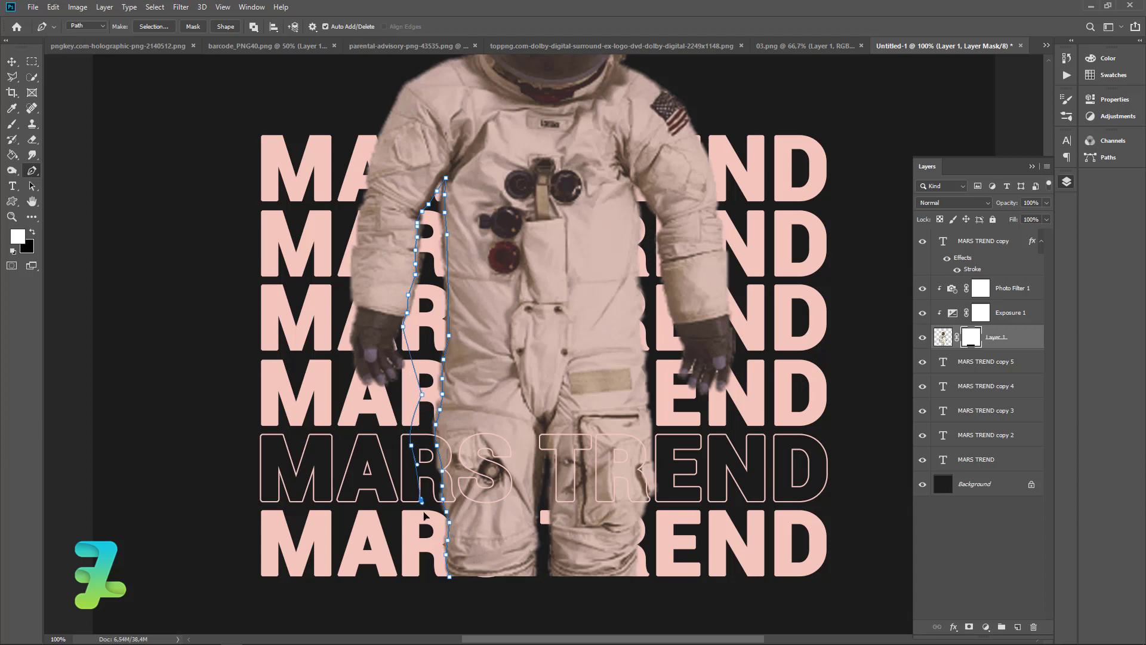
click(449, 577)
Turn the path into a selection, hide the image-left gap between arm and body on the astronaut's mask, and deselect.
right_click(425, 204)
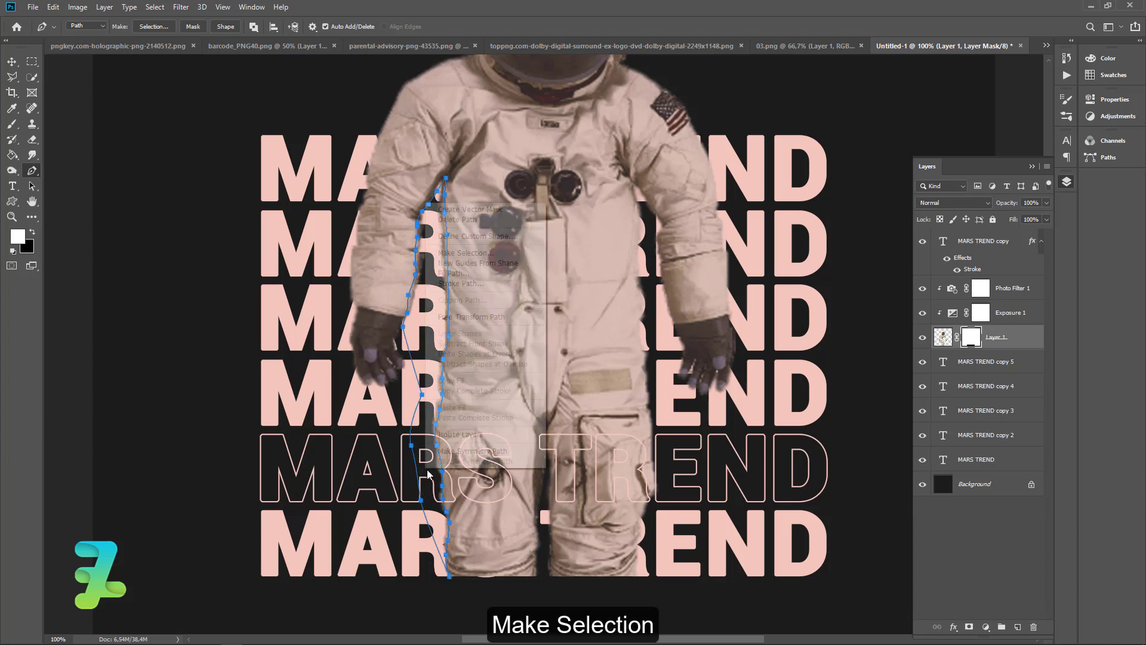
click(468, 252)
key(Return)
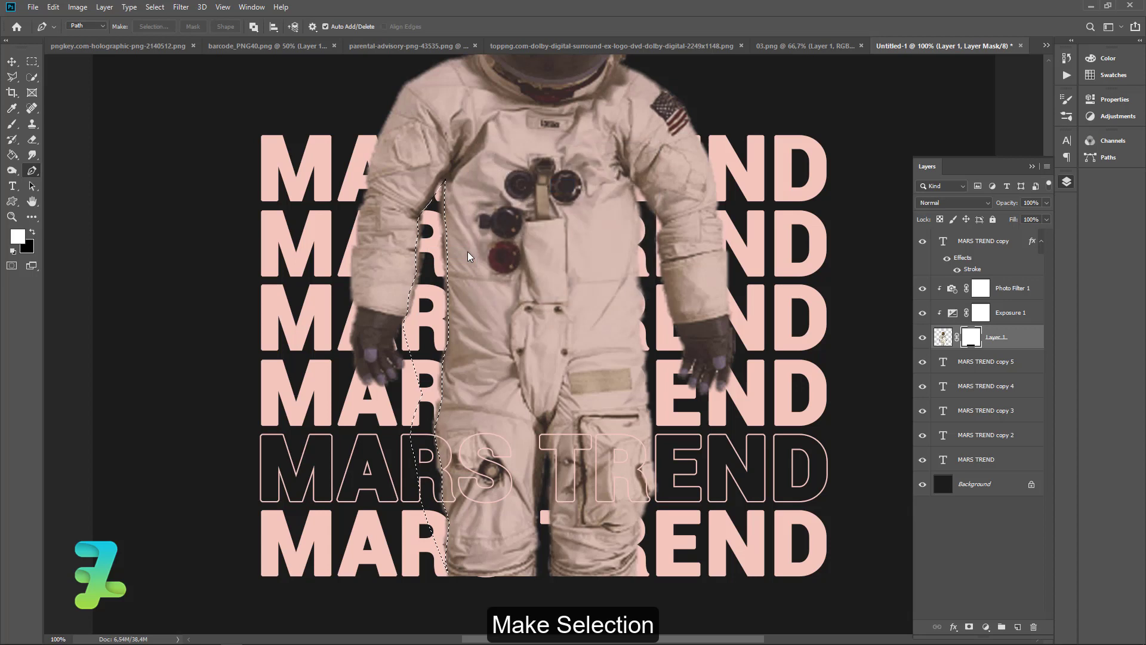
key(Delete)
key(ctrl+d)
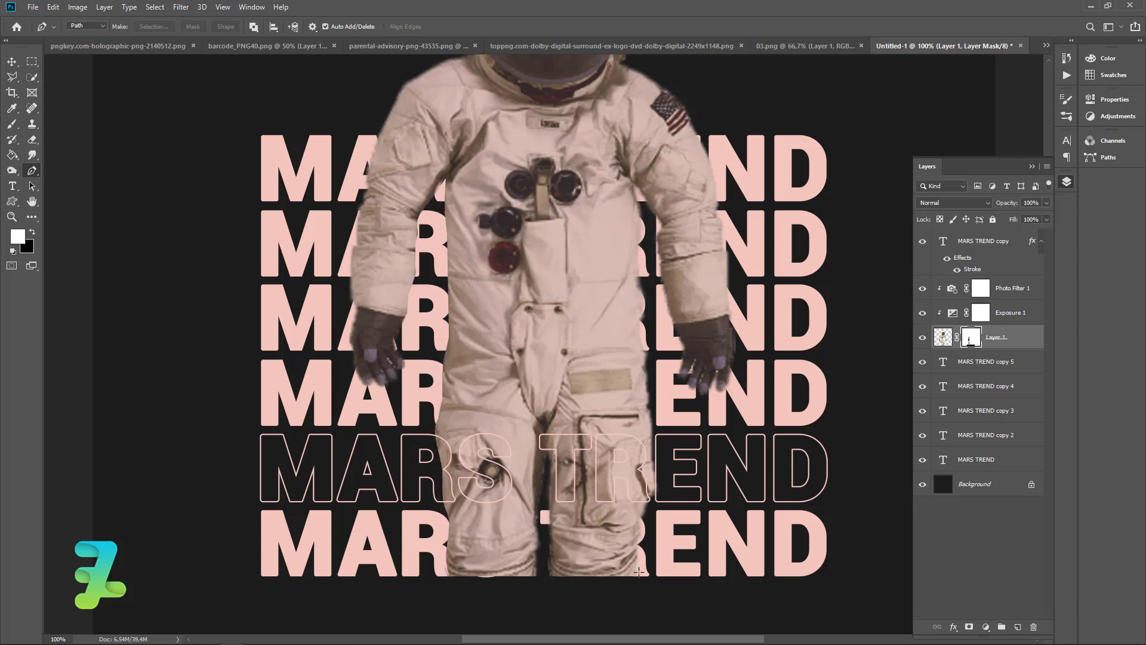
Trace a Pen path up the image-right edge of the astronaut's leg and torso toward the armpit.
click(634, 573)
click(633, 554)
click(633, 539)
click(633, 523)
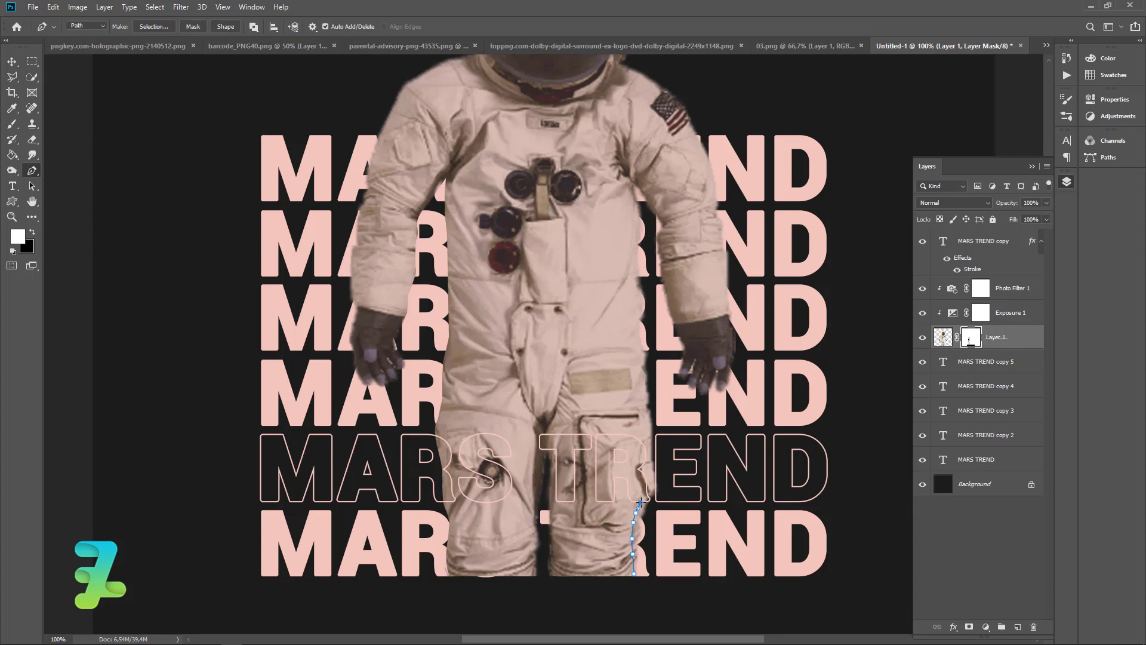
click(648, 462)
click(652, 429)
click(646, 404)
click(635, 280)
click(636, 217)
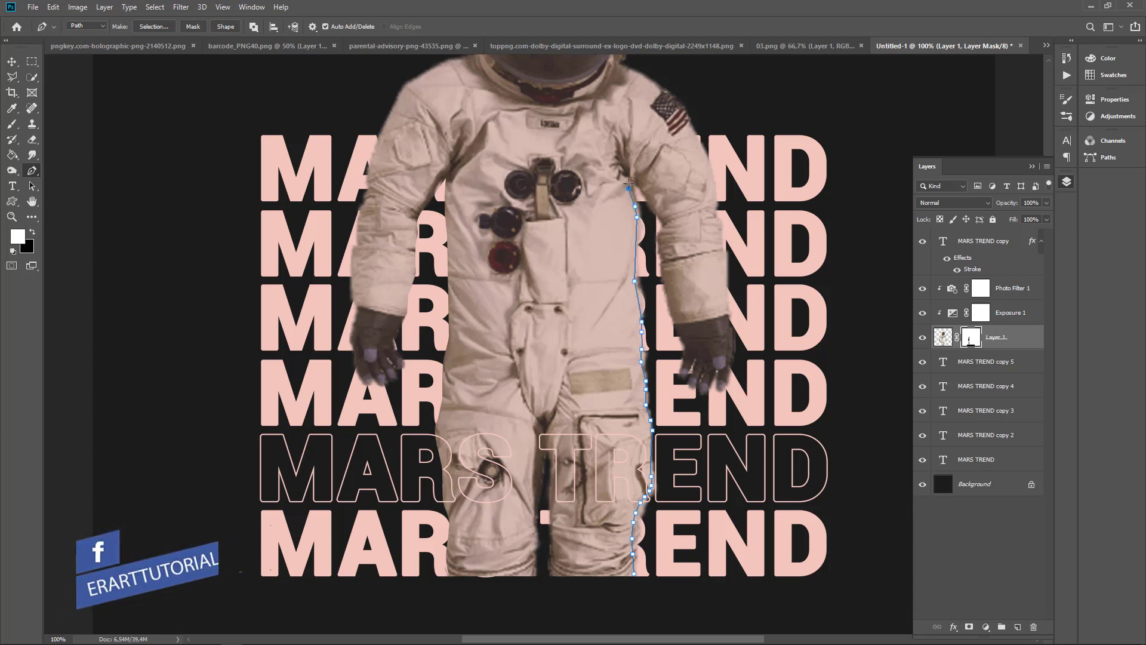
Continue the path down the image-right inner sleeve and glove, then close it at the bottom of the leg.
click(629, 181)
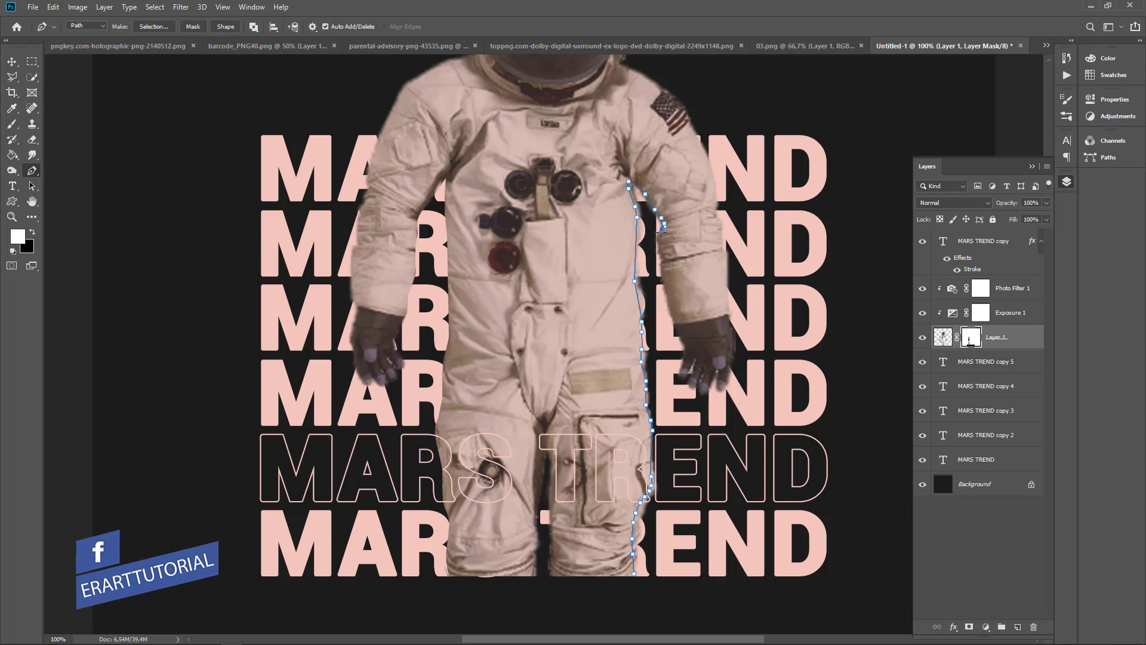
click(667, 274)
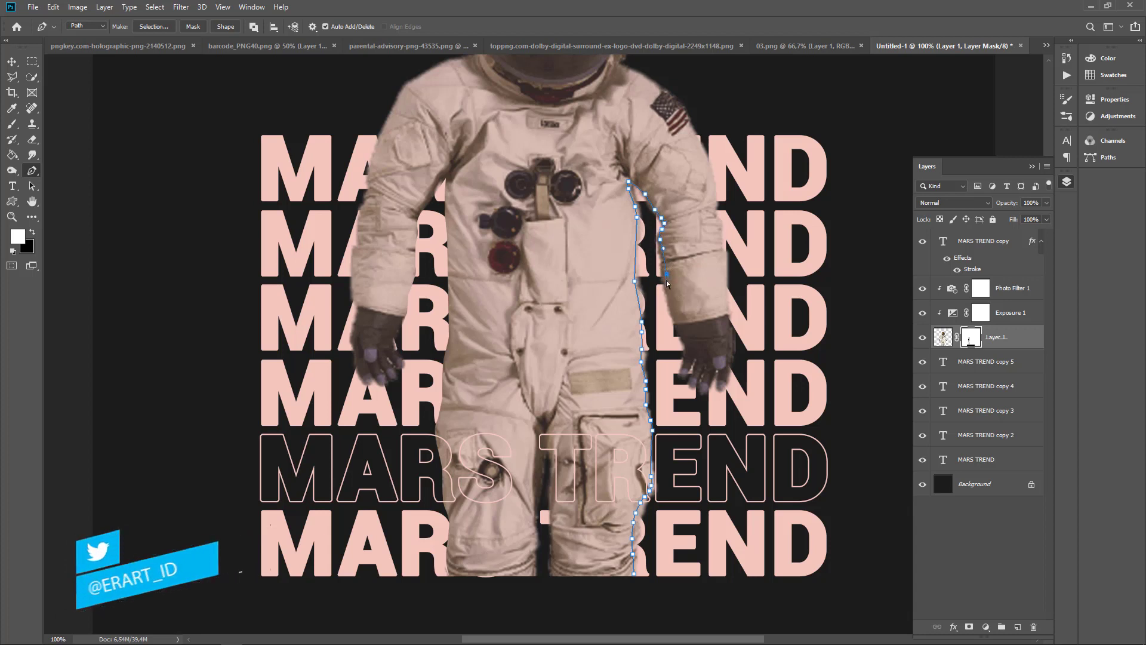
click(680, 333)
click(687, 345)
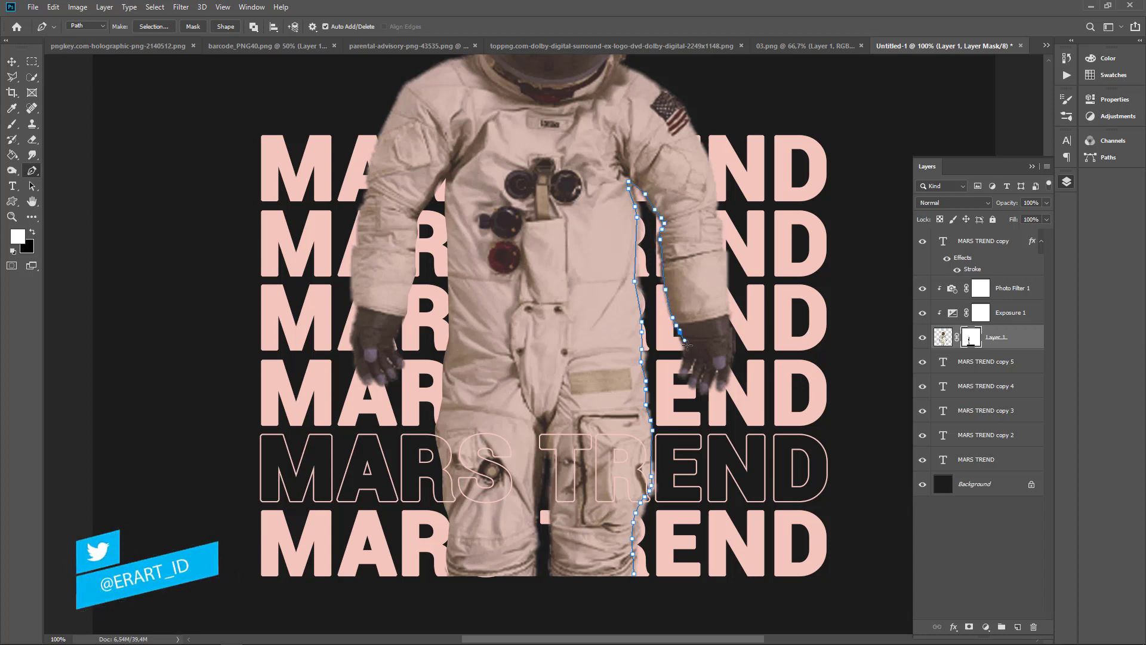
click(688, 351)
click(686, 357)
click(684, 365)
drag(682, 372, 673, 390)
drag(664, 412, 662, 433)
drag(667, 495, 670, 519)
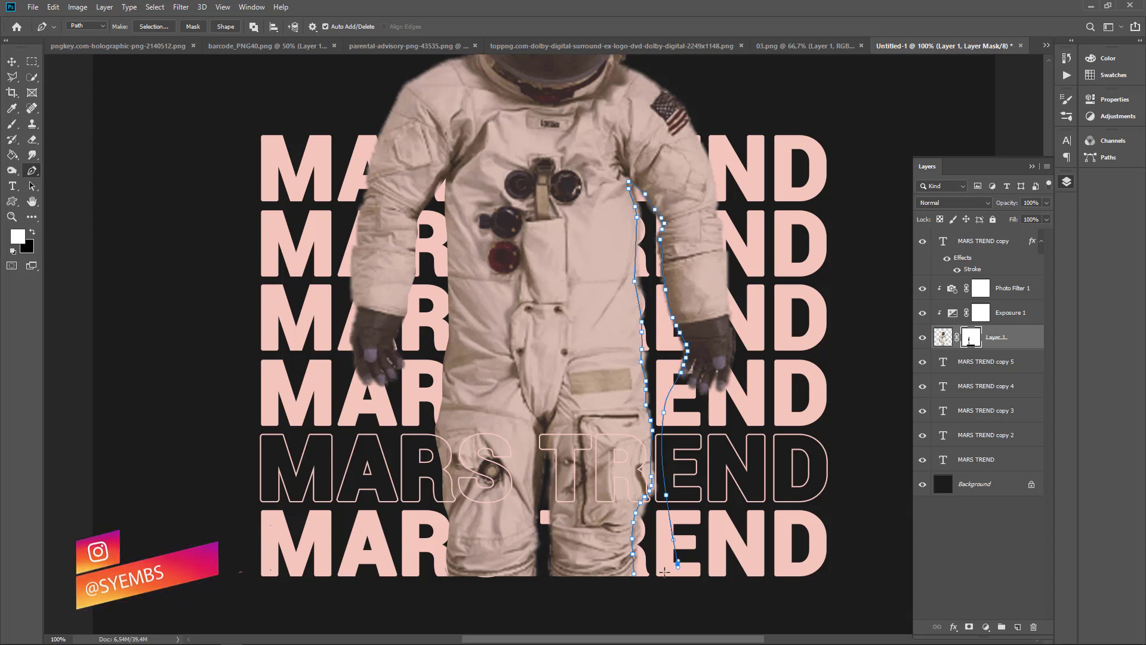
click(678, 563)
click(635, 574)
Convert the path to a selection with 0-pixel feather, hide the image-right gap beside the body on the mask, and deselect.
right_click(640, 541)
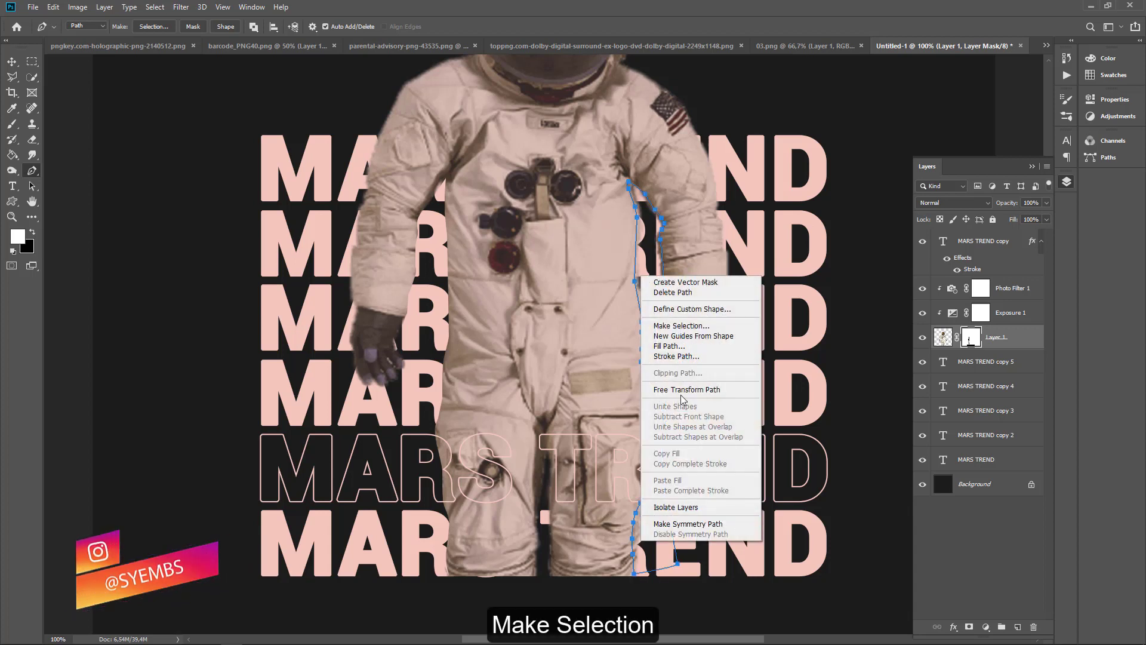
click(663, 326)
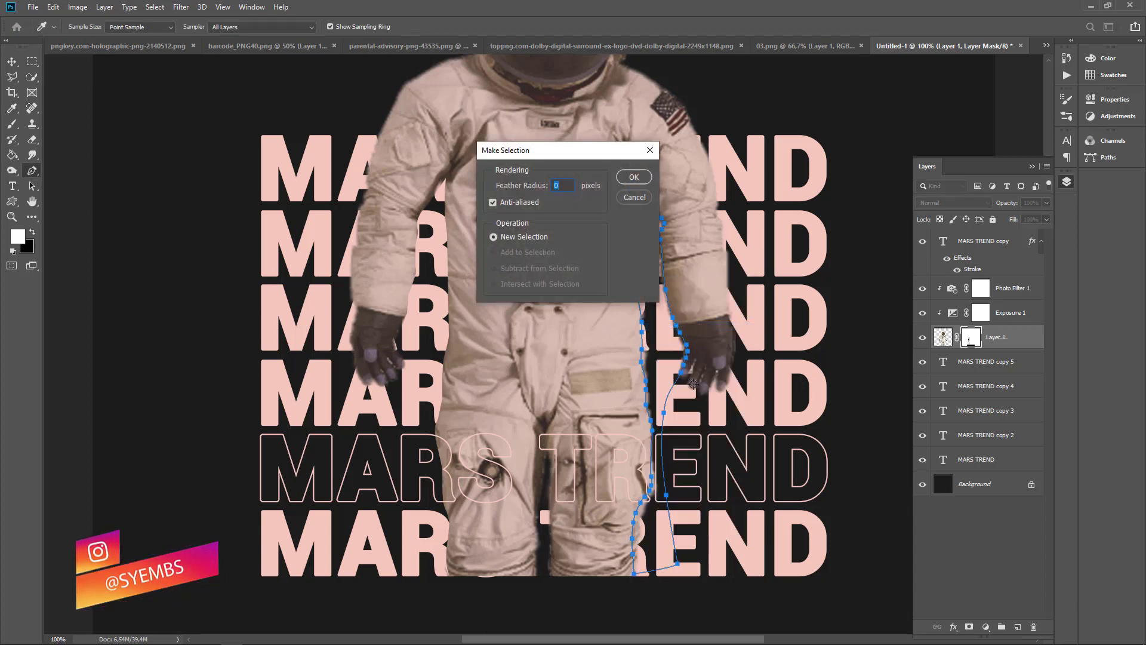
key(Return)
key(Delete)
key(ctrl+d)
Trace a new Pen path from the image-right glove up the outer sleeve and shoulder to the side of the helmet.
scroll(704, 370, up, 5)
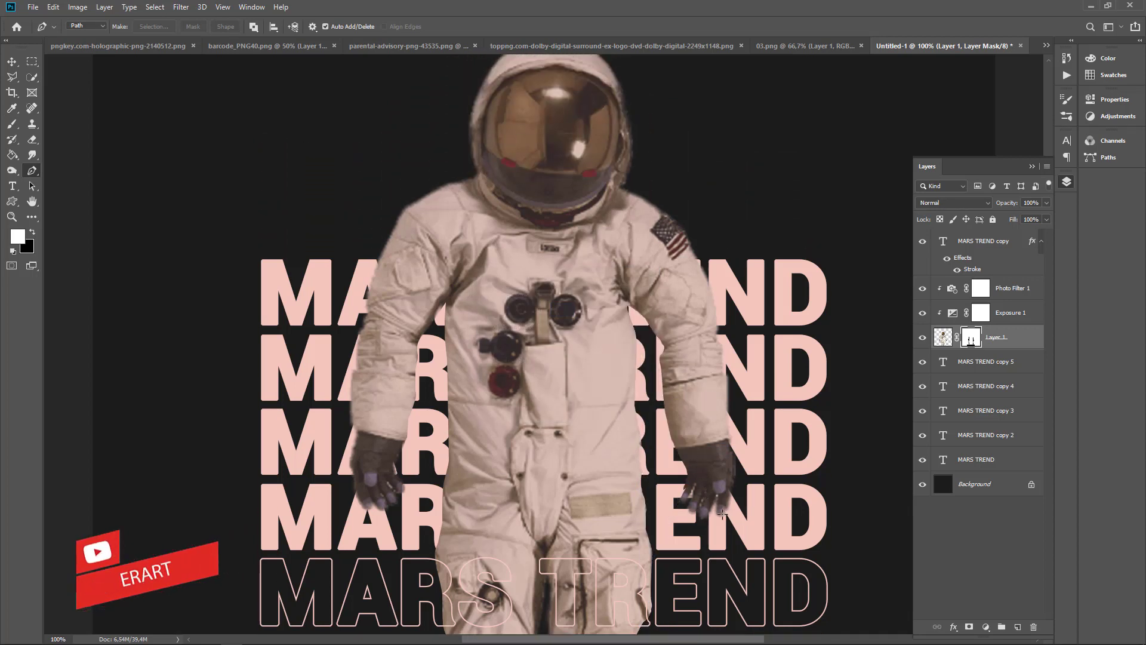
click(721, 512)
click(734, 484)
click(731, 461)
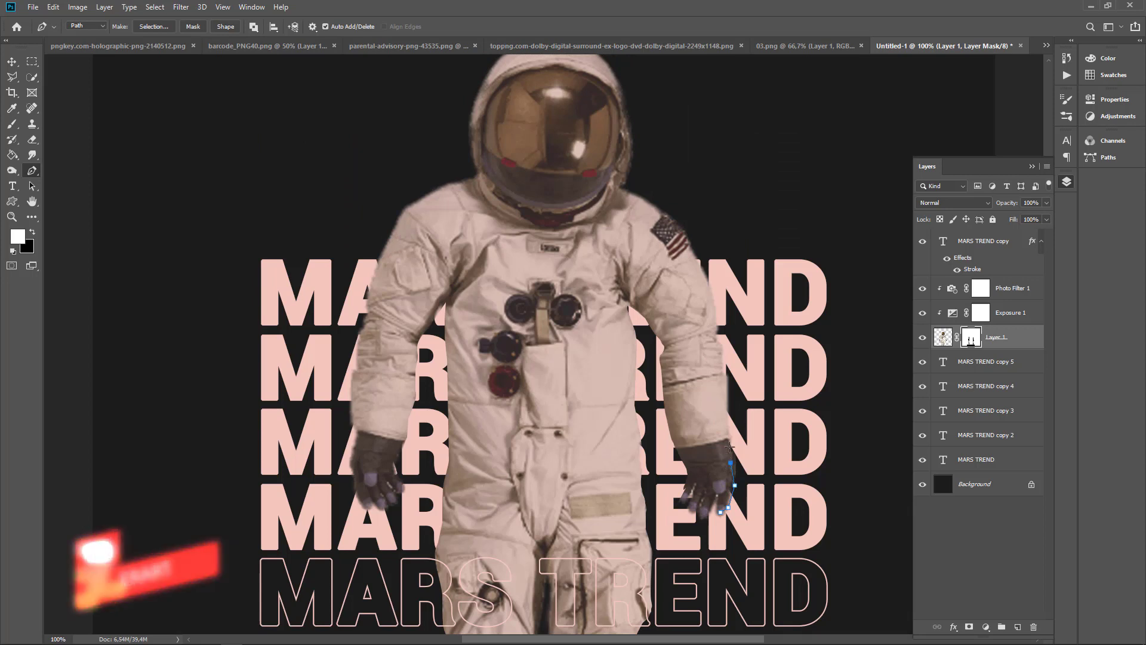
click(729, 440)
click(725, 414)
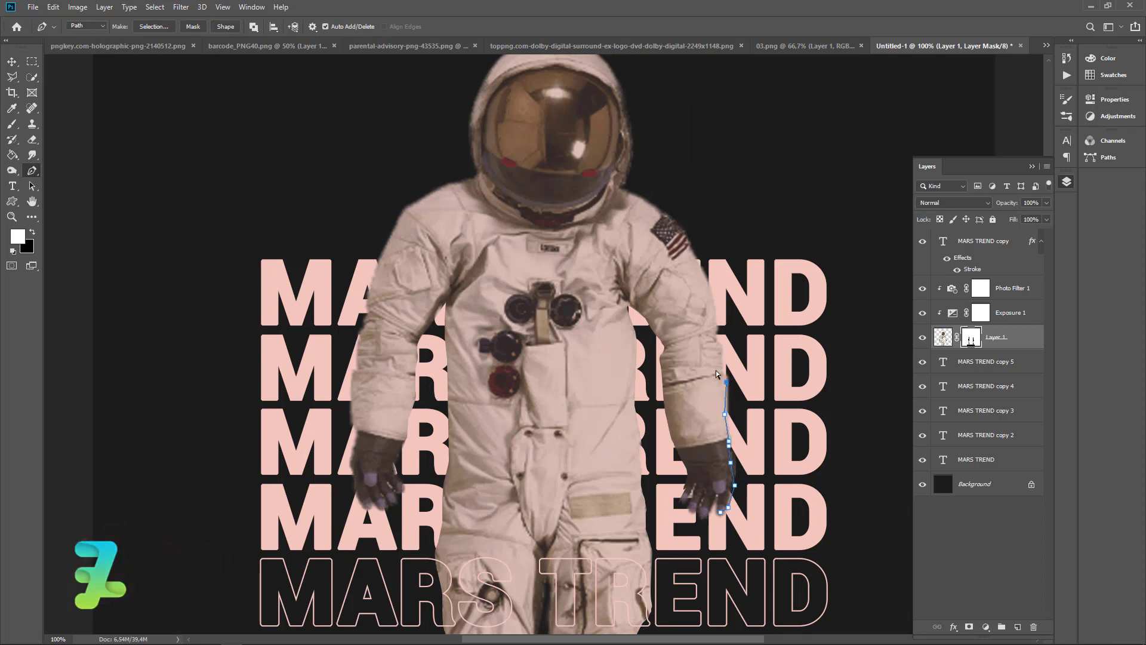
key(ctrl+z)
click(723, 373)
click(720, 354)
drag(718, 343, 714, 326)
click(712, 309)
scroll(621, 207, up, 3)
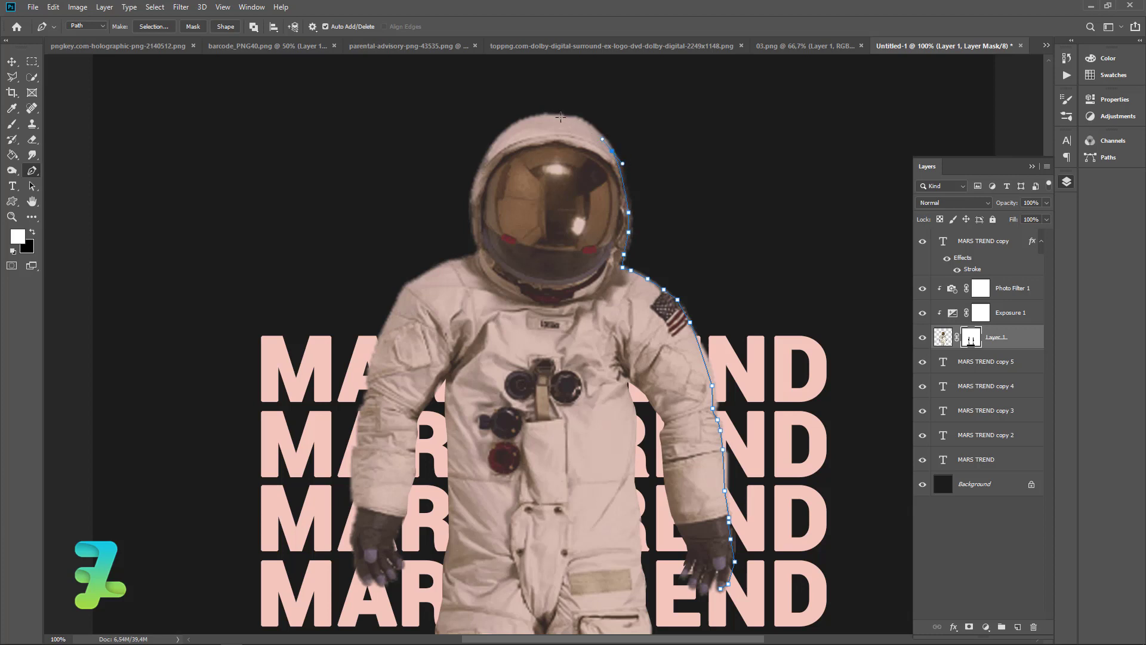
Curve the path over the top of the helmet and down the other side onto the image-left shoulder.
drag(560, 117, 481, 165)
drag(472, 207, 475, 238)
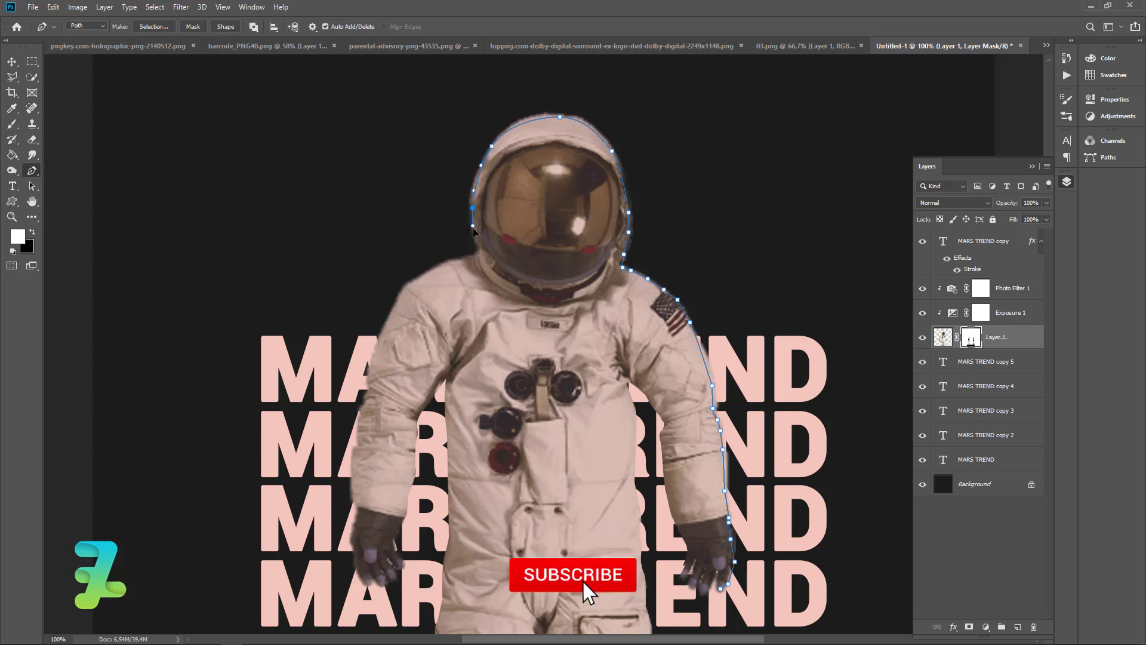
click(461, 259)
click(447, 265)
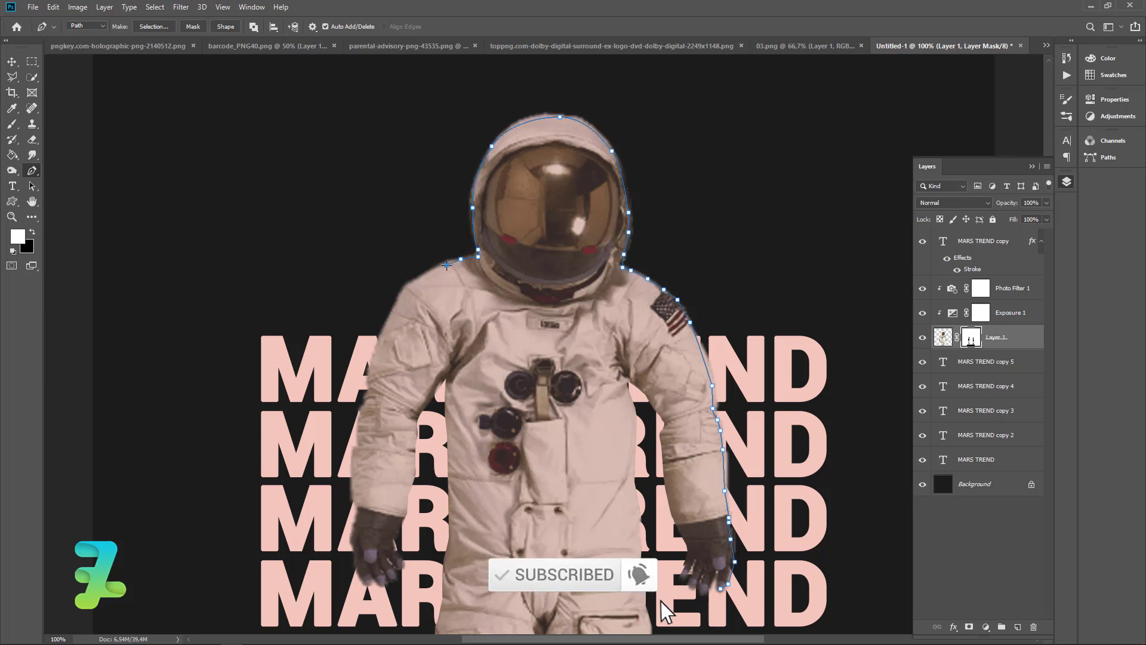
click(430, 274)
Continue the outline down the image-left outer sleeve and around the outside of the glove.
scroll(400, 303, down, 3)
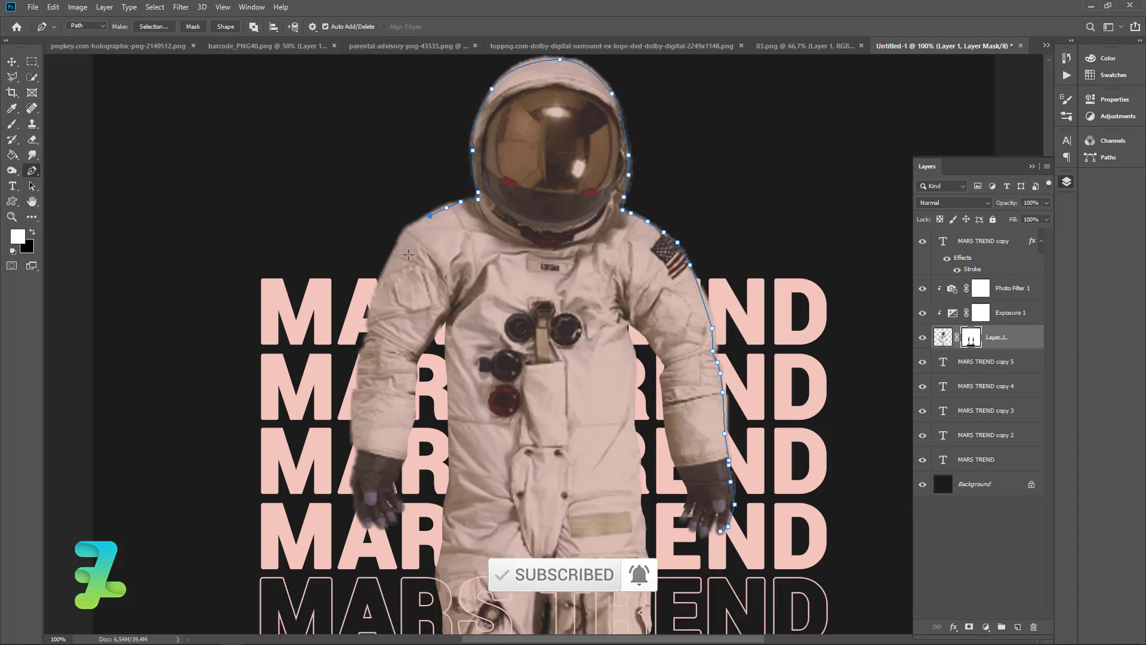
drag(391, 259, 372, 311)
click(366, 321)
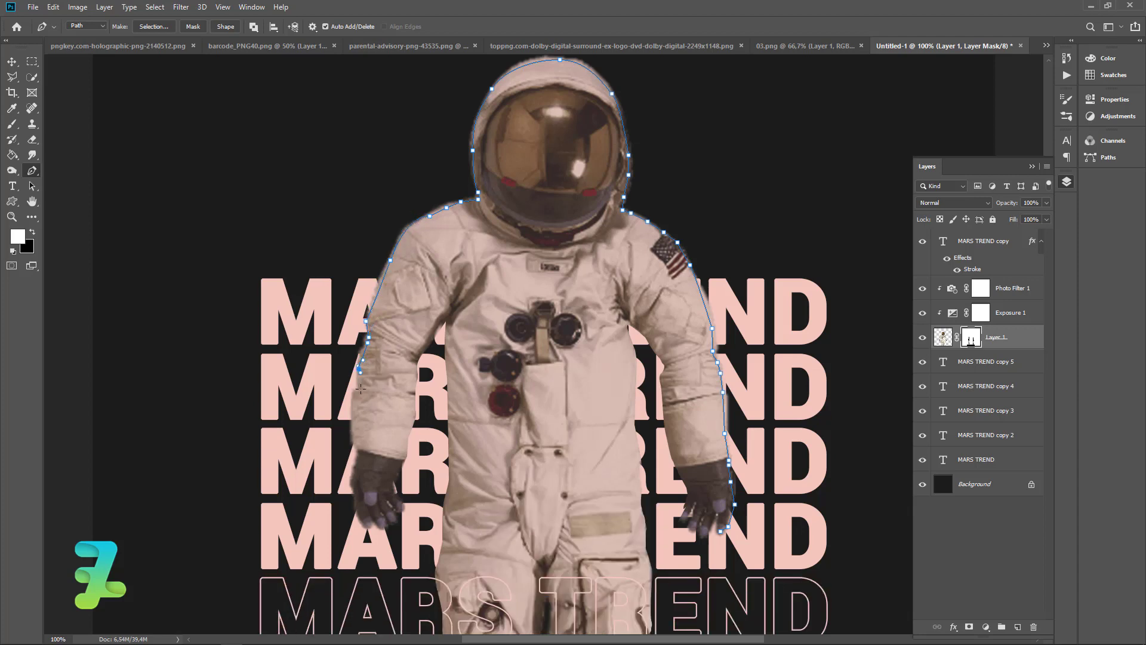
scroll(360, 421, down, 2)
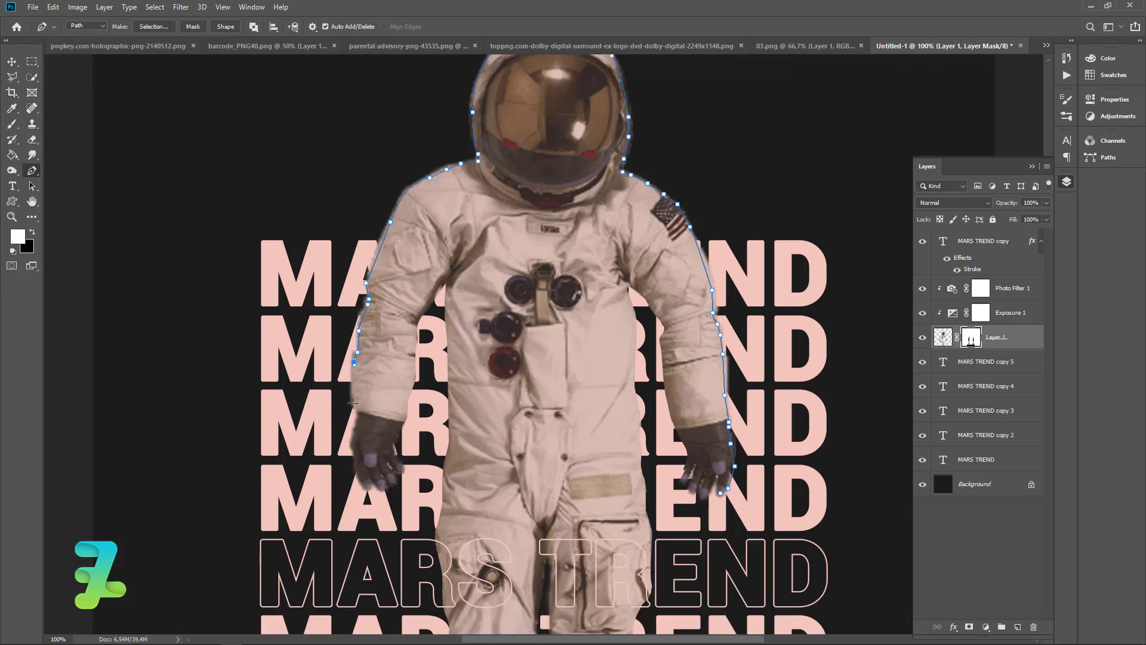
drag(353, 403, 357, 412)
drag(355, 457, 356, 468)
Loop the path widely around the outside of the astronaut and close it at the image-right glove.
click(293, 284)
scroll(293, 284, up, 1)
click(347, 168)
scroll(349, 169, up, 1)
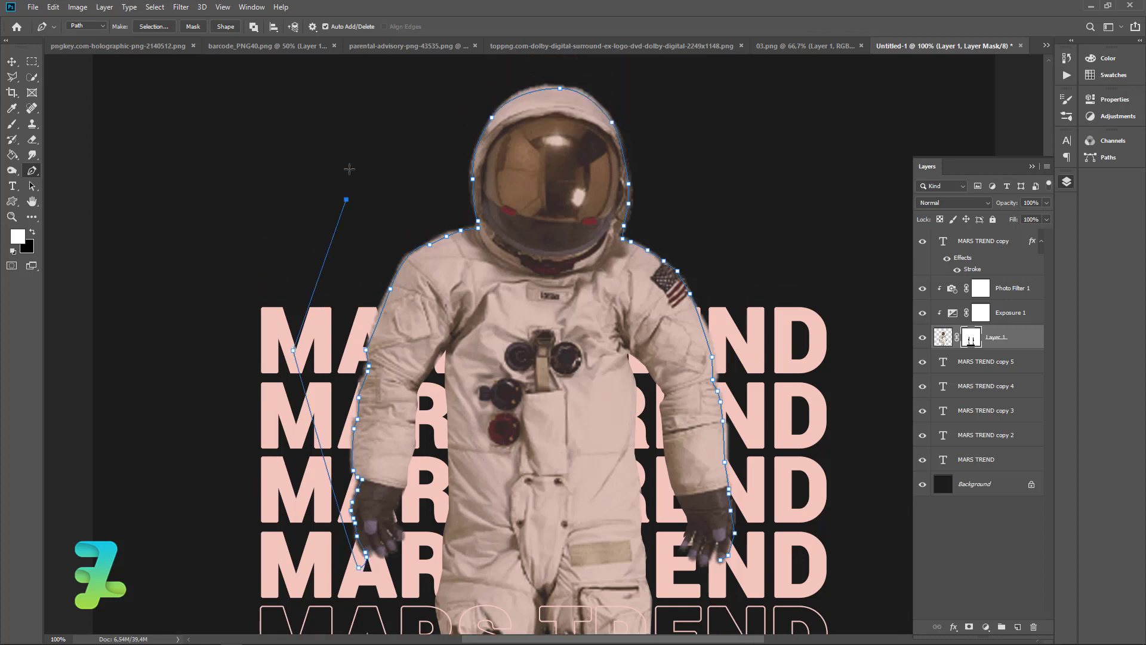
click(401, 130)
click(529, 76)
click(653, 86)
drag(767, 213, 768, 255)
scroll(758, 503, down, 1)
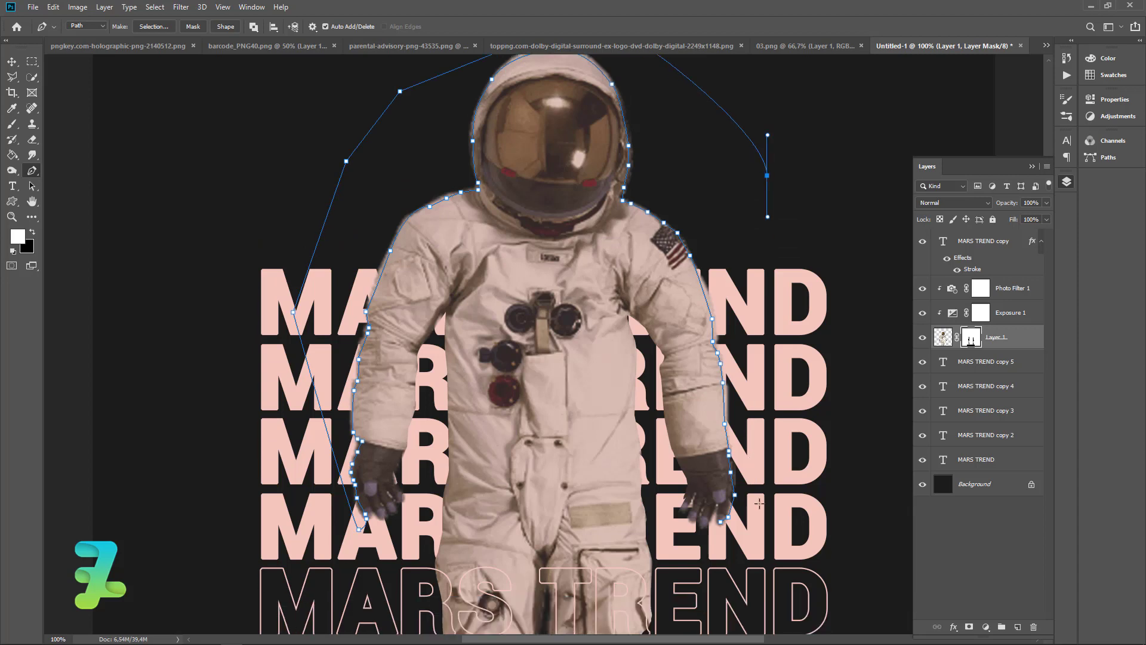
scroll(759, 503, down, 1)
click(788, 473)
click(759, 552)
click(720, 513)
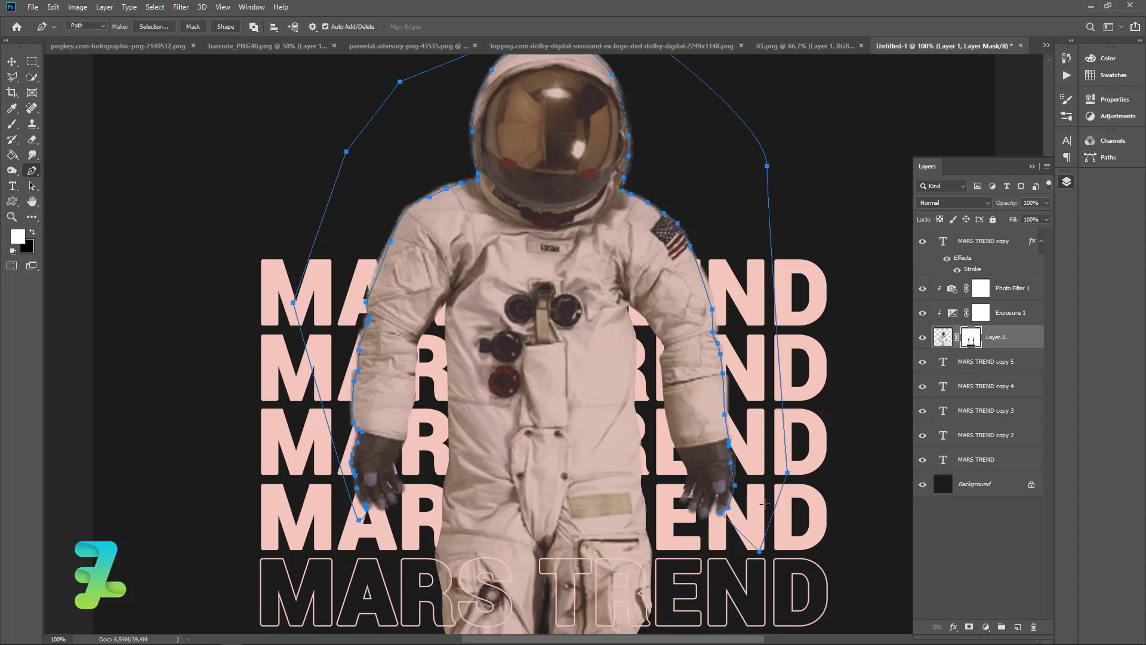
Convert the closed outline to a selection with 0-pixel feather, hide the fringe around the astronaut on the mask, and deselect.
right_click(762, 509)
click(840, 292)
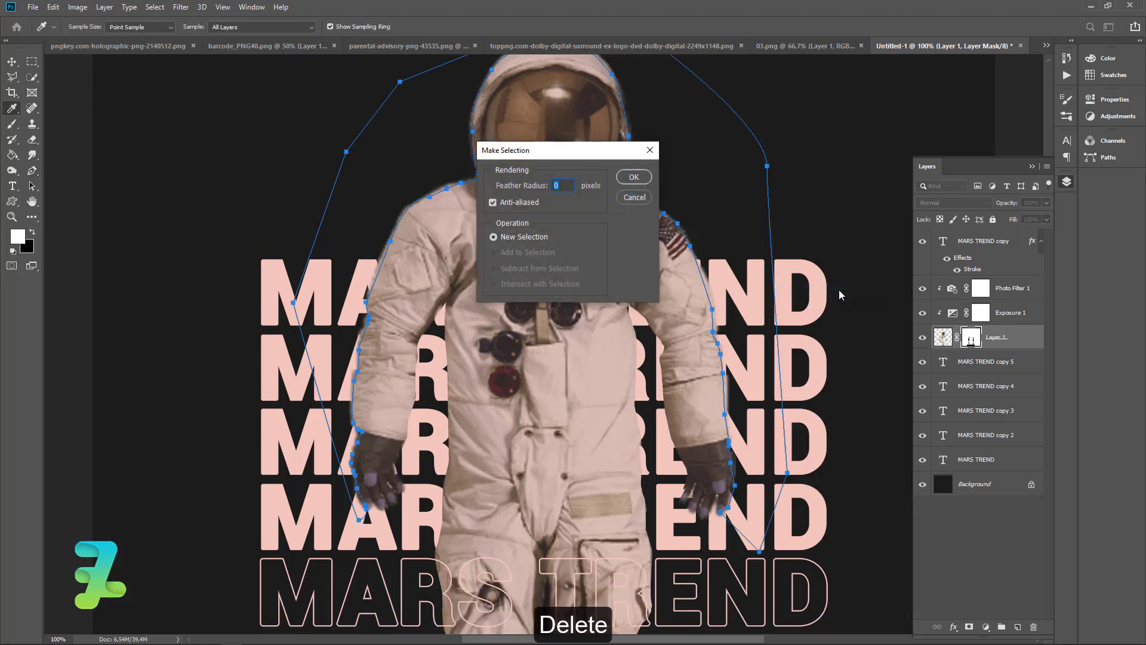
key(Return)
key(Delete)
key(ctrl+d)
Bring up the Unsplash desert landscape photo in its own floating window, ready to move its image.
key(ctrl+minus)
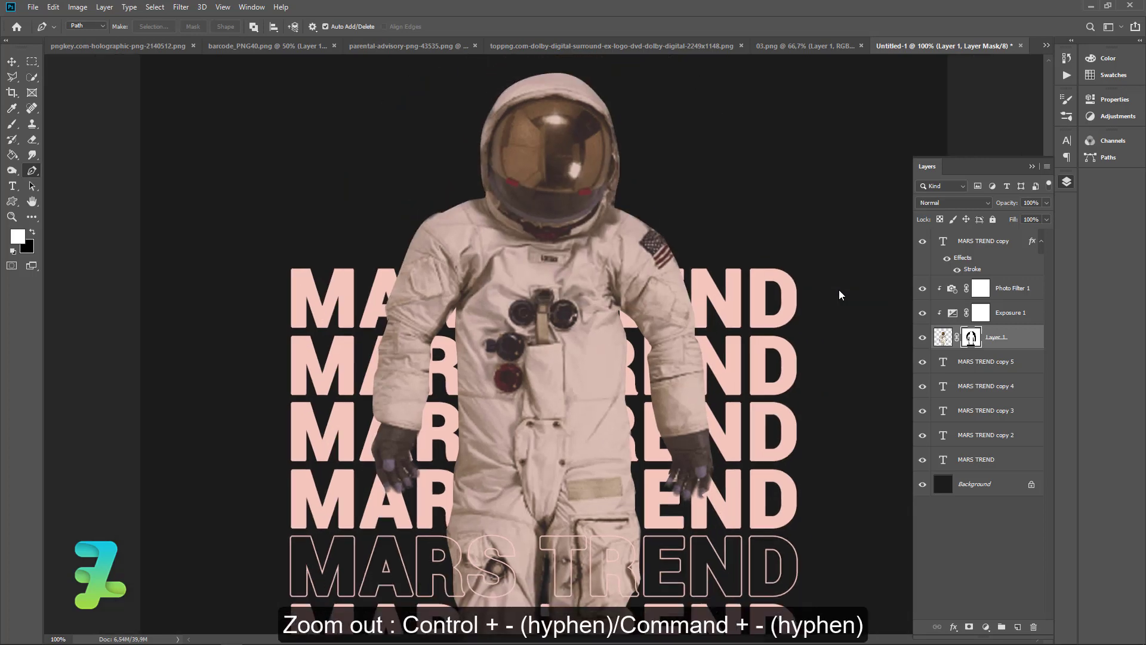
key(ctrl+minus)
key(ctrl+minus)
key(ctrl+plus)
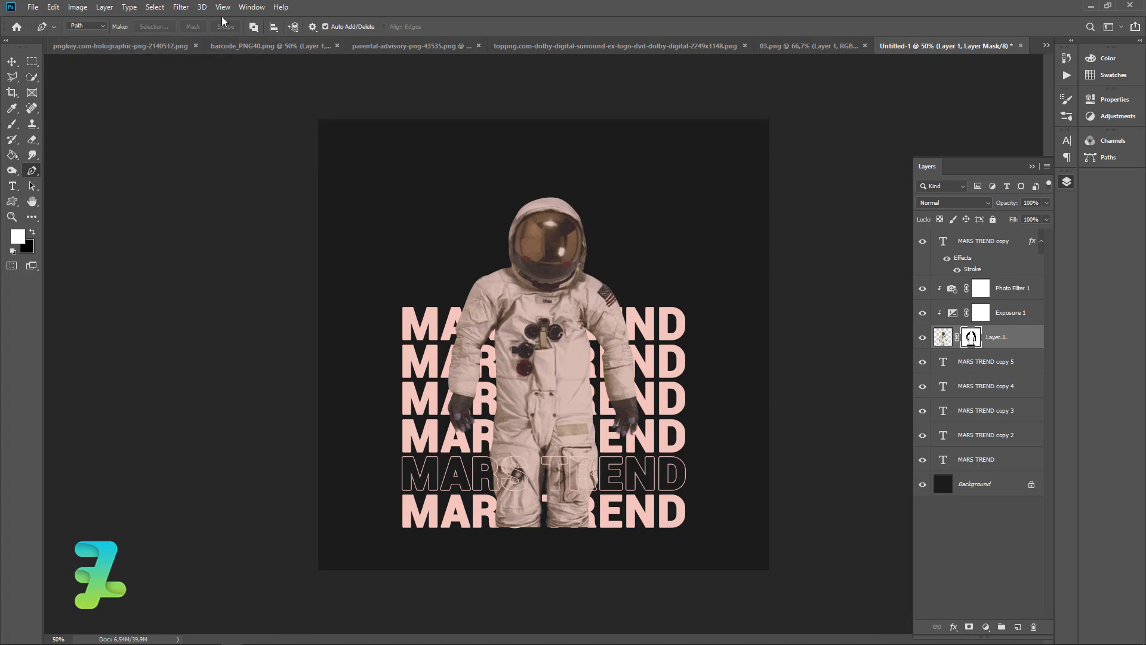
click(253, 8)
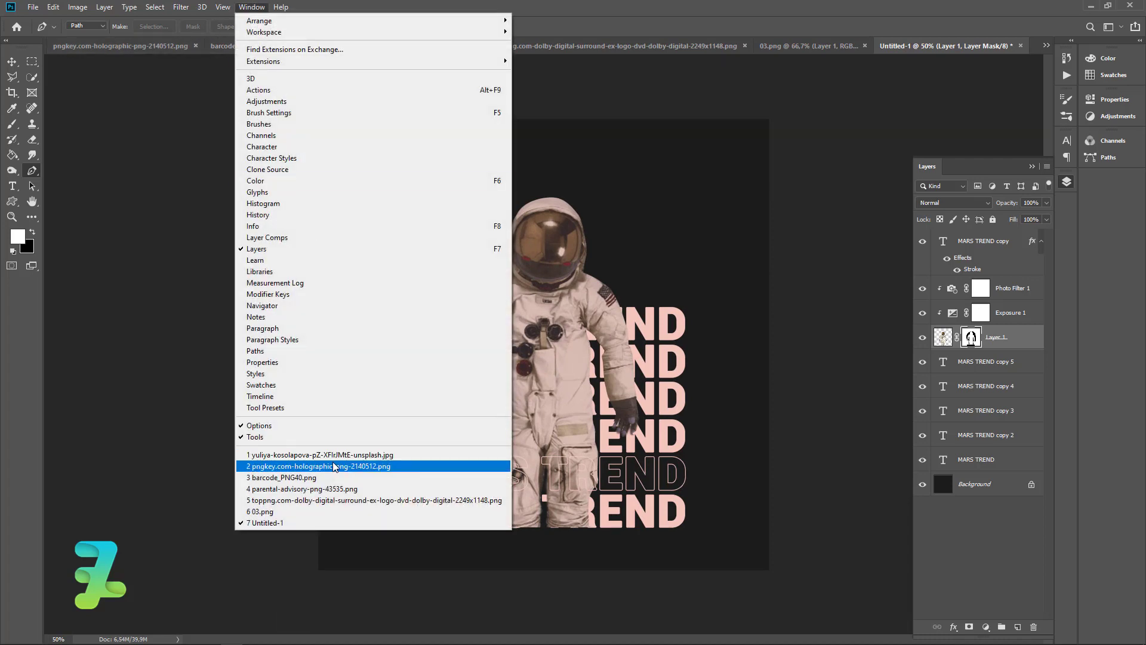
click(322, 455)
right_click(209, 48)
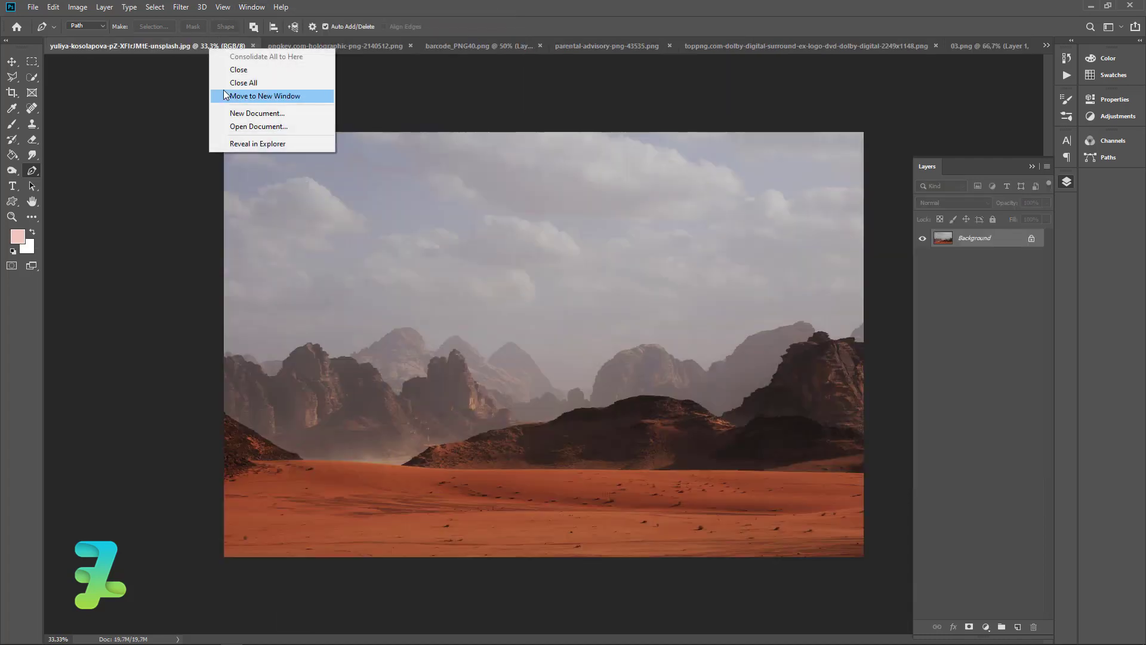
click(226, 95)
key(v)
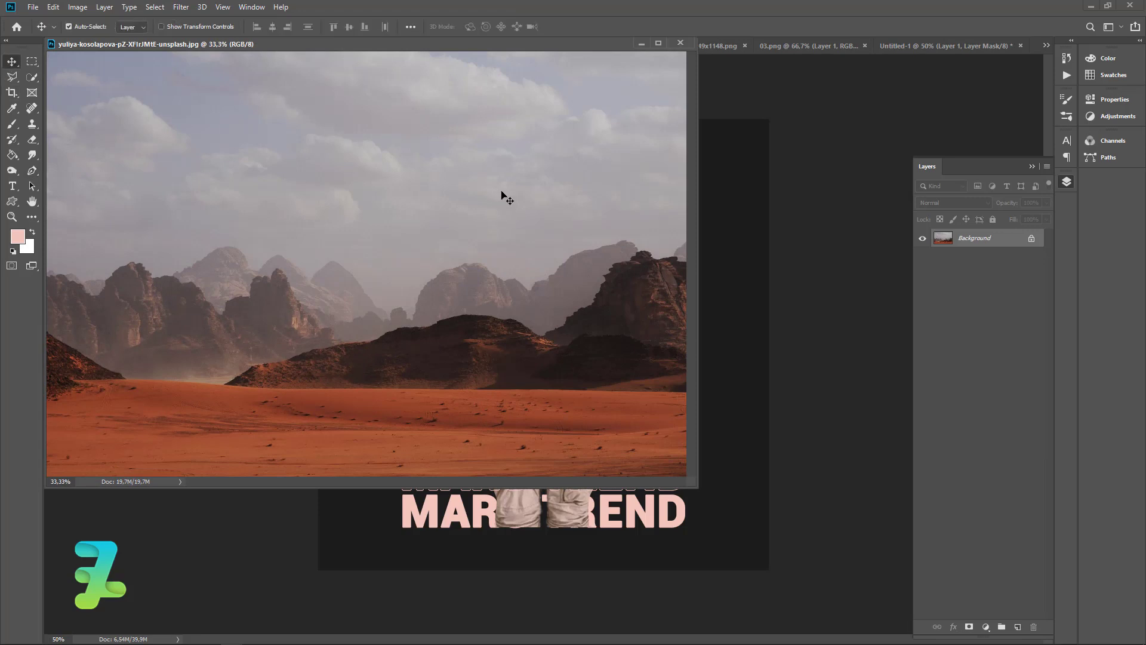
Copy the desert photo into the poster, close the source, and place the new layer directly above the Background layer.
drag(507, 197, 732, 286)
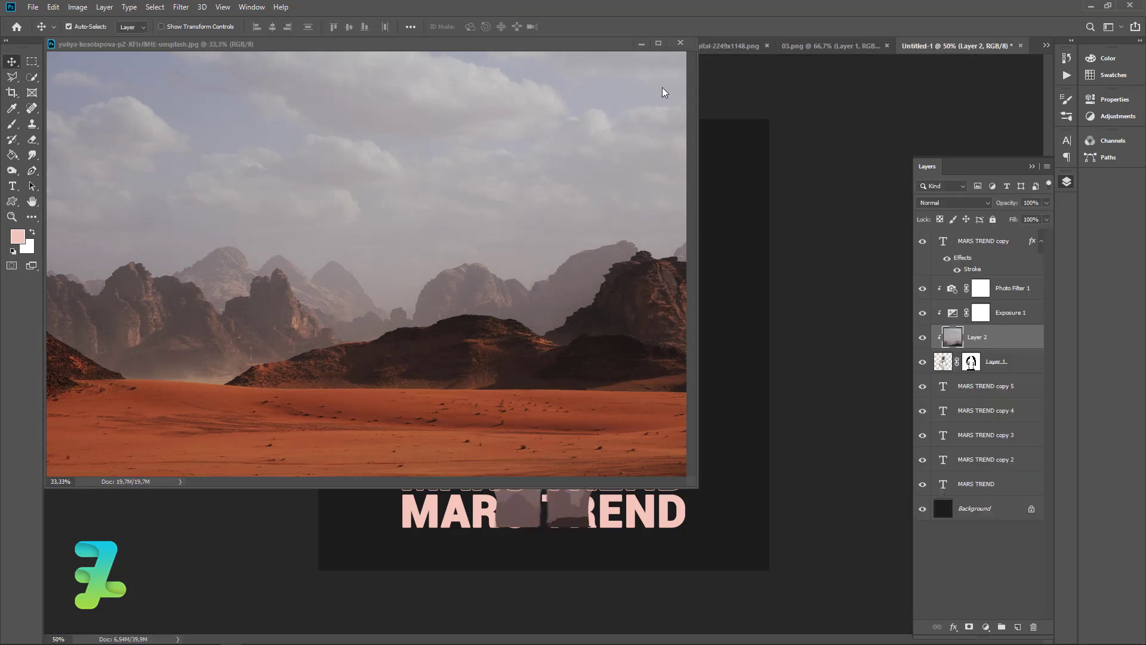
click(680, 43)
drag(970, 338, 1003, 484)
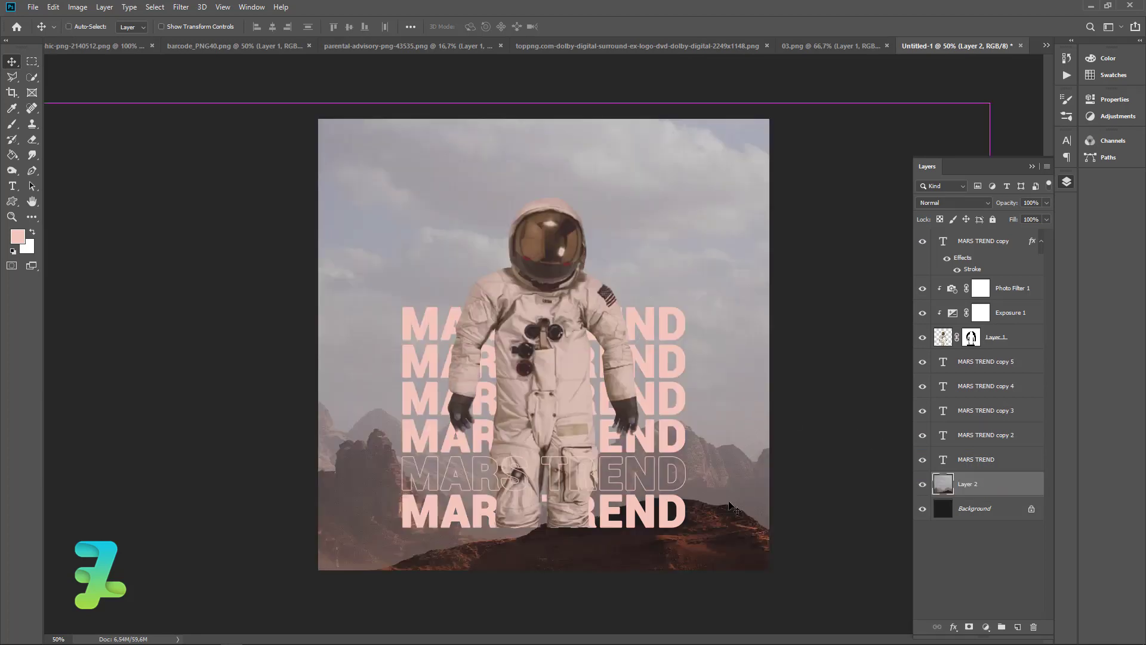
Scale the desert photo to about 84% and reposition it so red sand fills the ground below the astronaut.
key(ctrl+t)
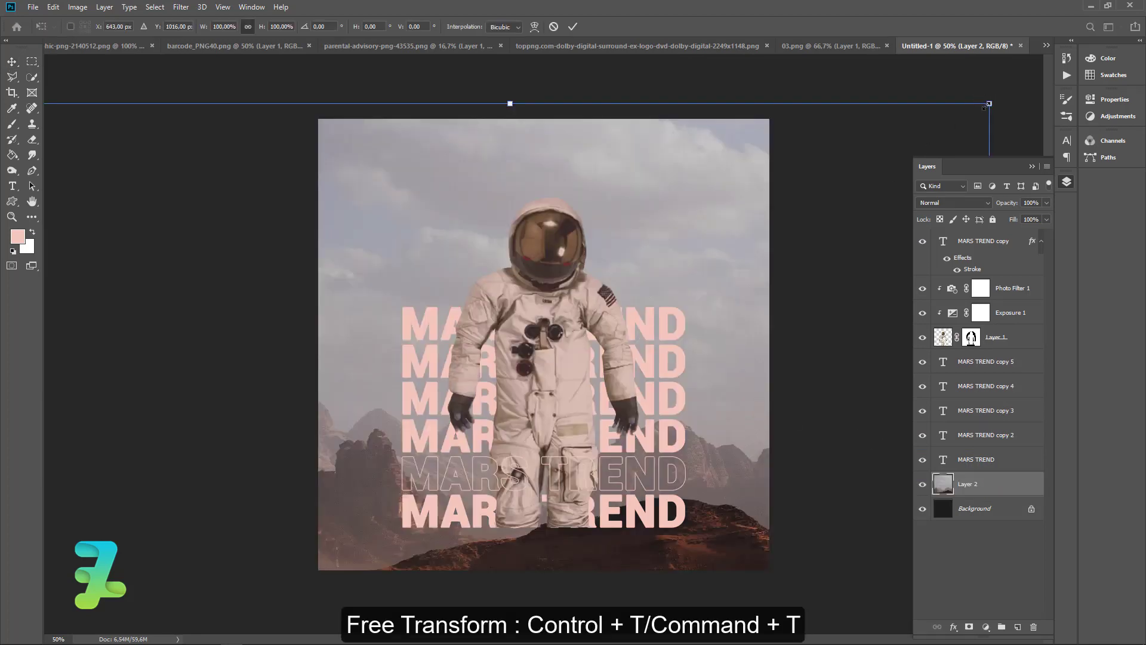
drag(985, 106, 914, 152)
drag(676, 528, 687, 493)
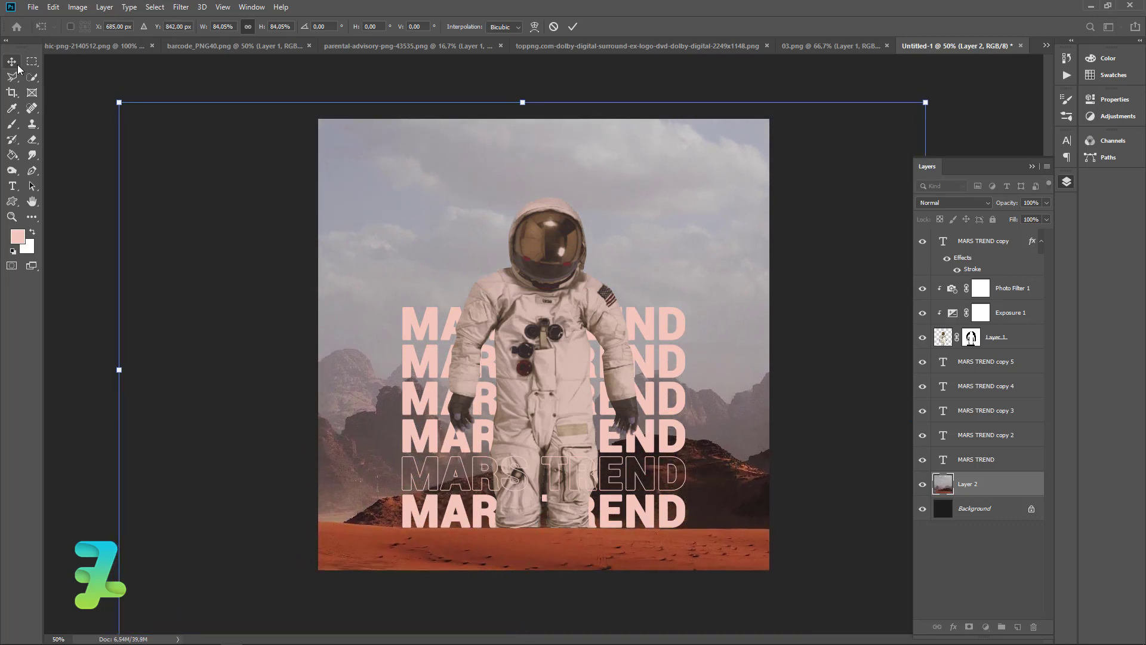
key(Return)
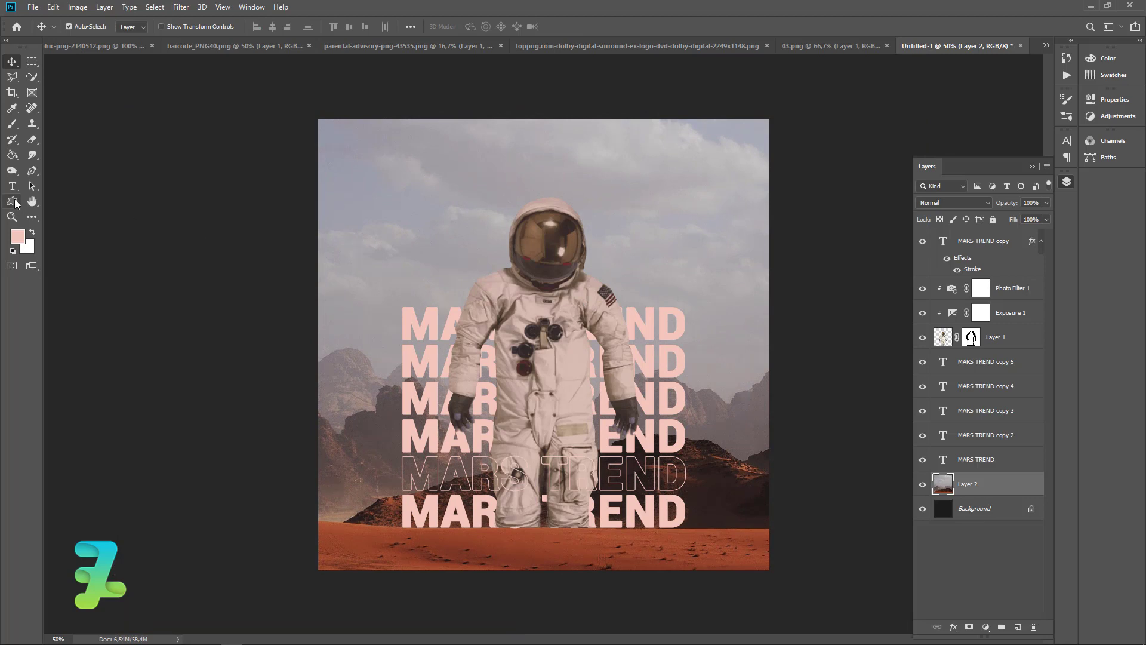
Draw a pink circle about 352 px in diameter near the astronaut's helmet, layered above the MARS TREND copy text.
right_click(18, 203)
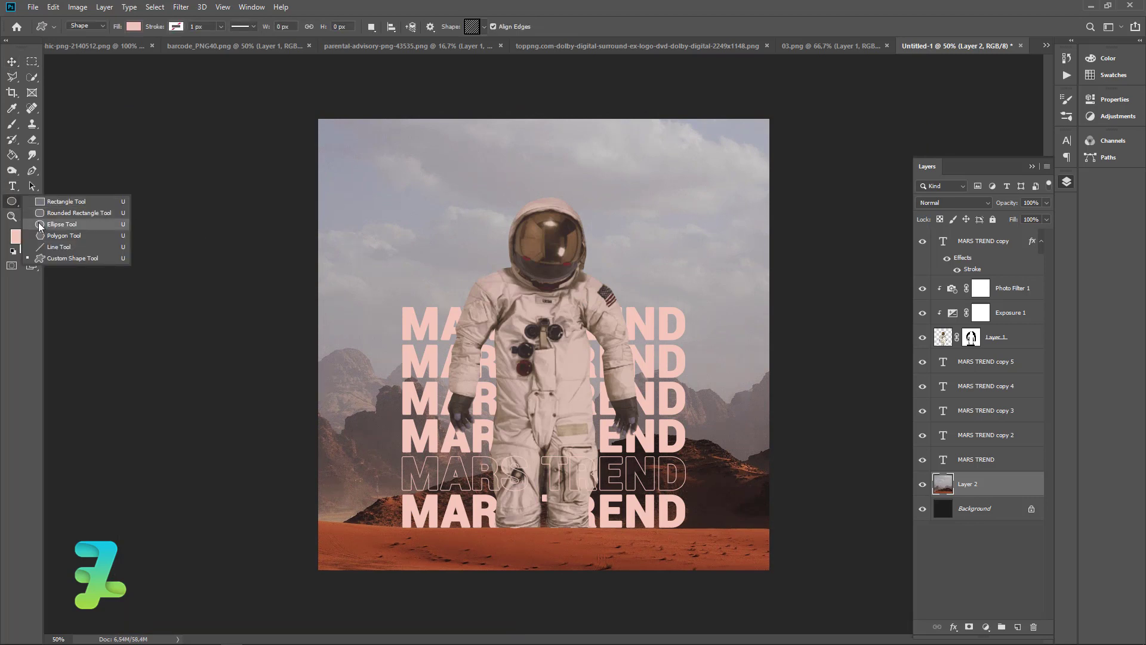
click(54, 220)
click(1011, 245)
key(shift+0)
key(shift+0)
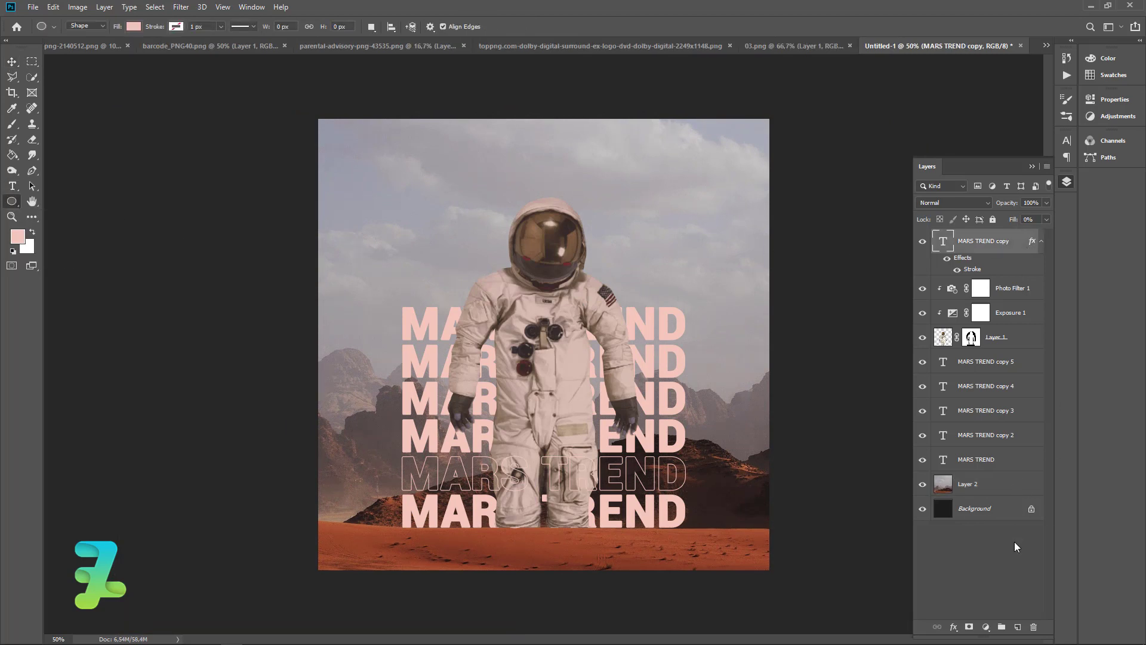
click(1018, 626)
drag(471, 175, 618, 280)
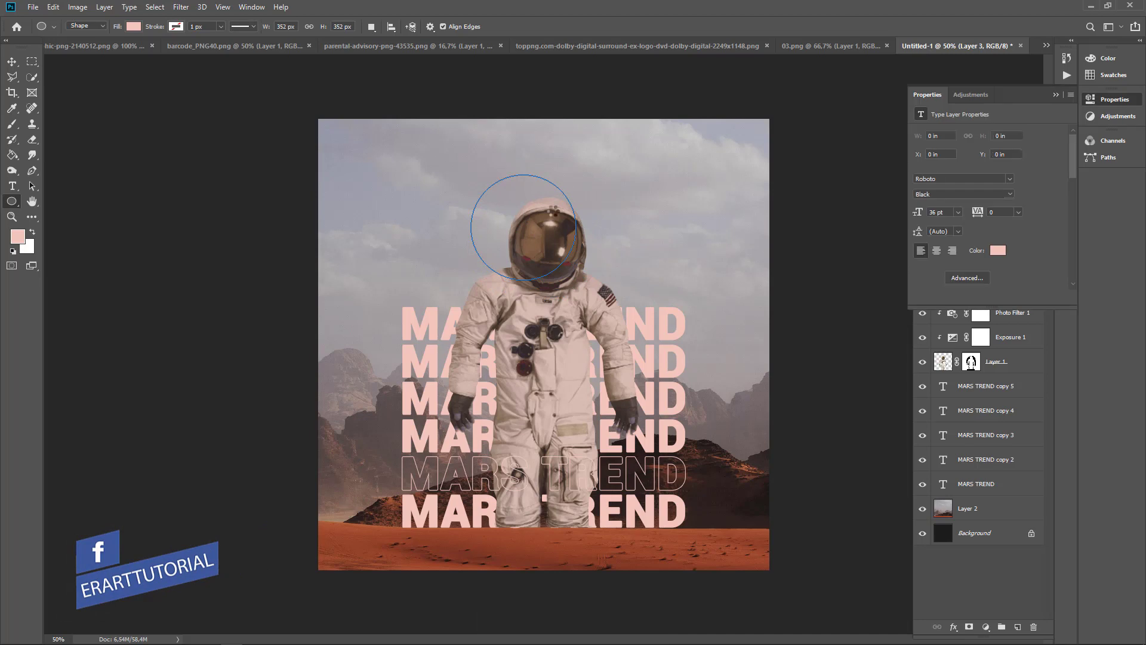
Center the pink circle horizontally on the canvas, deselect, and nudge it down over the helmet to Y 210 px.
click(12, 62)
key(ctrl+a)
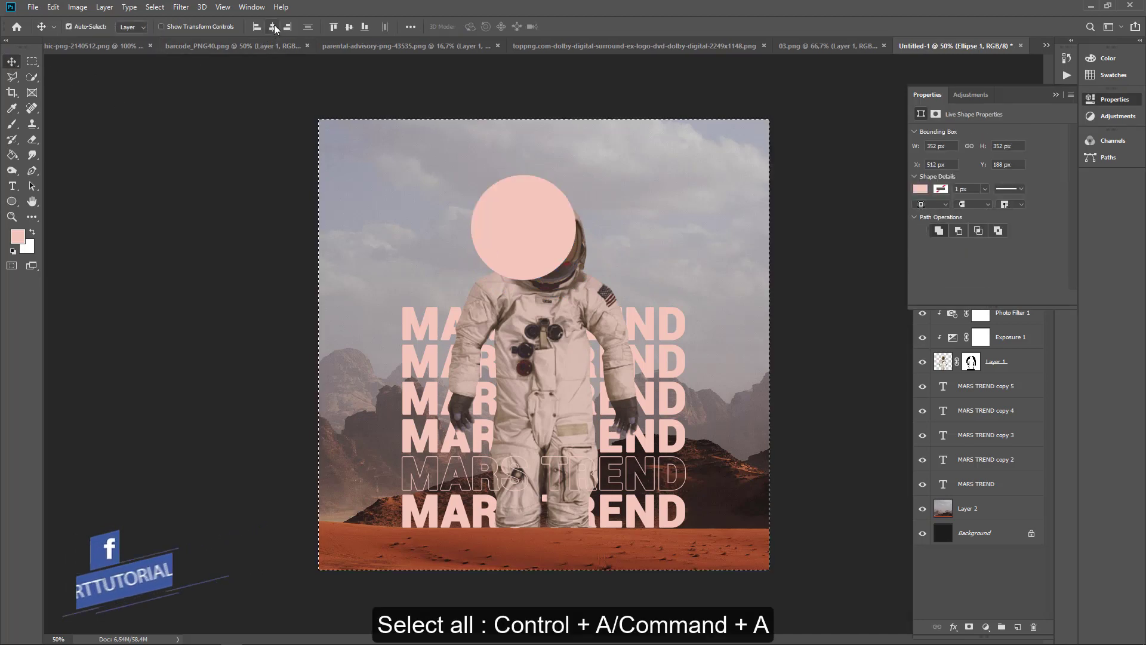
click(272, 26)
key(ctrl+d)
key(Down)
key(Down)
key(Down)
key(Down)
key(Down)
key(Down)
key(Down)
key(Down)
key(Down)
key(Down)
key(Down)
key(Down)
key(Down)
key(Down)
key(Down)
key(Down)
key(Down)
key(Down)
key(Down)
key(Down)
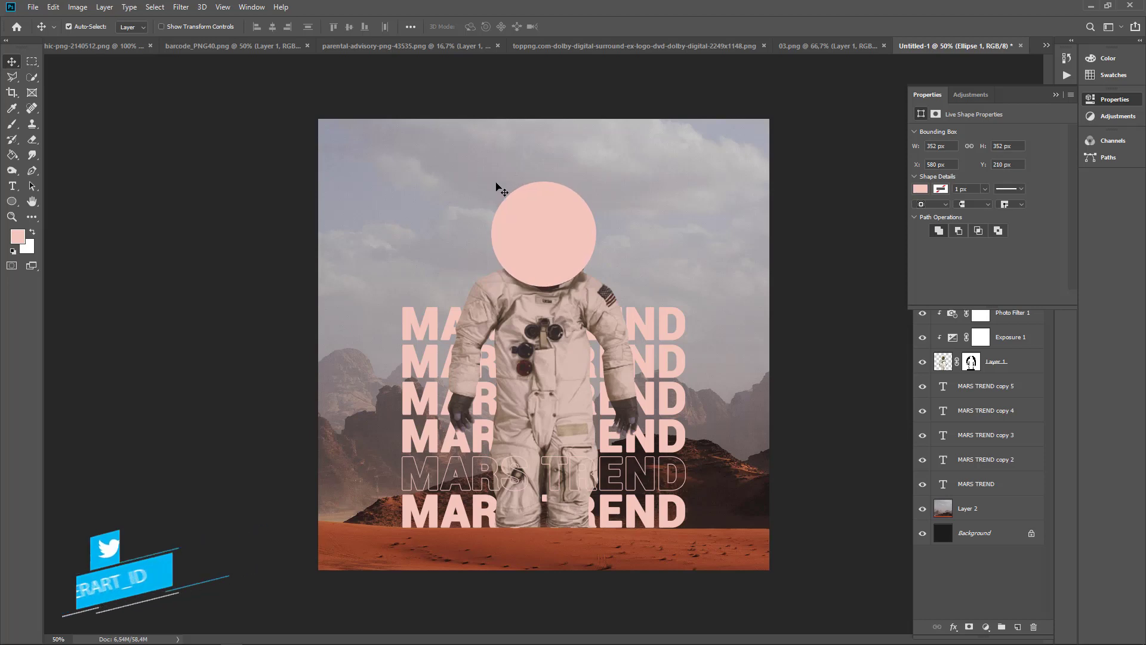
click(1055, 95)
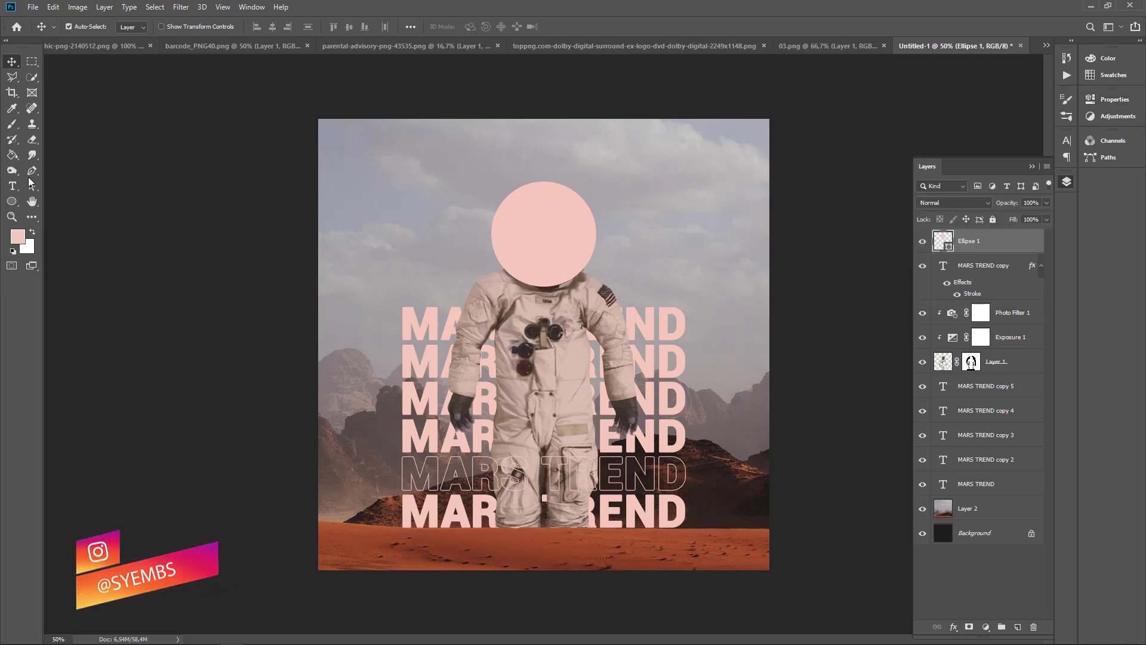
Add the text ASTRONAUTS along the outline of the pink circle.
click(12, 186)
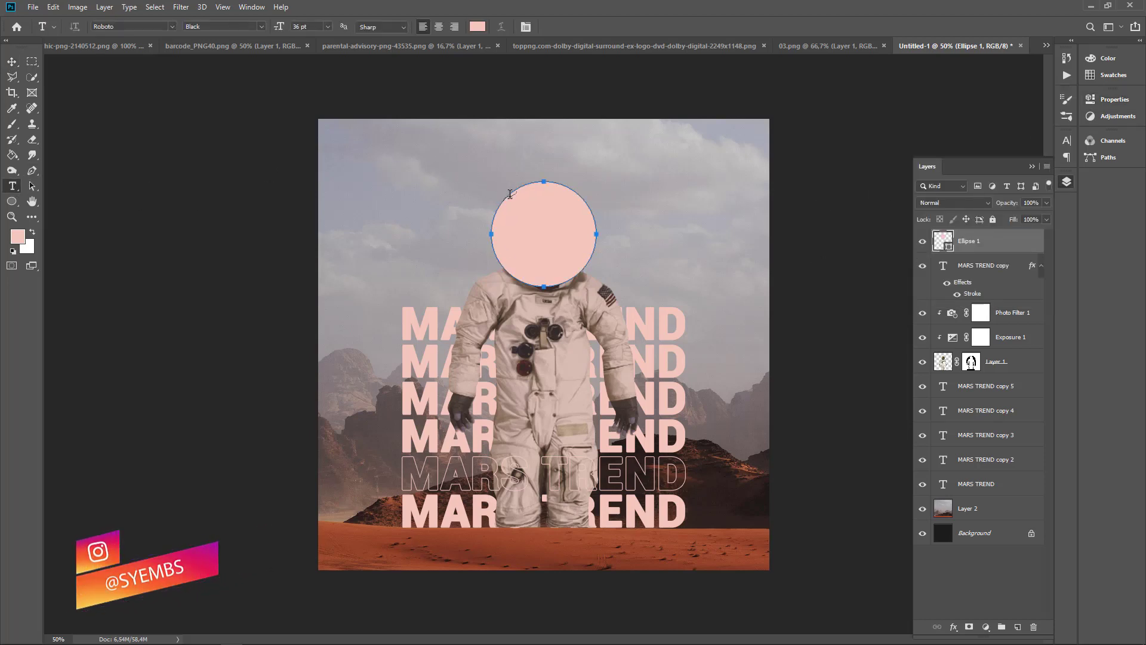
click(538, 229)
text(AS)
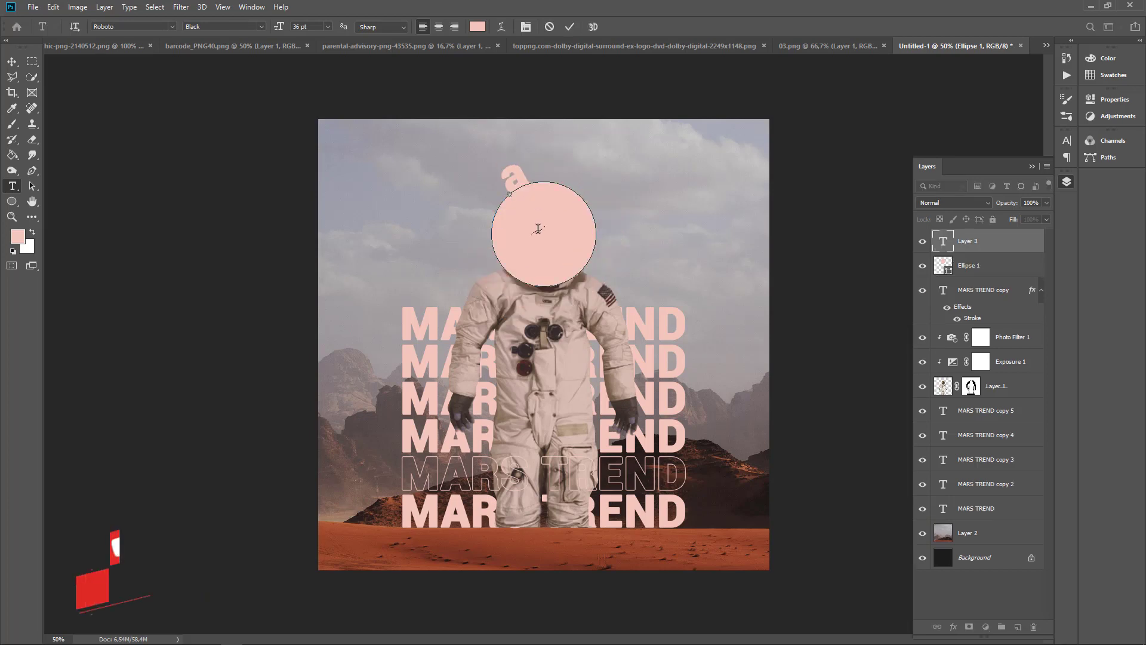
text(TR)
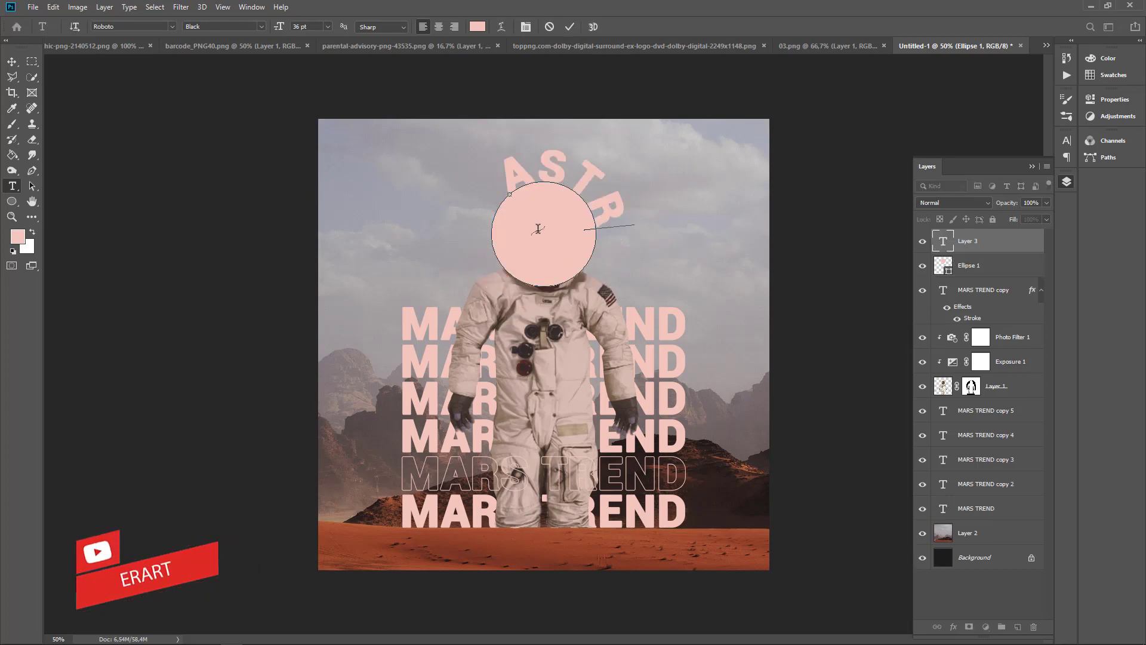
text(ONAUTS)
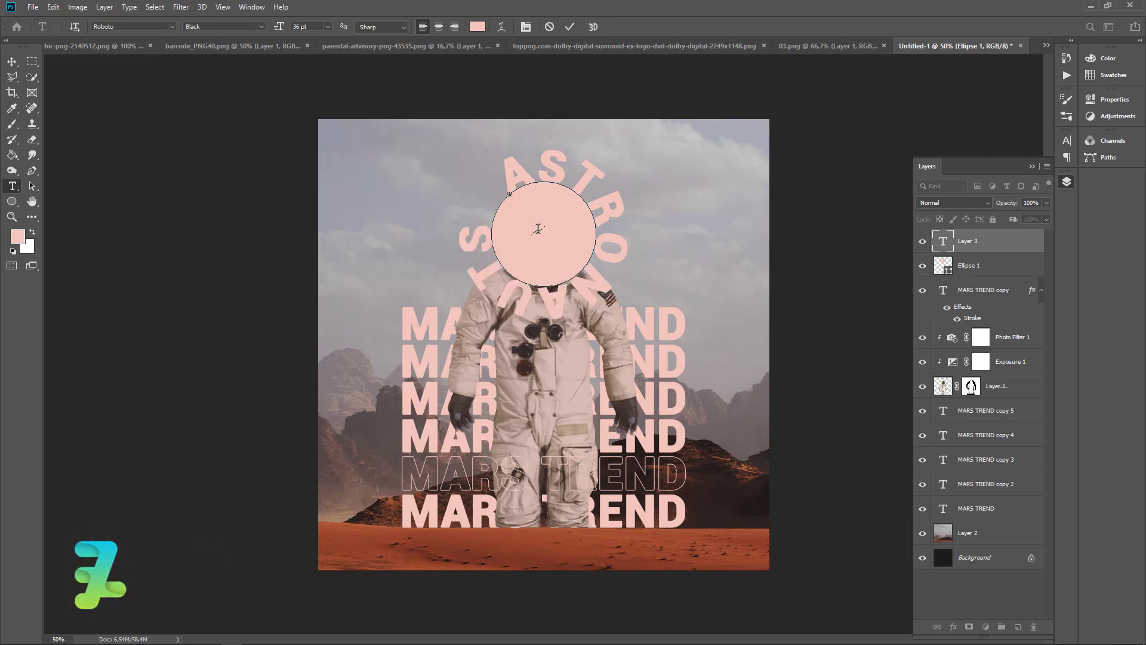
Extend the circular text to ASTRONAUTS MARS and set its font size to 26 pt.
key(ctrl+a)
click(327, 26)
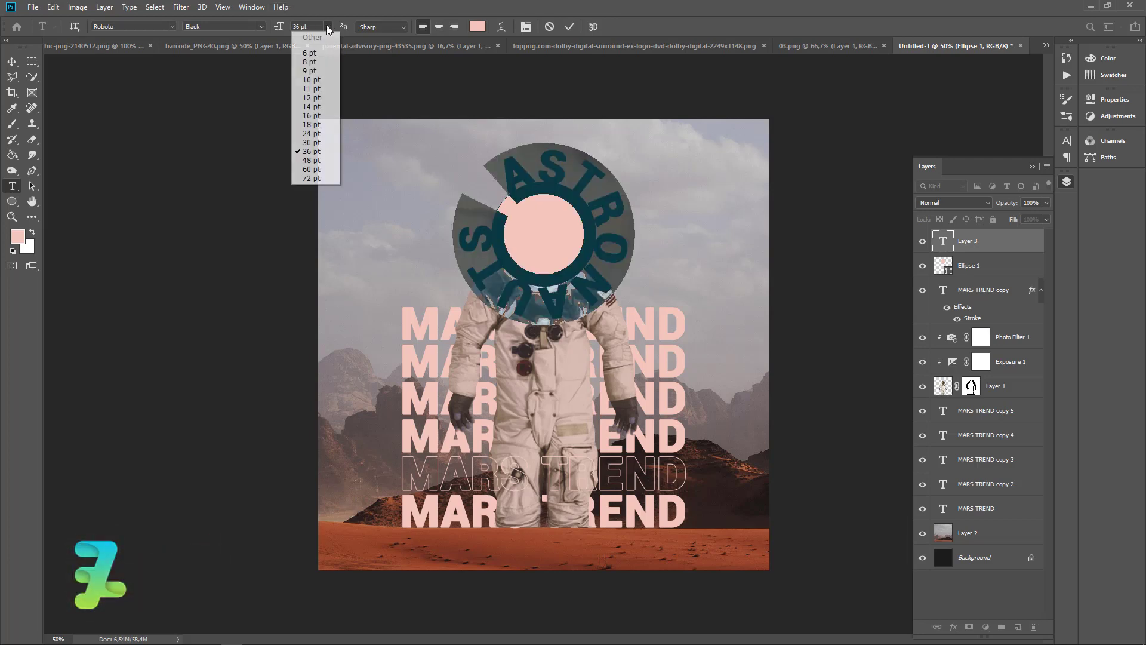
click(311, 133)
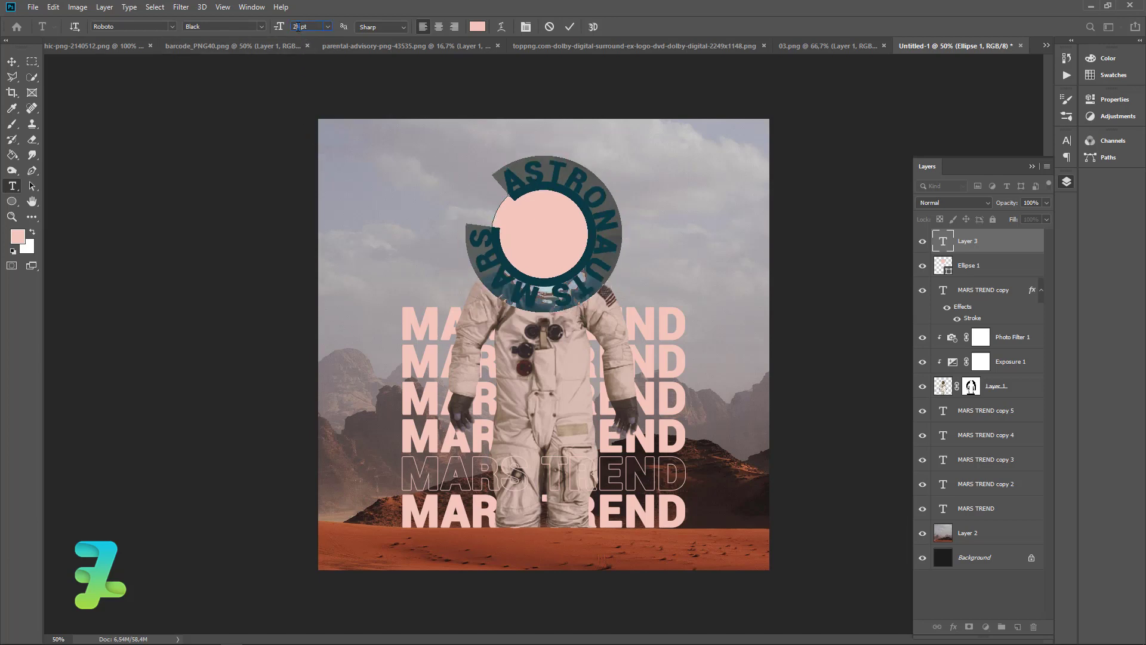
text(26)
key(Return)
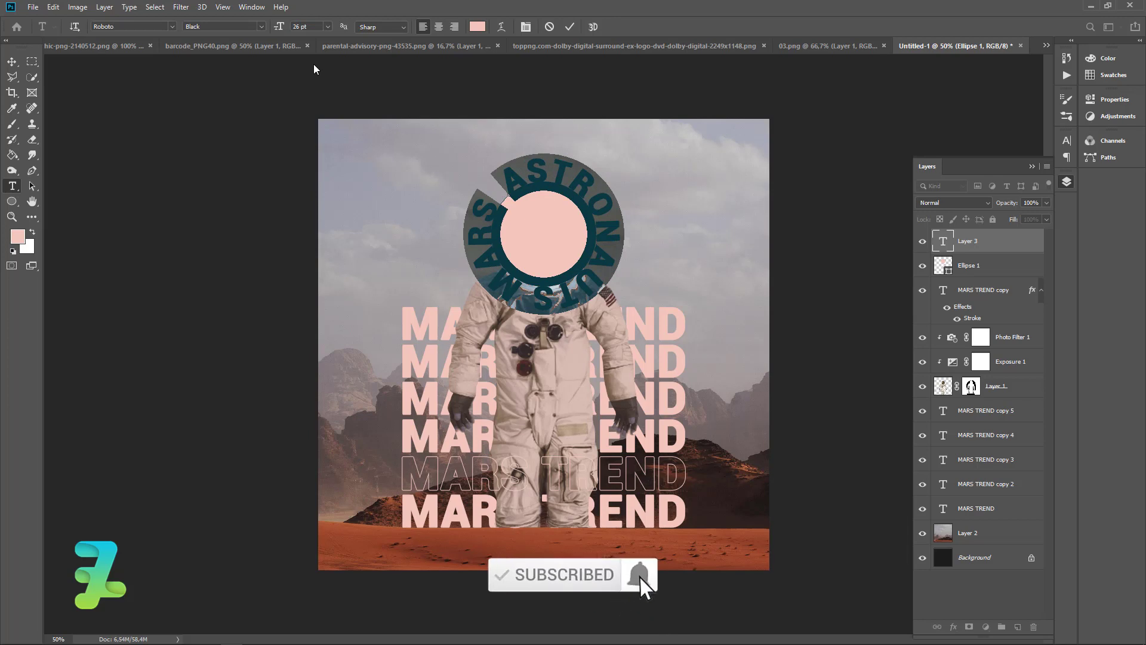
Retype MARS at the end of the circular text, set the whole text to 27 pt, and commit it.
click(499, 204)
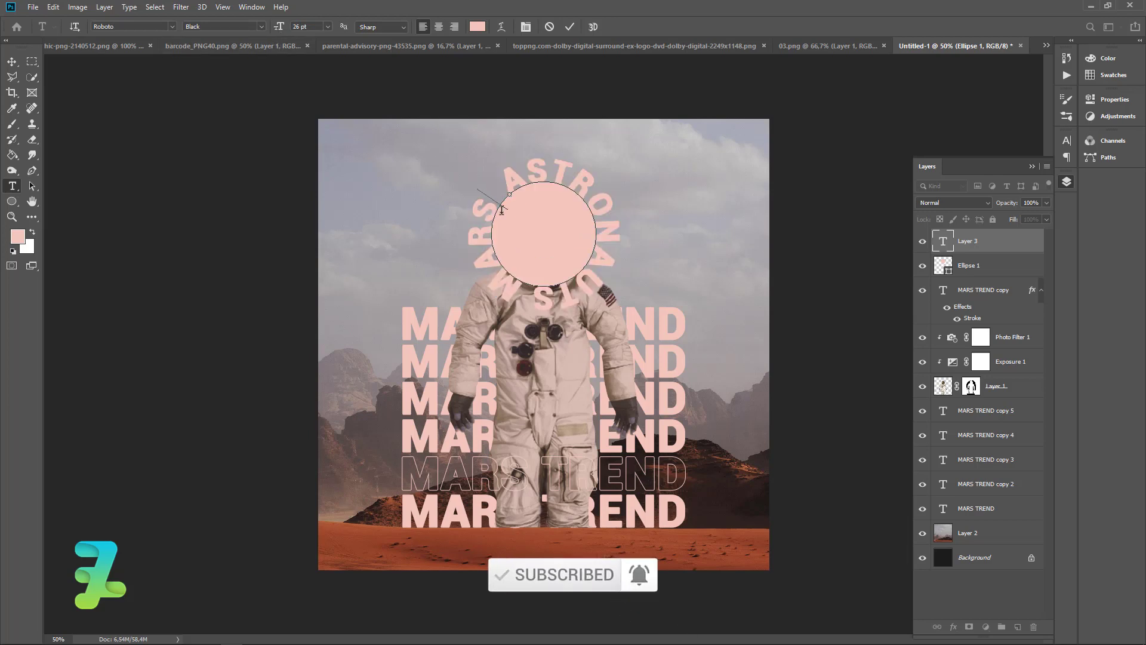
key(BackSpace)
key(BackSpace)
key(BackSpace)
key(BackSpace)
key(BackSpace)
text(MARS)
key(ctrl+a)
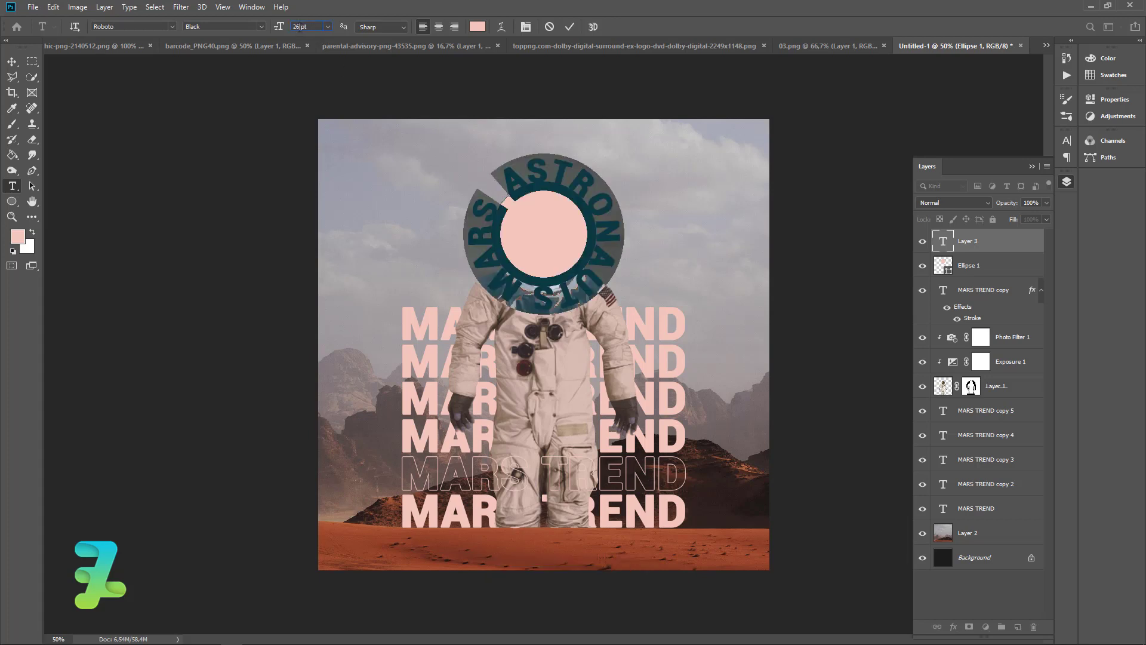
text(27)
click(12, 61)
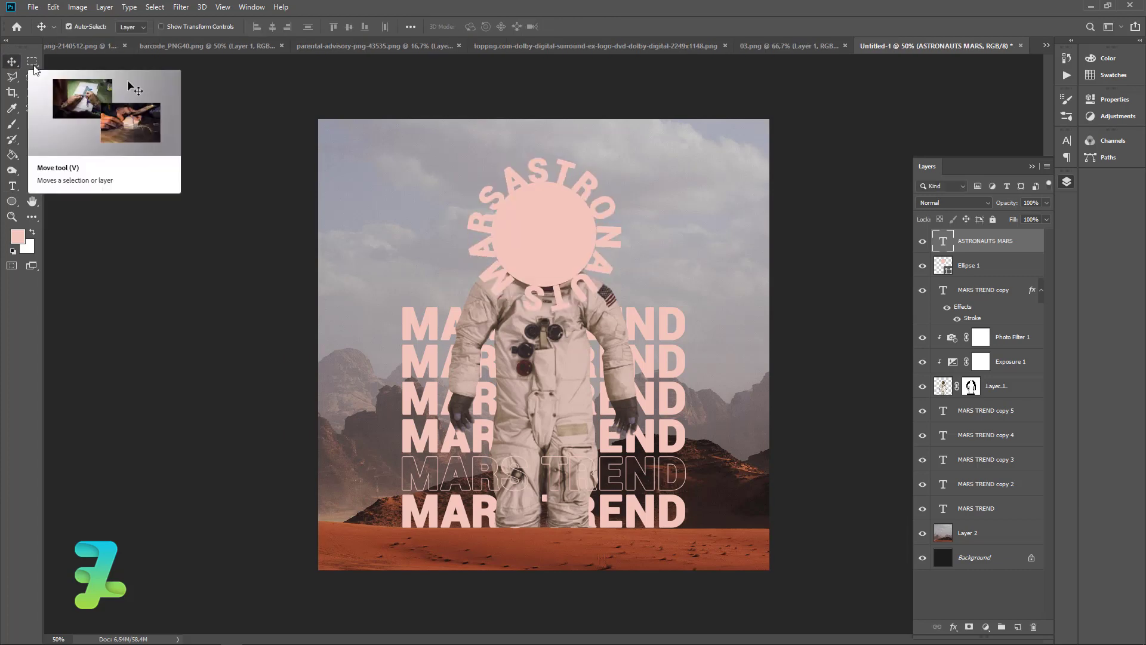
Hide the Ellipse 1 circle layer and delete it, keeping the circular text.
click(925, 266)
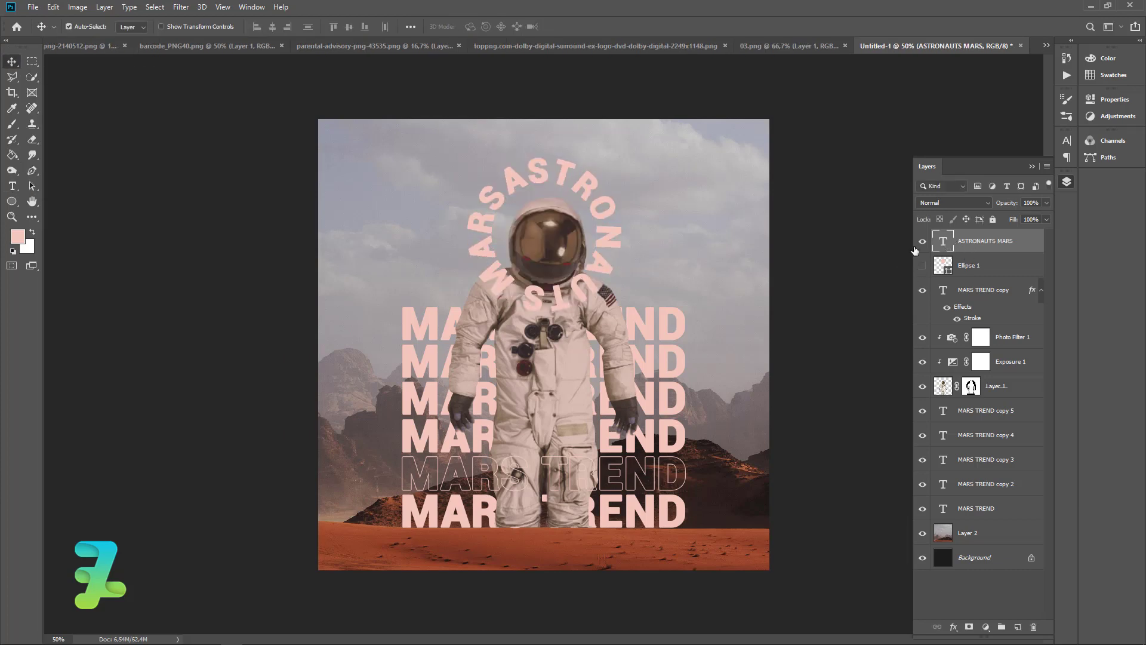
click(943, 265)
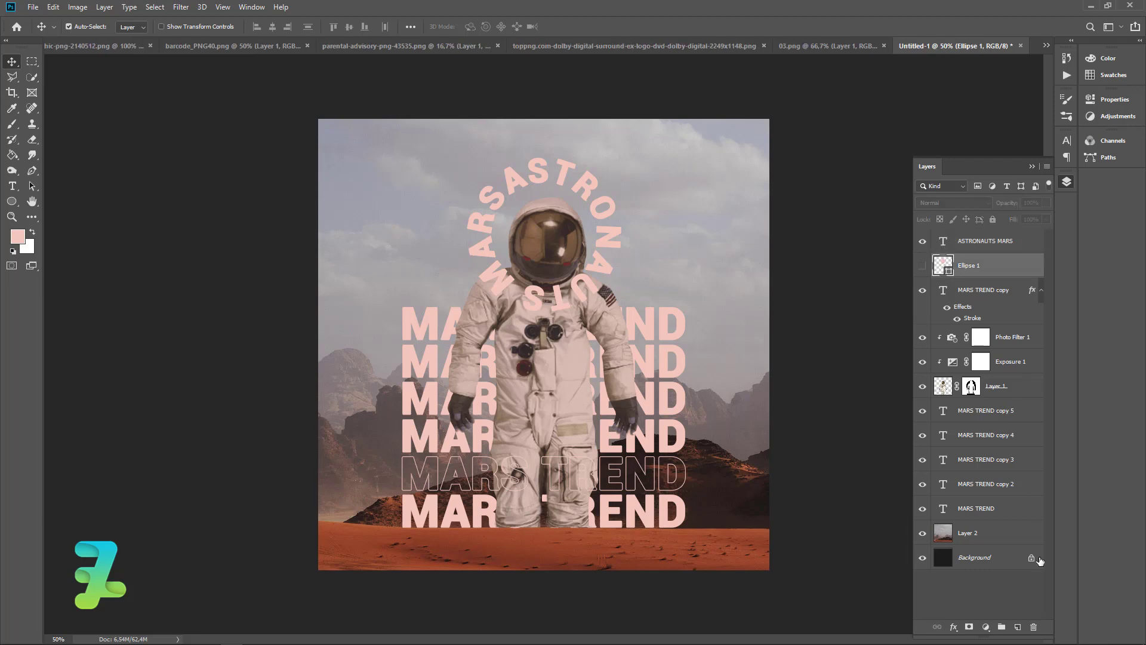
click(1034, 626)
Reposition the ASTRONAUTS MARS text ring slightly so that it sits centered around the astronaut's helmet.
click(517, 245)
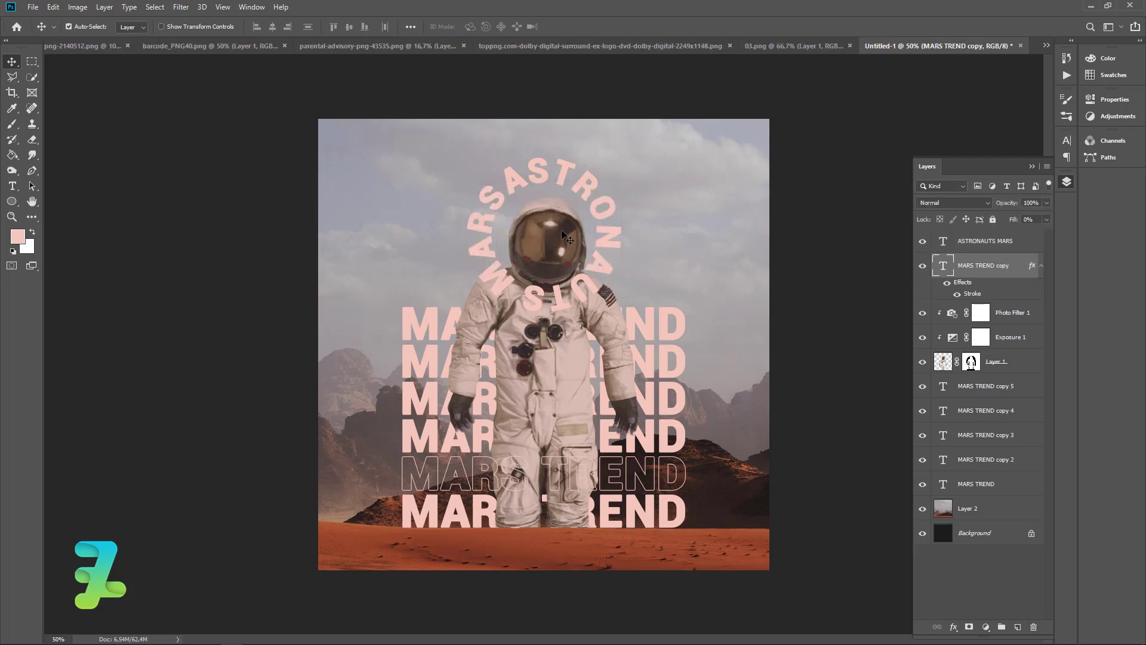
drag(599, 215, 610, 226)
key(ctrl+z)
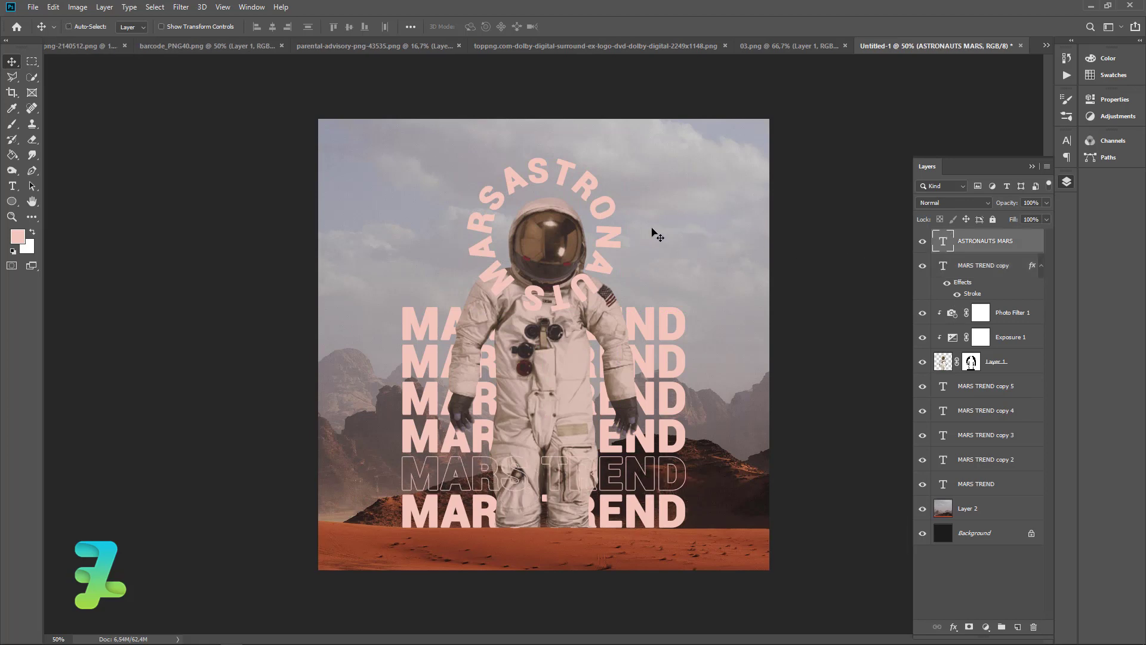
drag(652, 232, 635, 226)
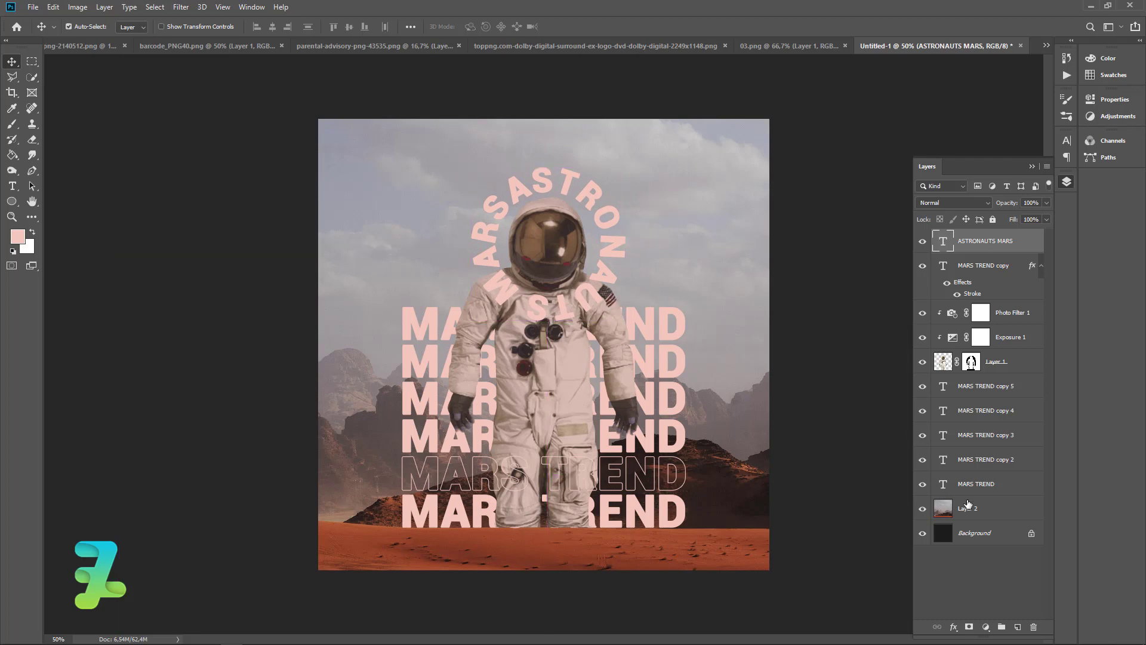
Clip a Brightness/Contrast adjustment to the desert photo layer with brightness -36 and contrast 44.
click(989, 513)
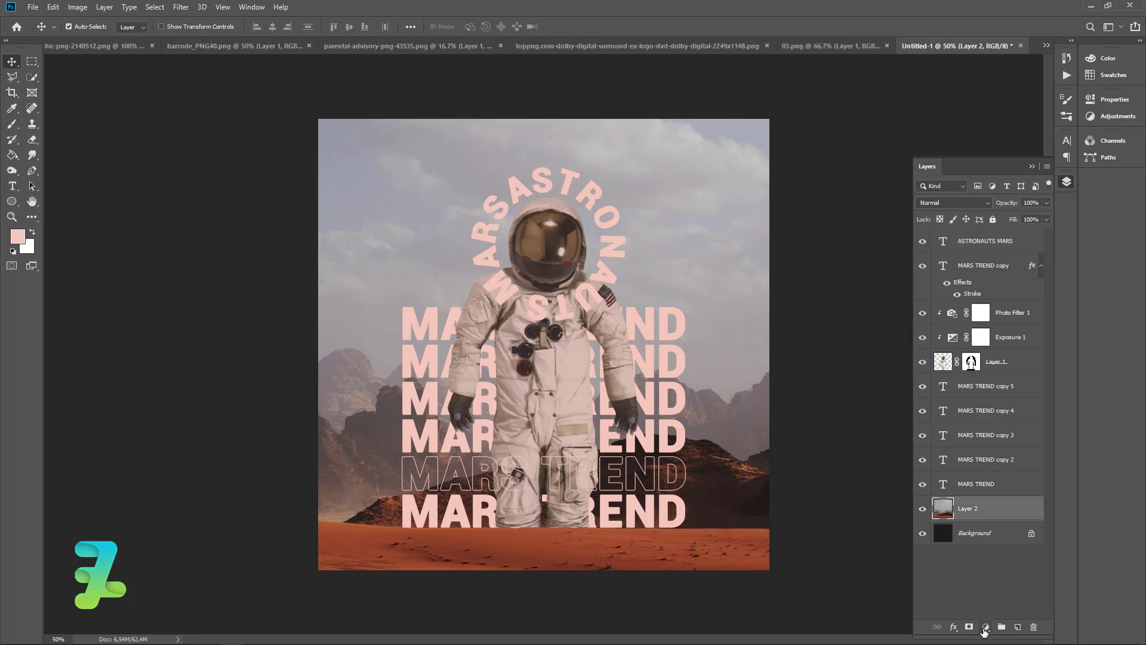
click(985, 628)
click(1008, 458)
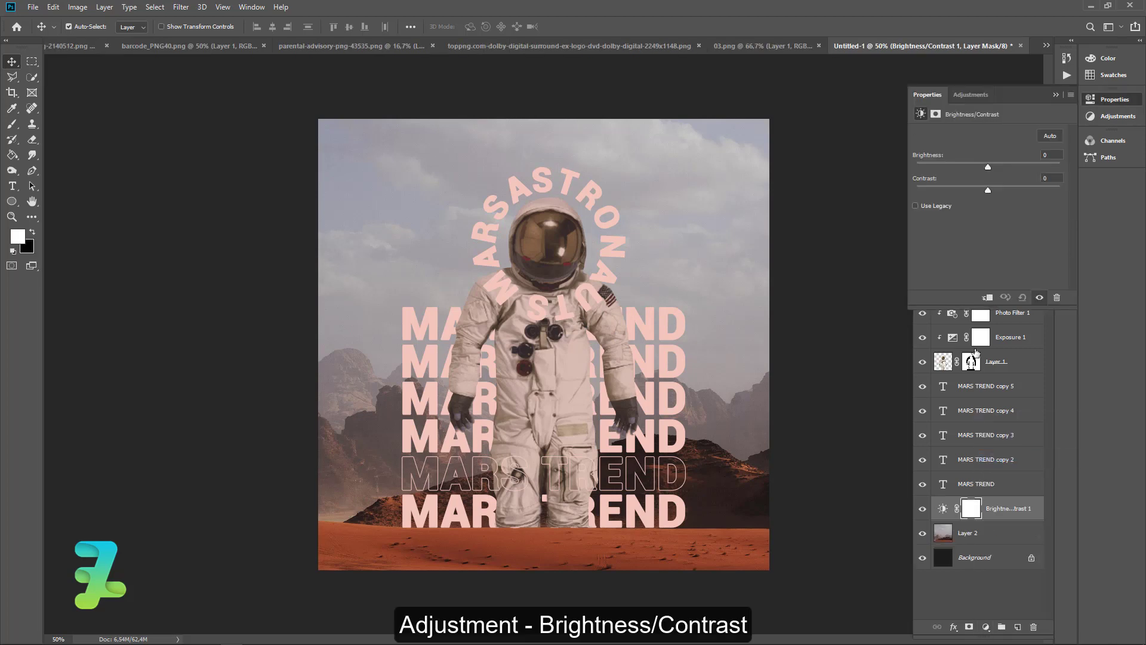
click(988, 298)
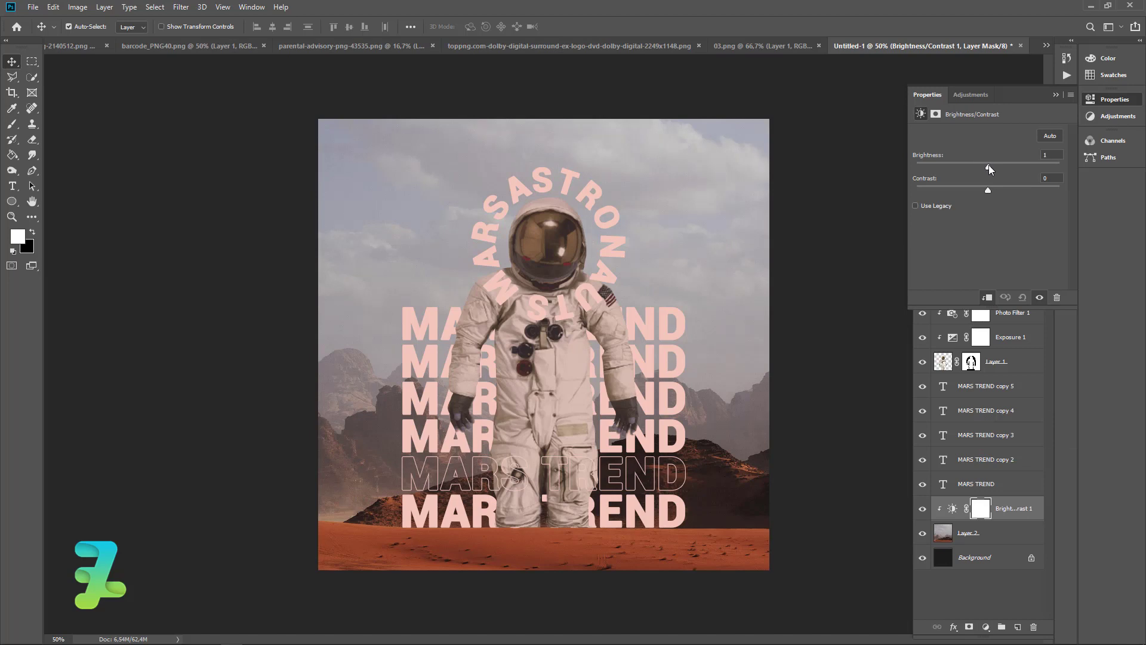
drag(989, 165, 971, 170)
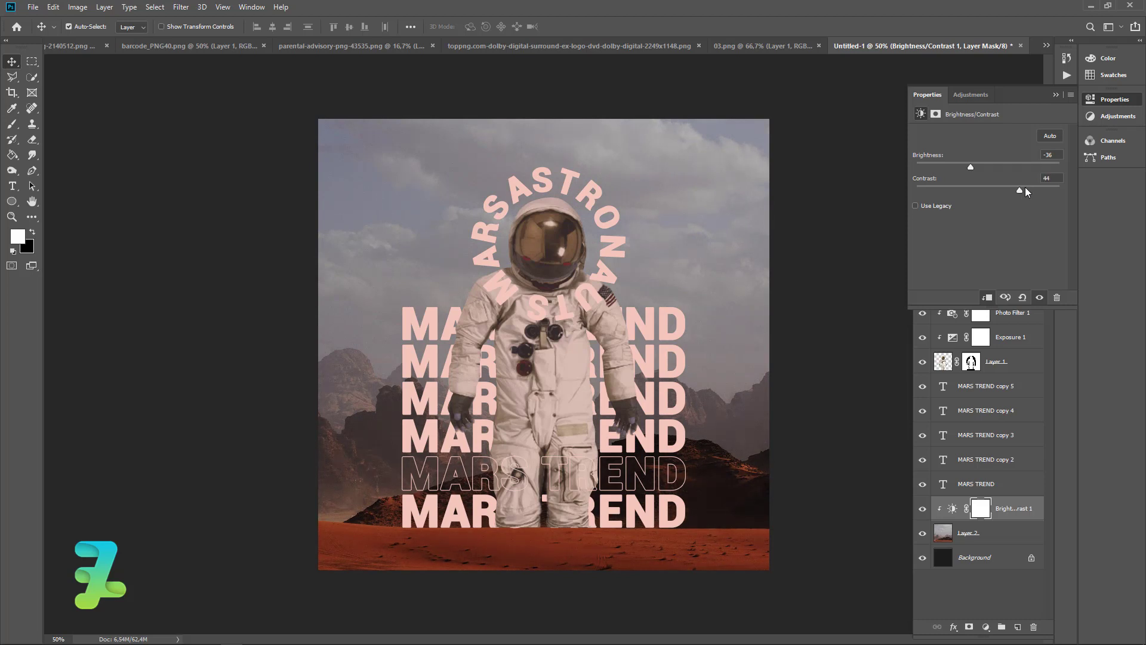
click(1056, 93)
Float parental-advisory-png-43535.png in its own window, with the poster document shown behind it.
click(725, 47)
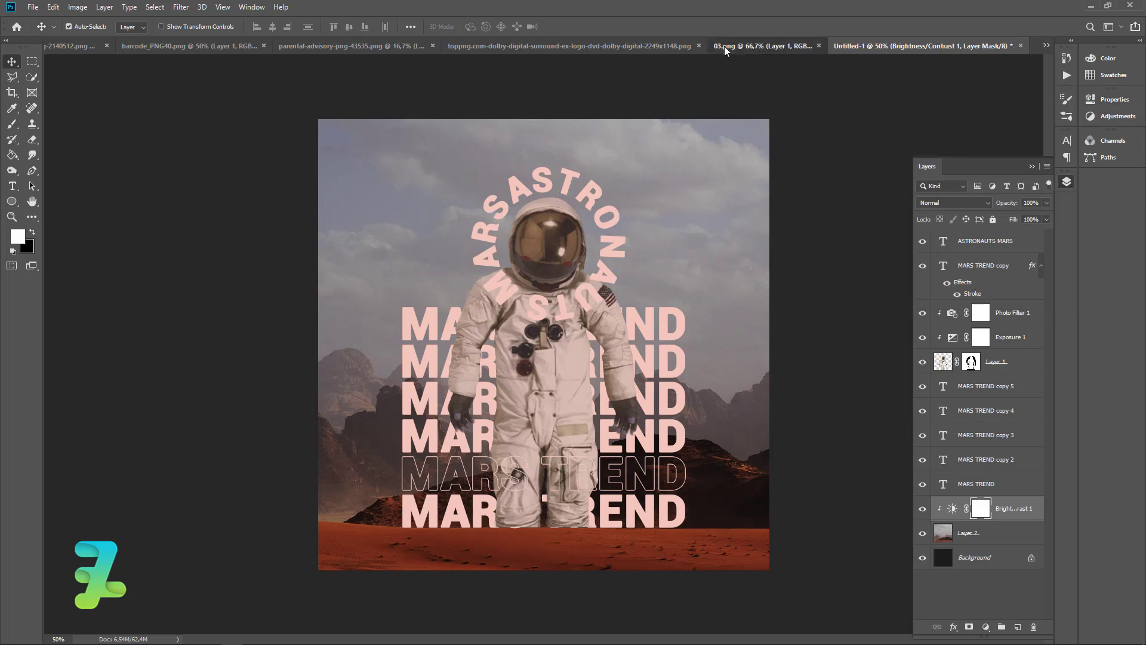
click(471, 48)
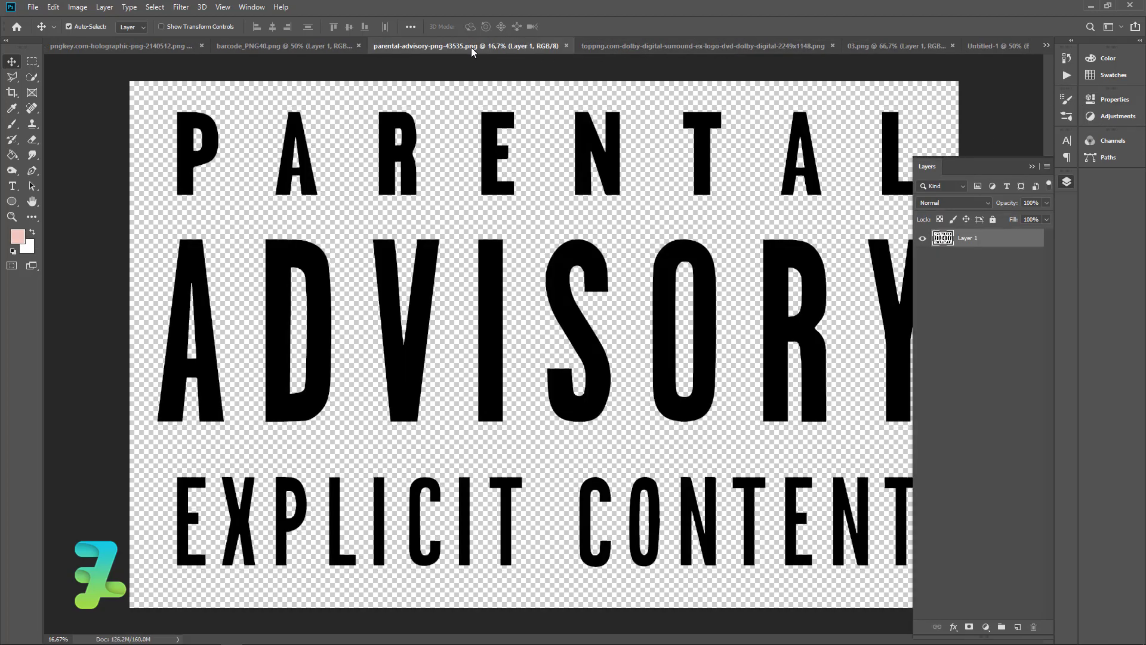
right_click(471, 48)
click(515, 94)
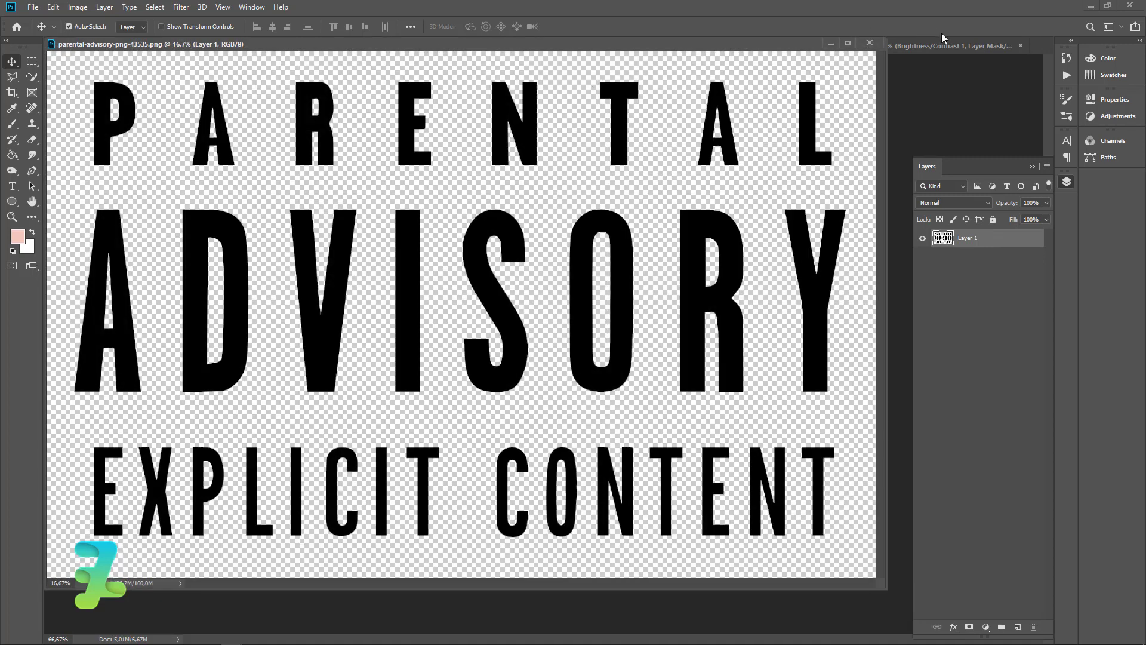
drag(735, 47, 741, 130)
click(840, 47)
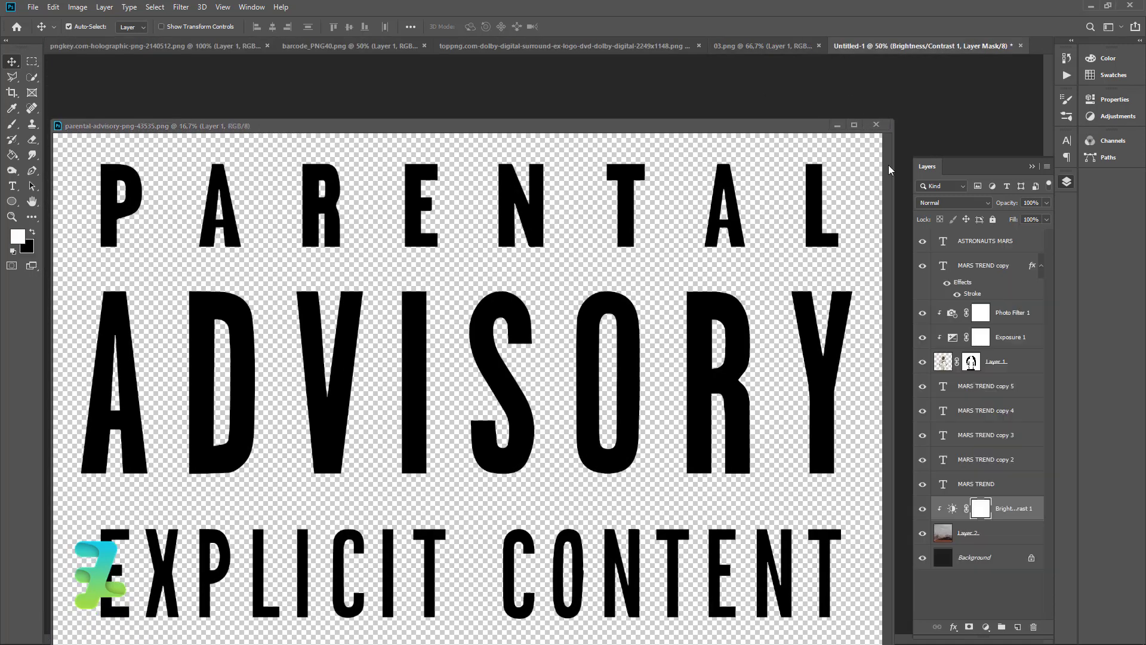
click(675, 128)
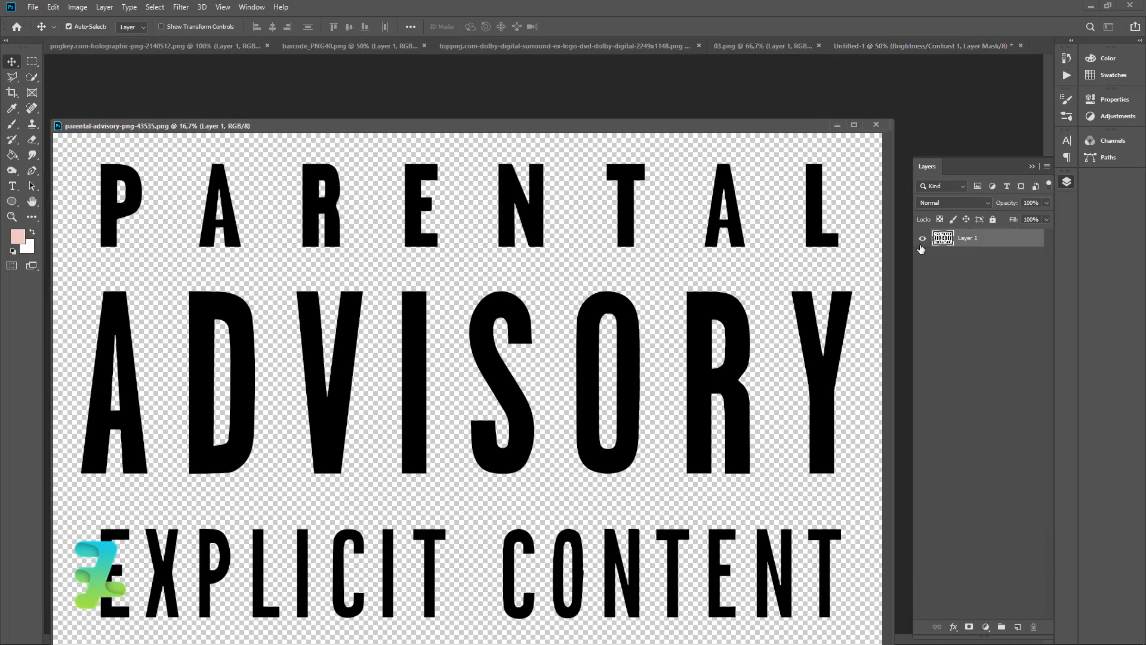
Copy the parental advisory artwork into the poster, close its source, and place the new layer above ASTRONAUTS MARS.
drag(769, 131, 835, 332)
drag(936, 237, 805, 329)
click(818, 396)
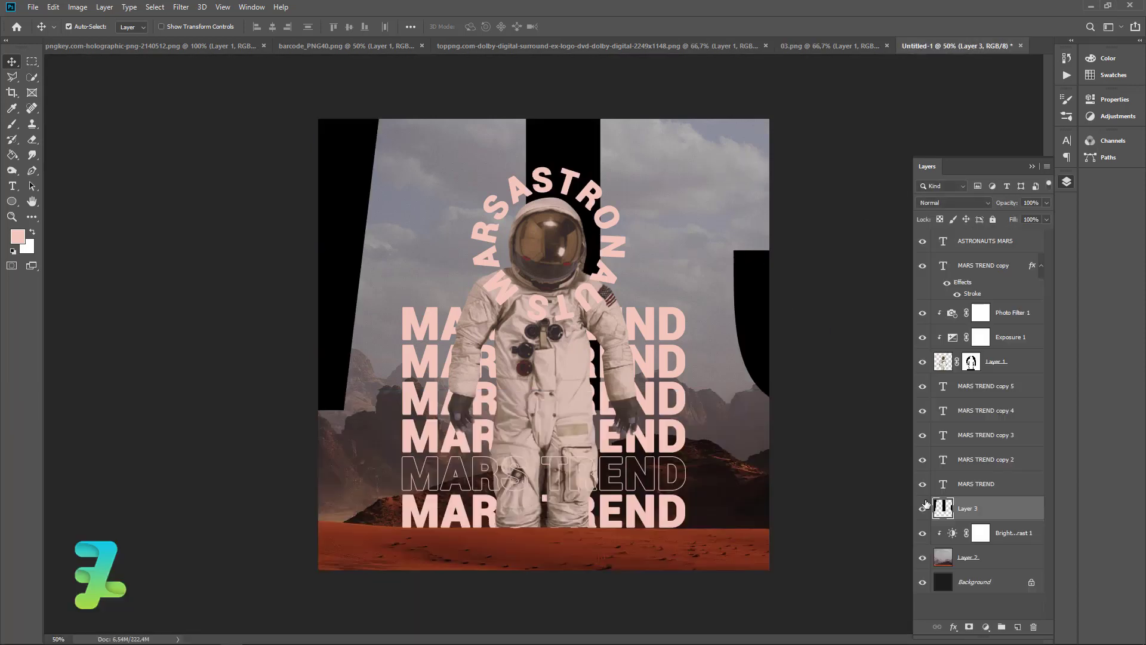
drag(926, 507, 932, 236)
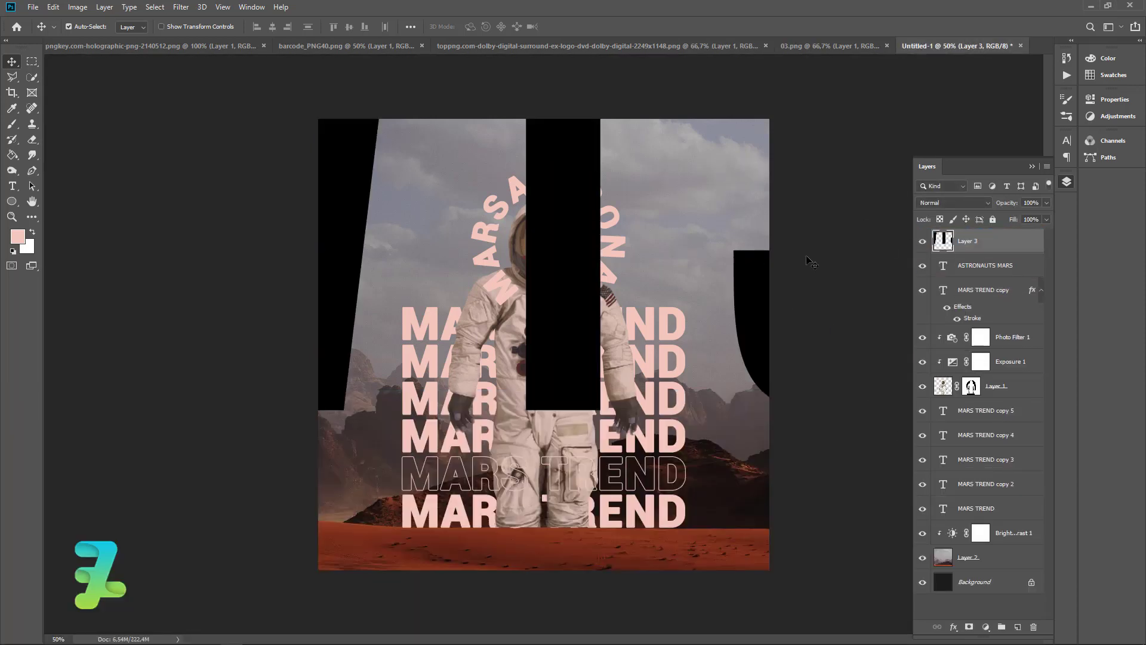
Scale the parental advisory graphic to 2.05% and place it just above the right end of the top MARS TREND line.
key(ctrl+t)
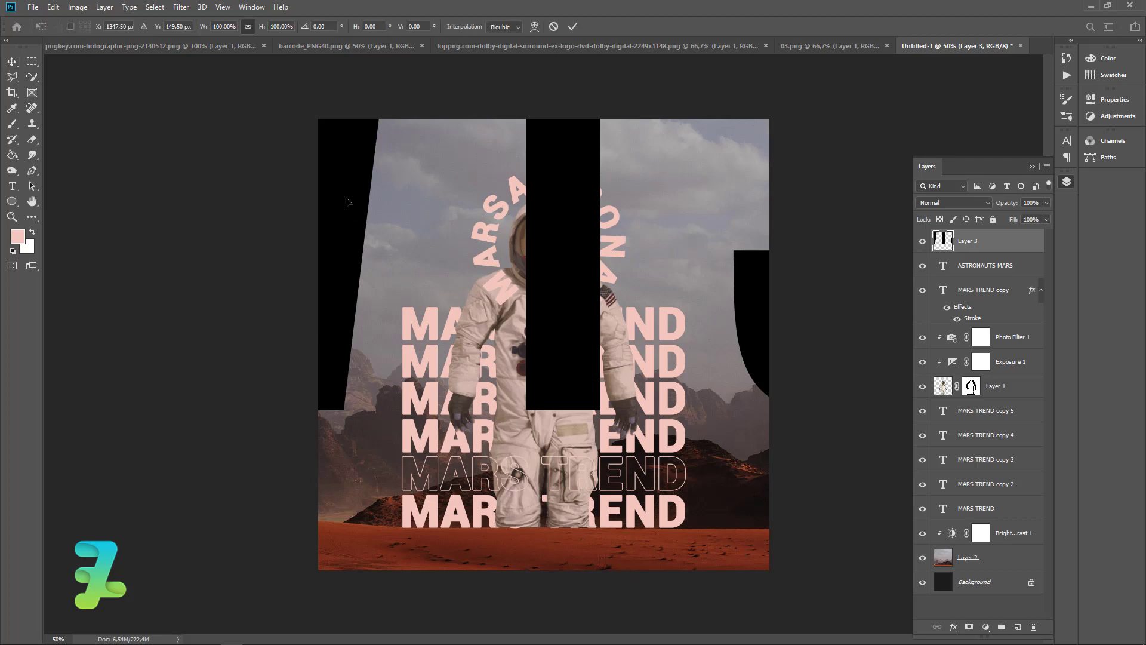
drag(347, 202, 474, 366)
drag(302, 278, 736, 273)
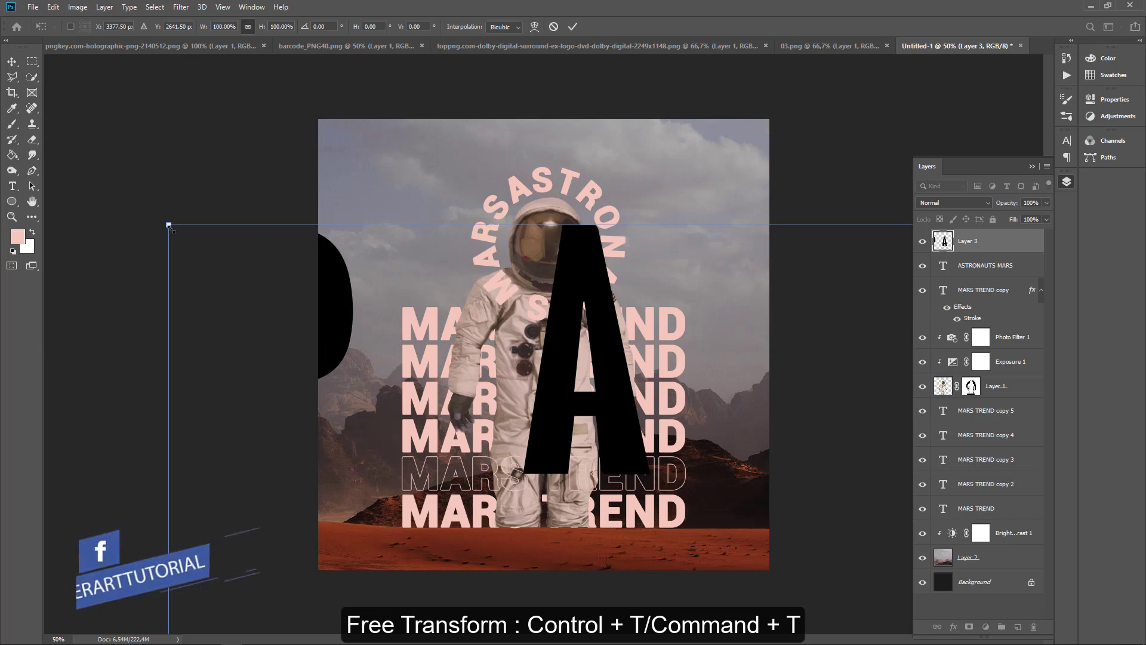
drag(169, 226, 722, 470)
drag(787, 557, 472, 206)
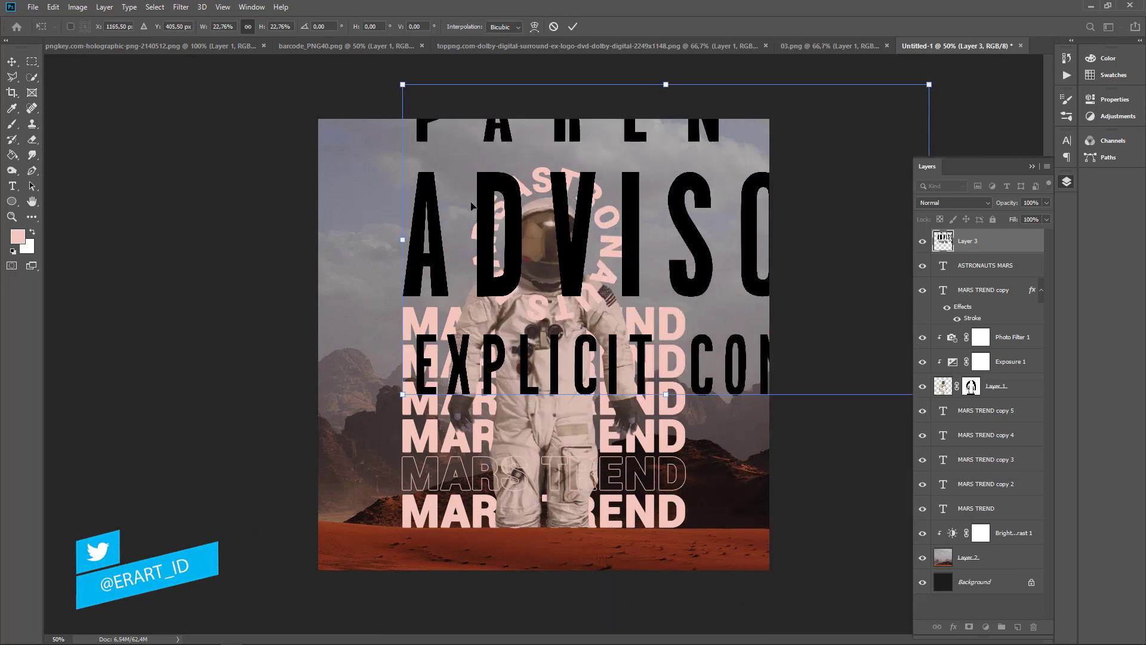
drag(395, 86, 656, 293)
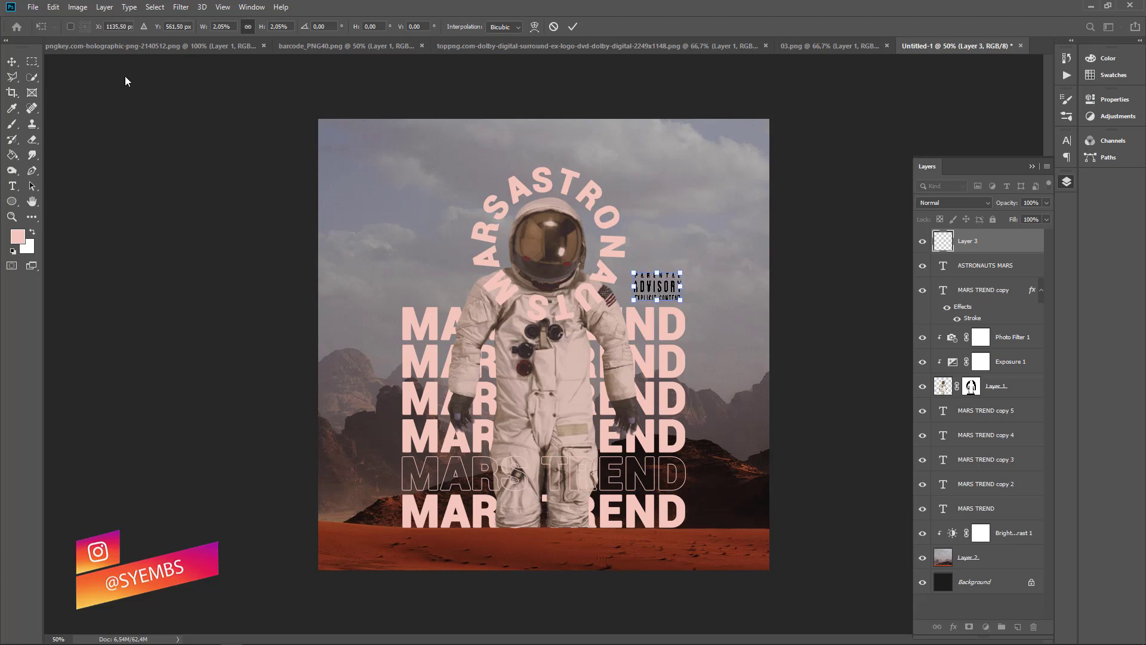
click(13, 62)
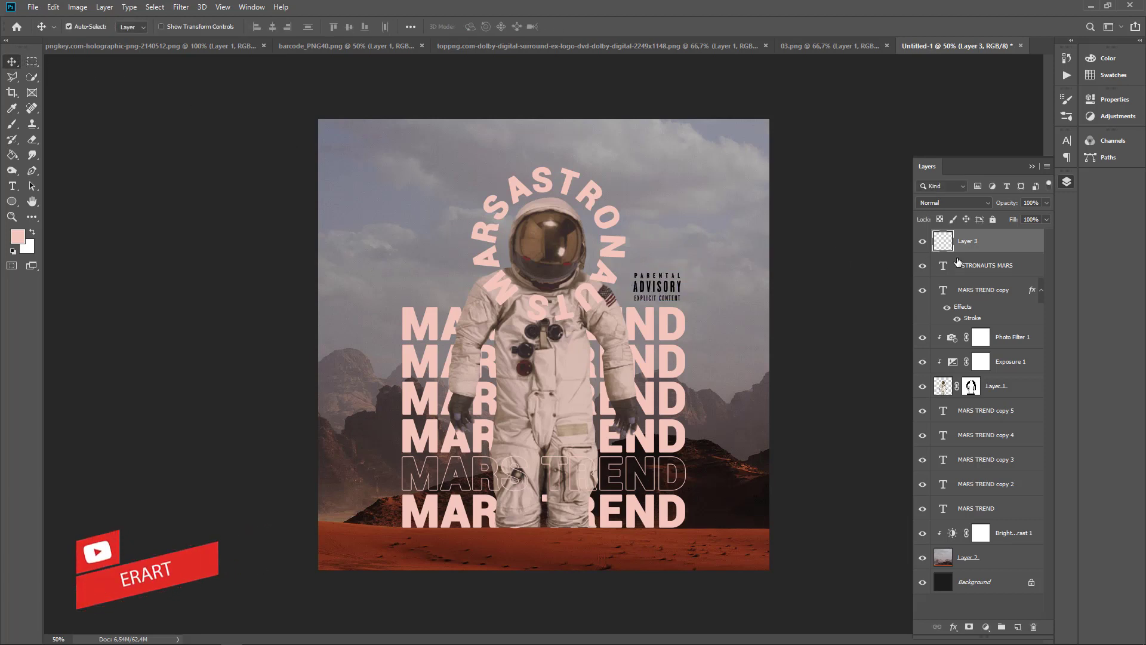
Add a Color Overlay to the parental advisory layer using the pink sampled from the MARS TREND lettering.
double_click(1009, 241)
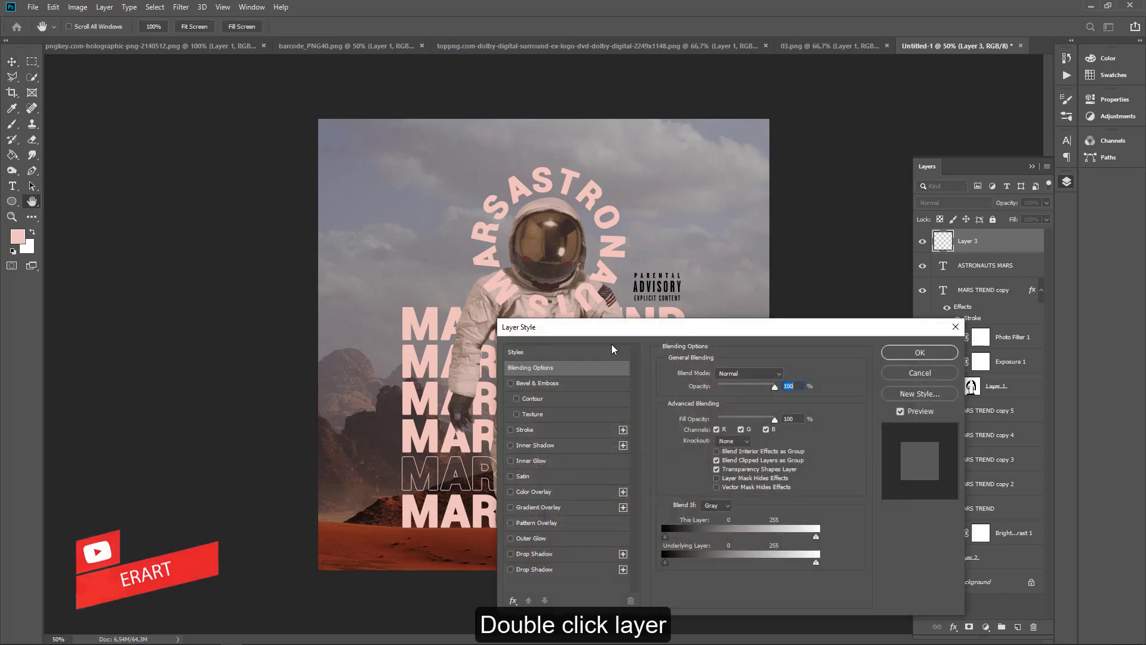
click(511, 492)
click(529, 493)
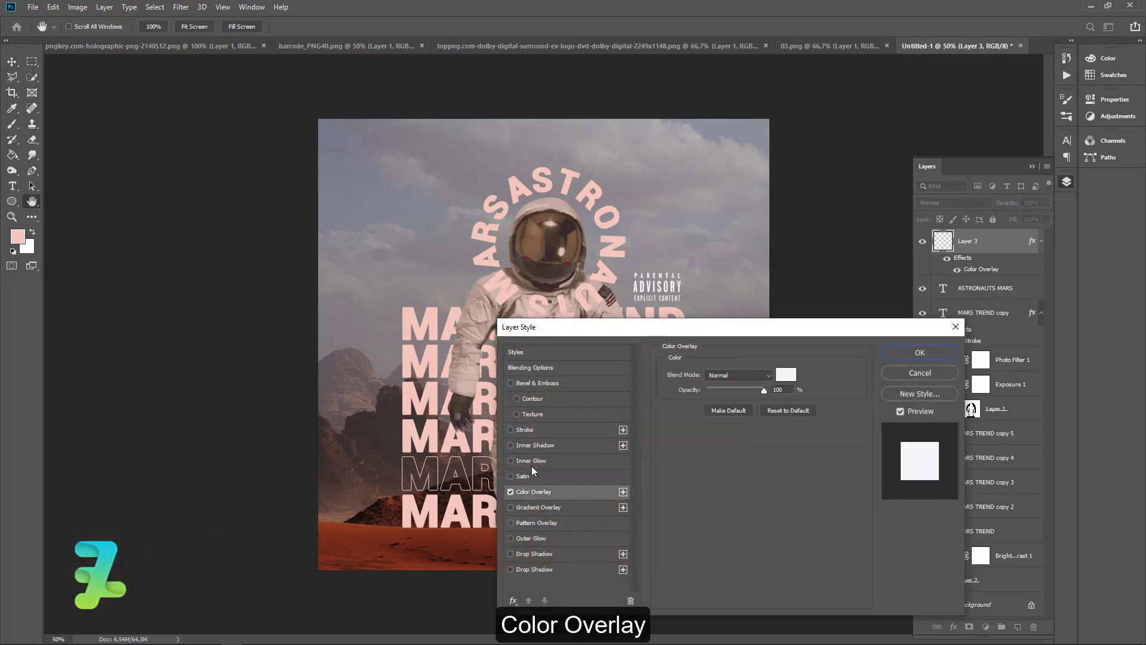
click(786, 375)
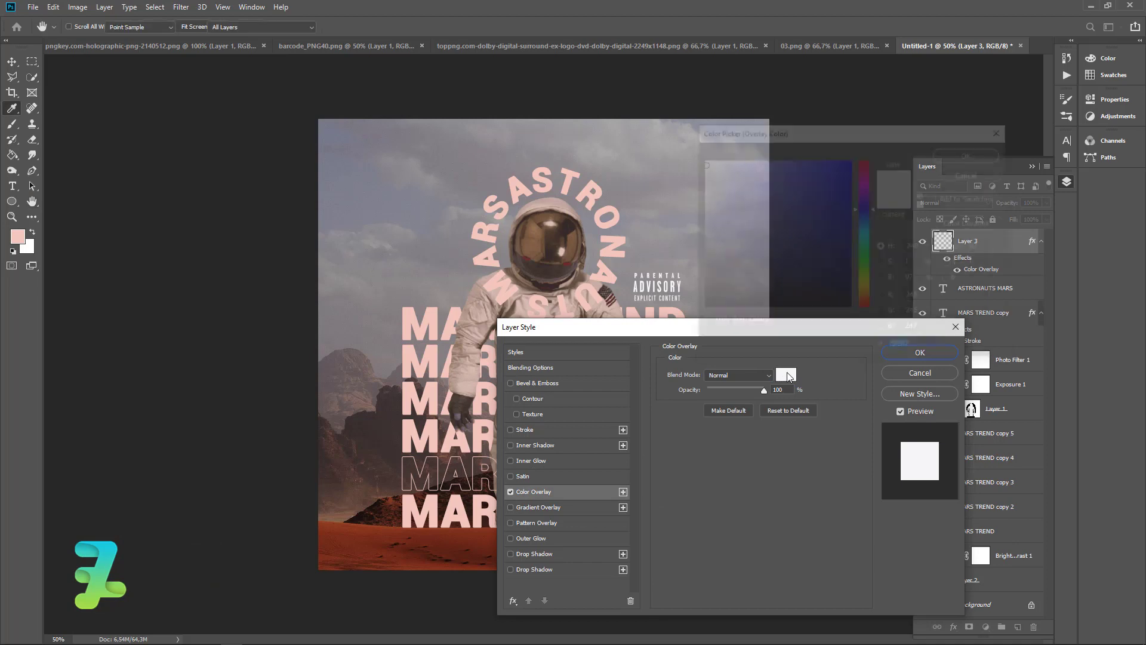
click(409, 366)
click(979, 153)
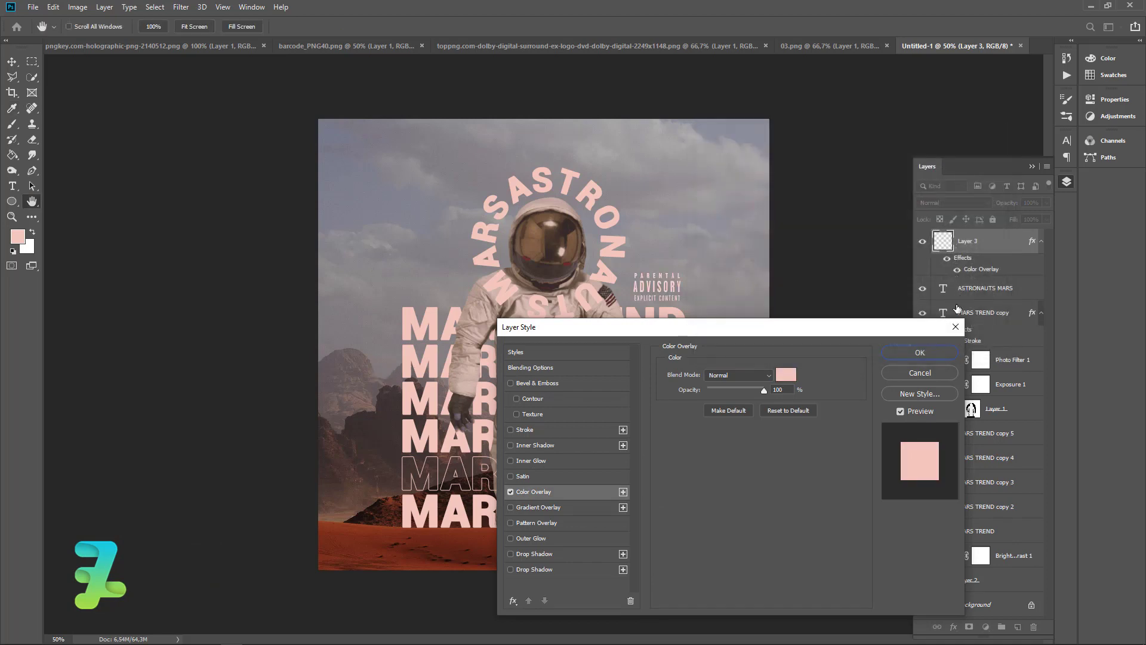
click(920, 352)
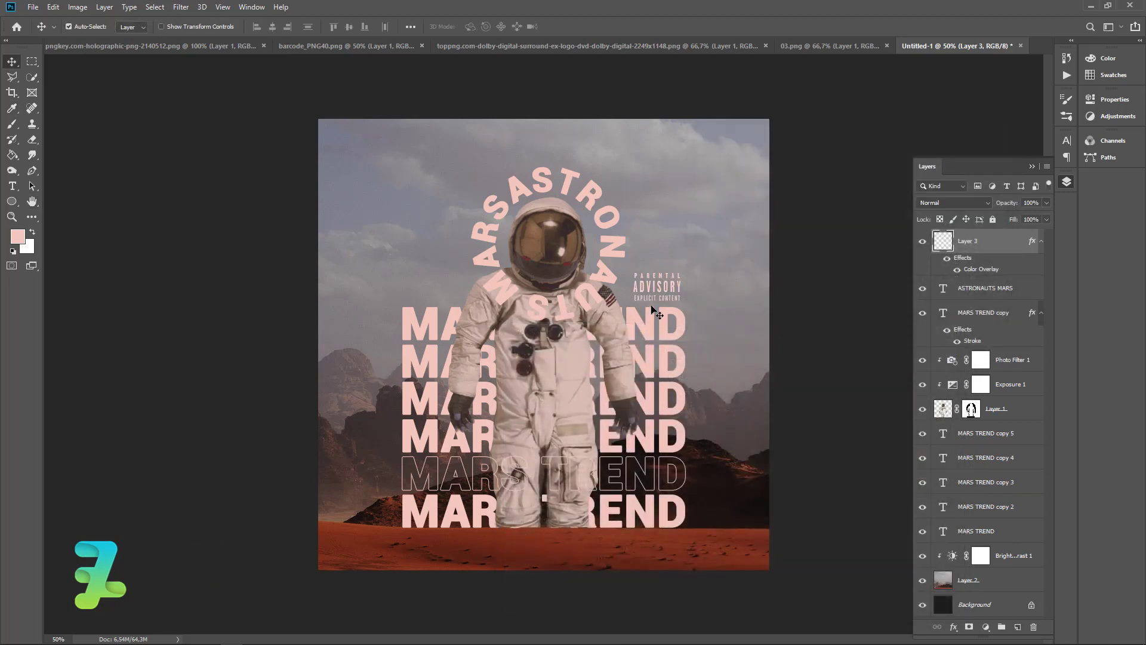
Float barcode_PNG40.png in its own window, copy the barcode into the poster, and close the source file.
click(364, 50)
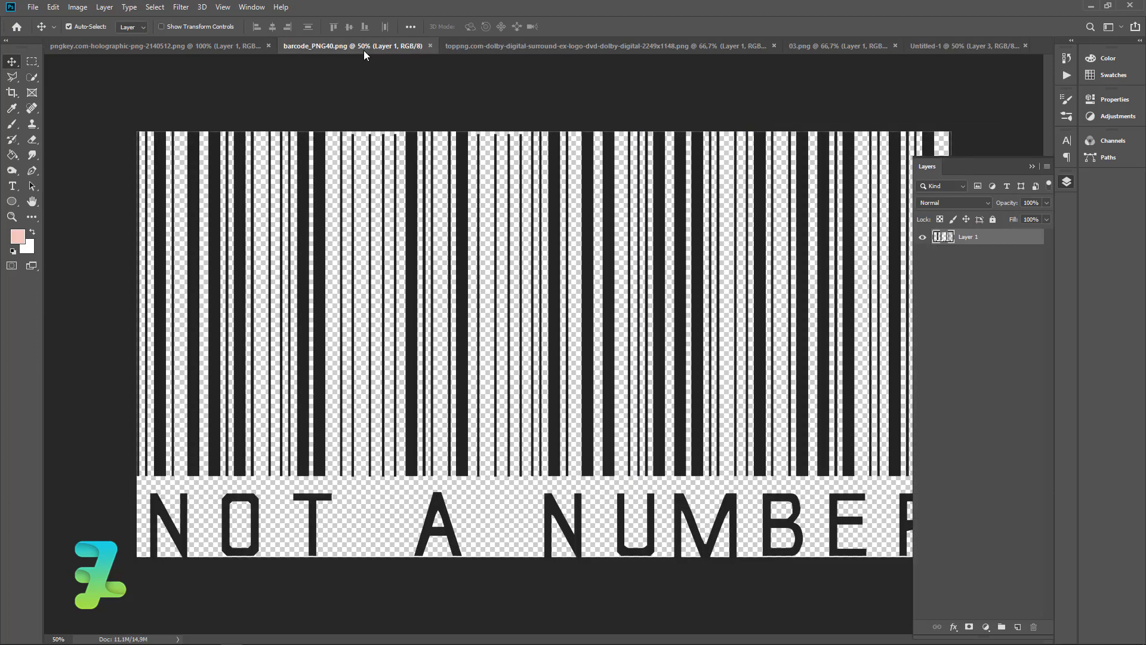
right_click(364, 50)
click(394, 96)
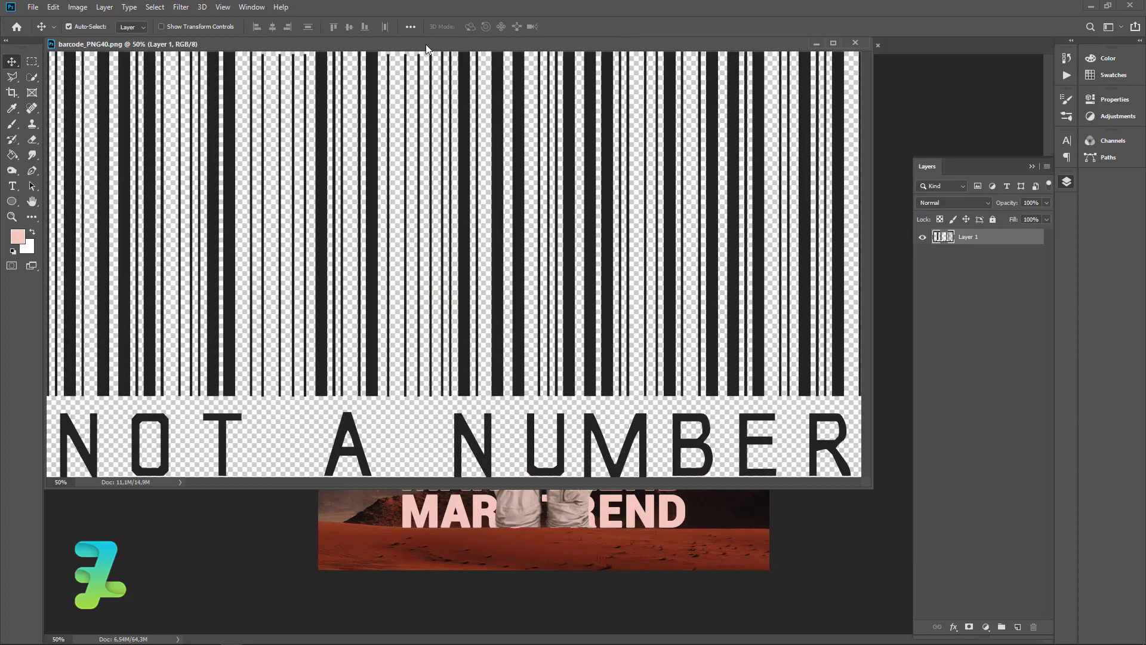
drag(425, 44, 466, 278)
drag(582, 471, 374, 322)
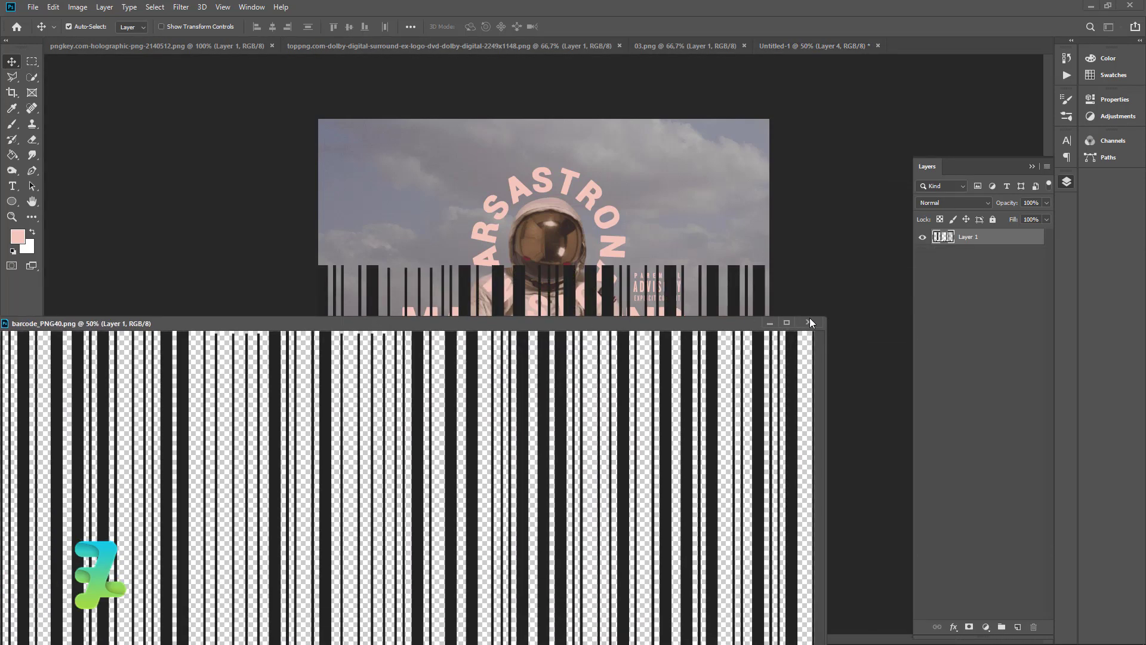
click(812, 326)
Scale the barcode to 5.43% and place it on the astronaut's torso, beside the dark chest fittings.
key(ctrl+t)
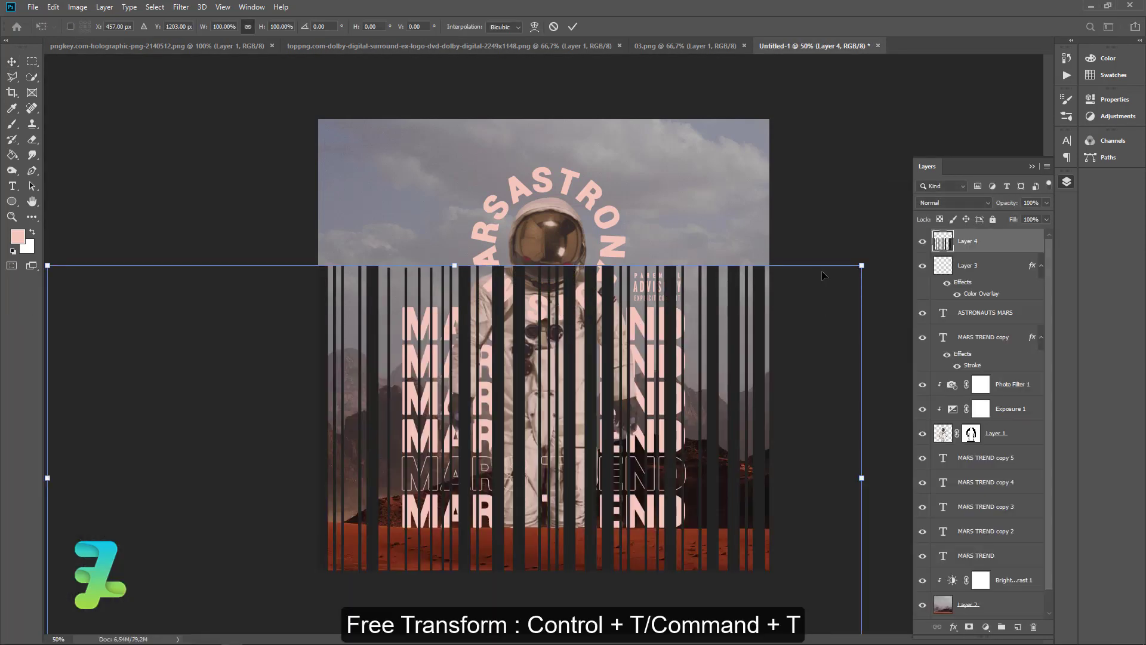
drag(860, 265, 447, 384)
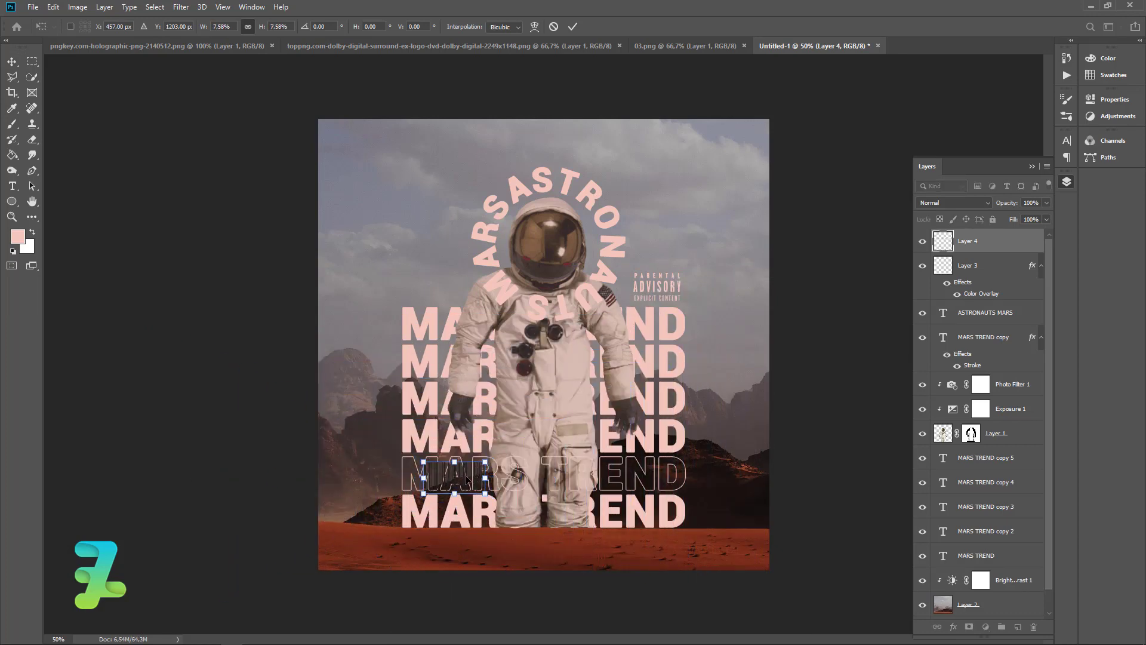
drag(468, 480, 589, 389)
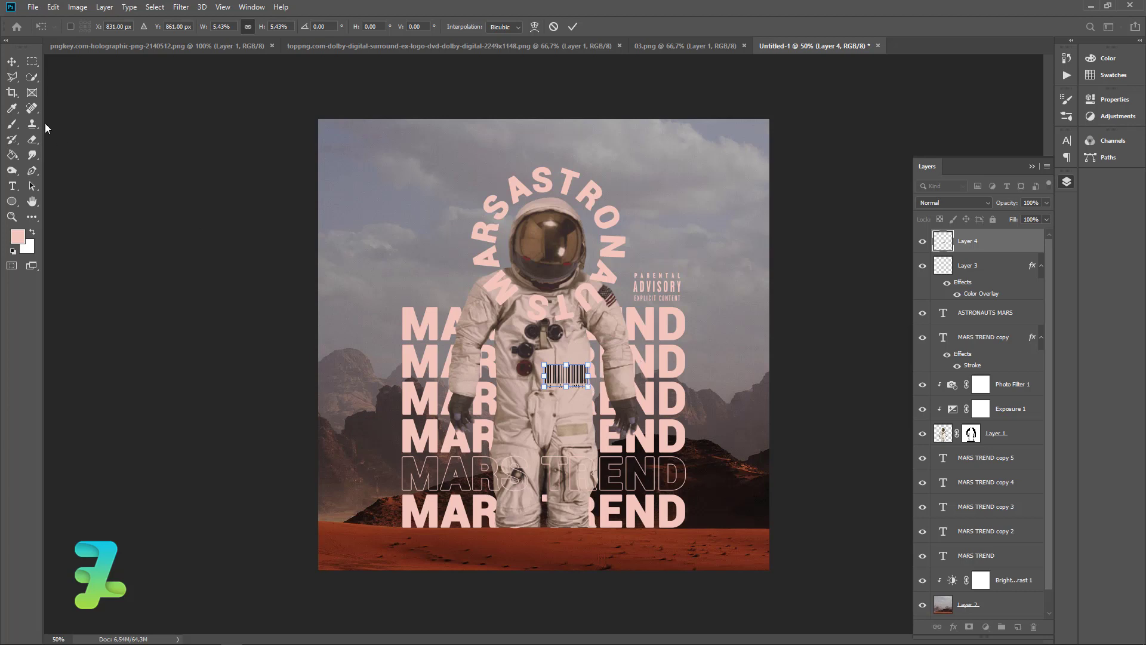
key(Return)
Rotate the barcode a quarter turn counterclockwise so that it stands vertically on the astronaut's suit.
key(ctrl+t)
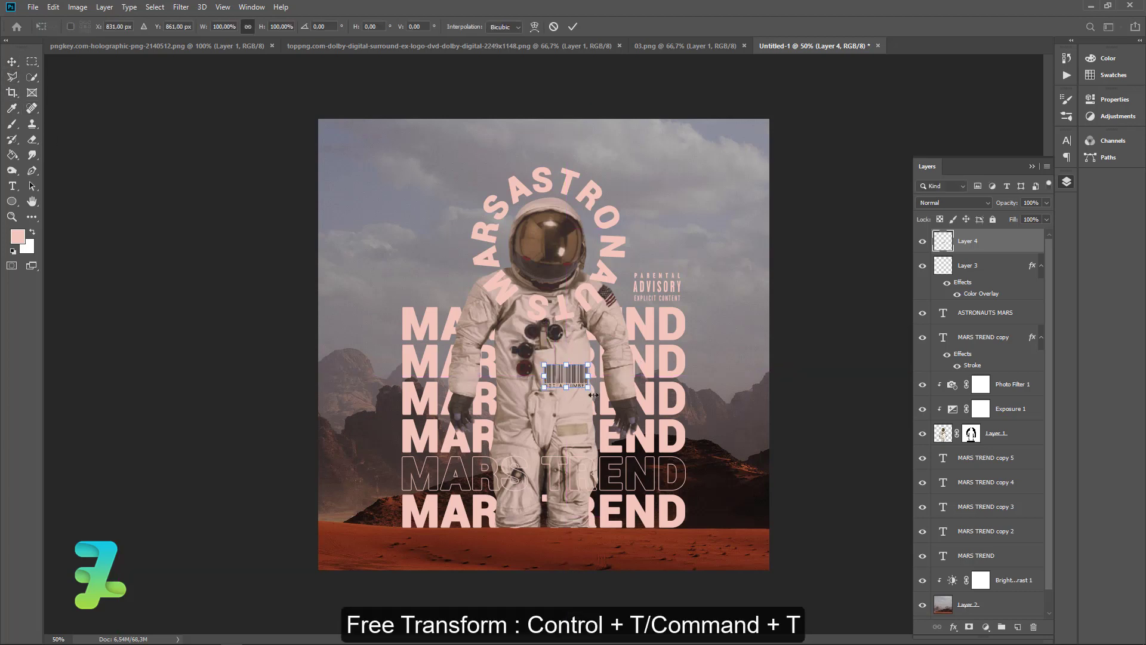
drag(595, 394, 569, 372)
key(Return)
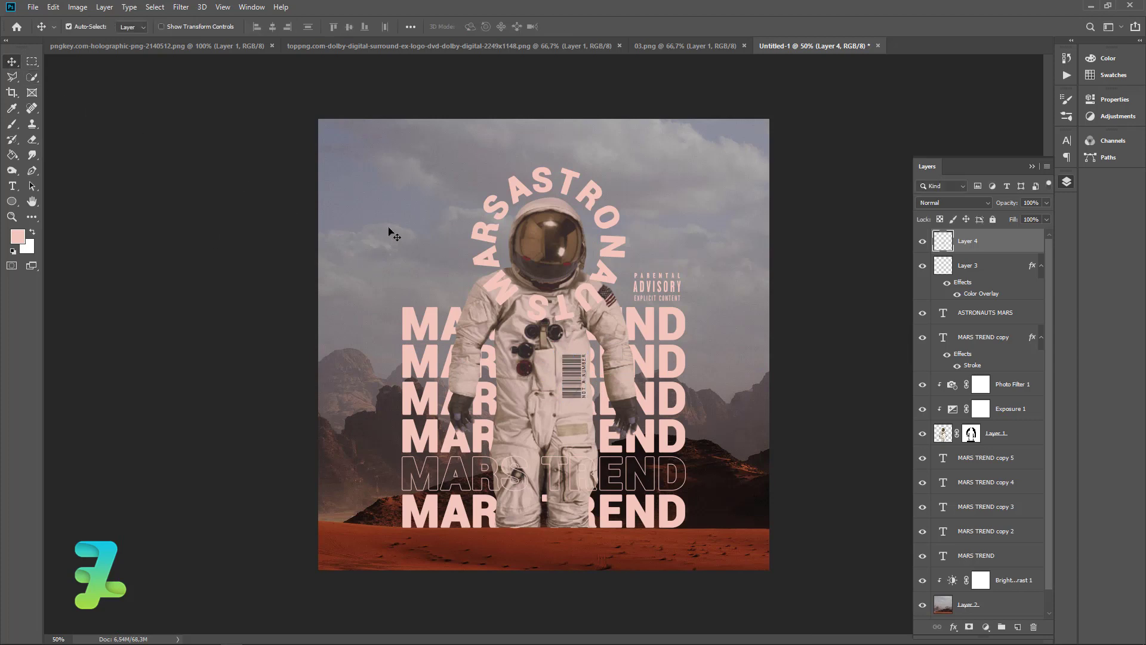
Float the pngkey.com-holographic-png-2140512.png document, copy the holographic sticker into the poster, and close the source.
click(160, 47)
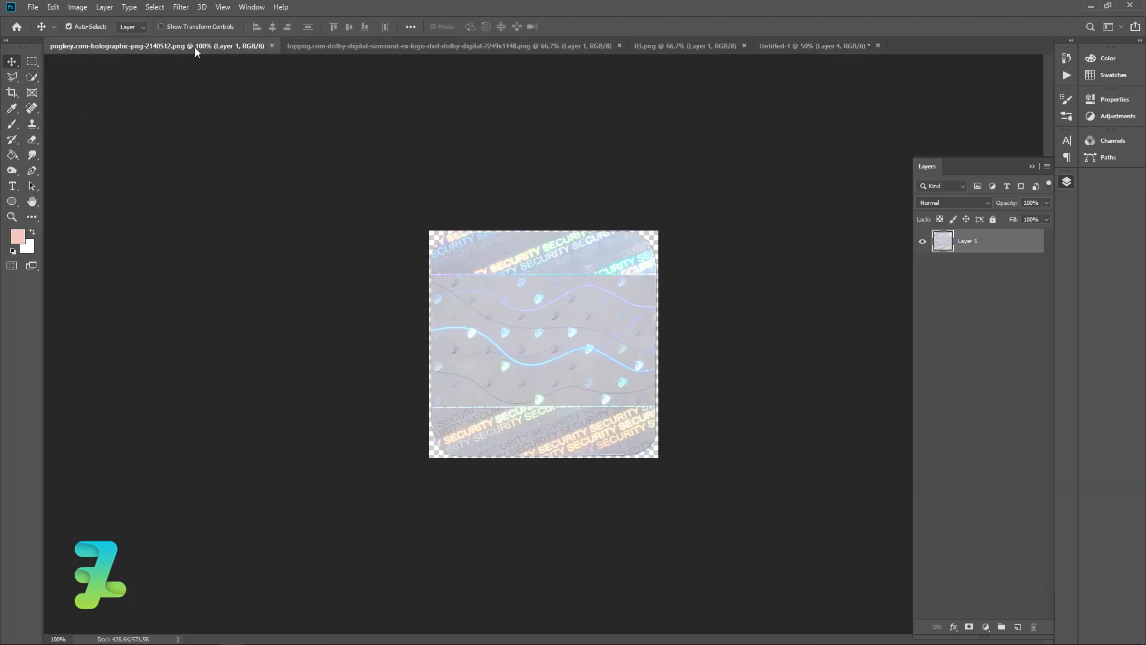
right_click(145, 45)
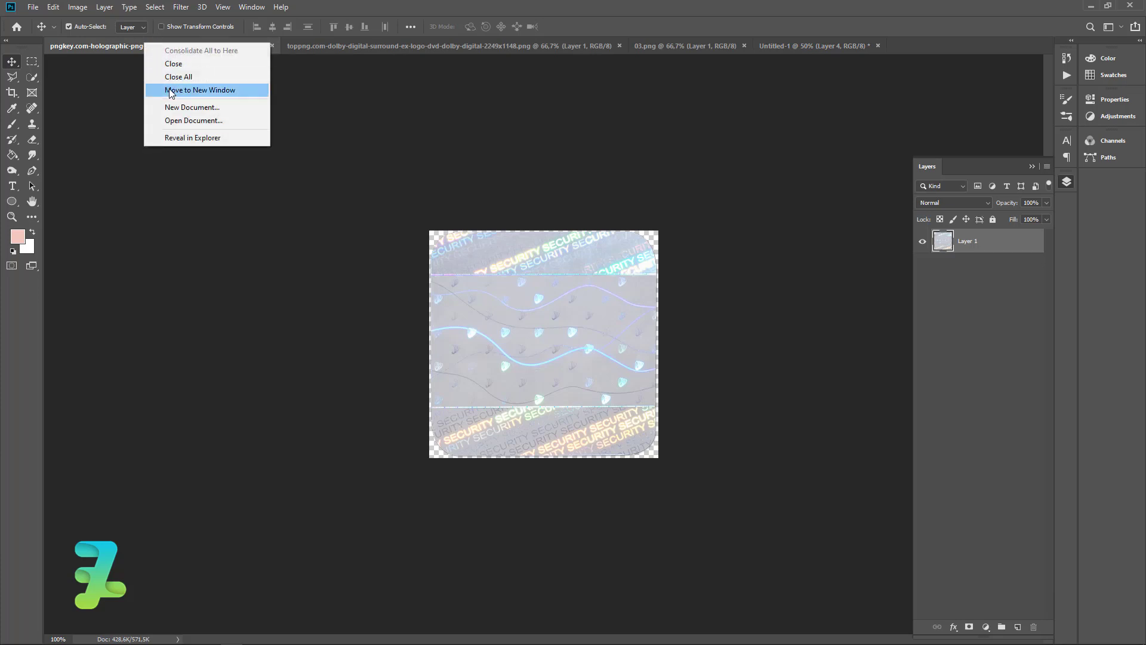
click(170, 90)
drag(941, 241, 660, 209)
click(270, 43)
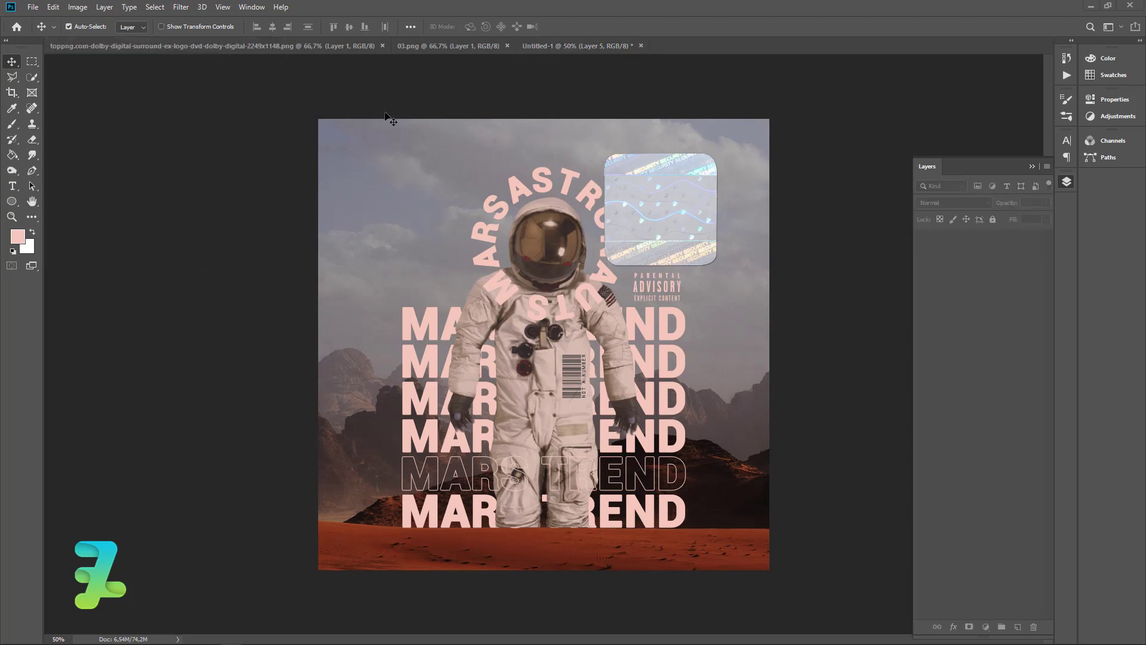
Scale the holographic sticker to 72.74% and place it in the poster's upper-left corner.
drag(677, 214, 407, 187)
key(ctrl+t)
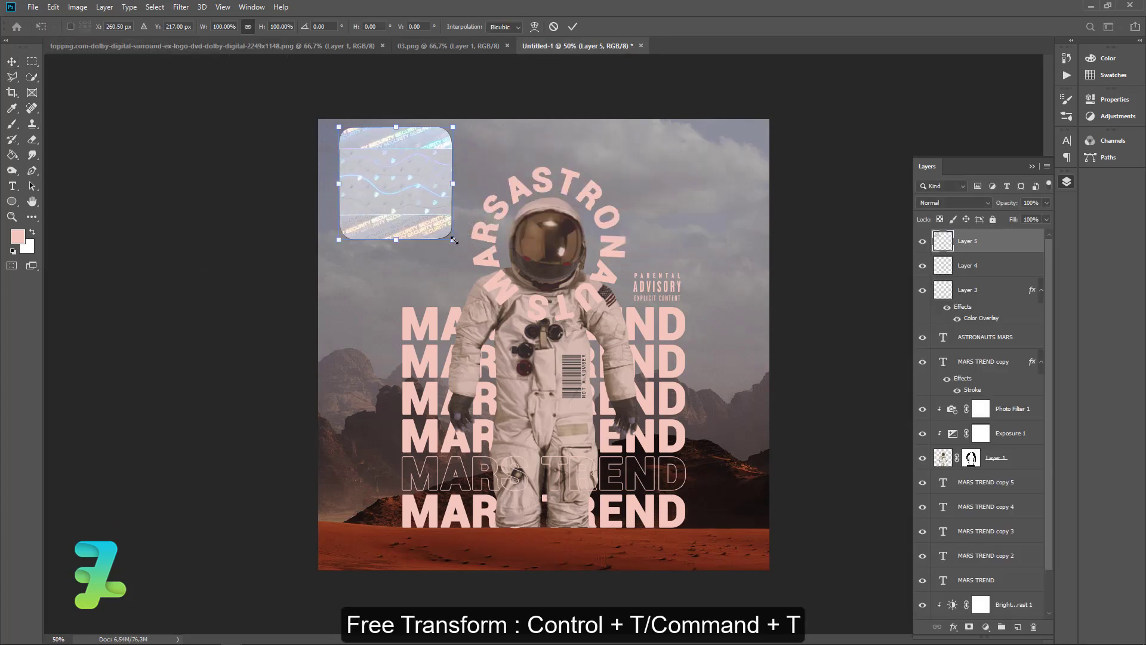
drag(452, 238, 435, 216)
key(ctrl+z)
drag(401, 180, 381, 163)
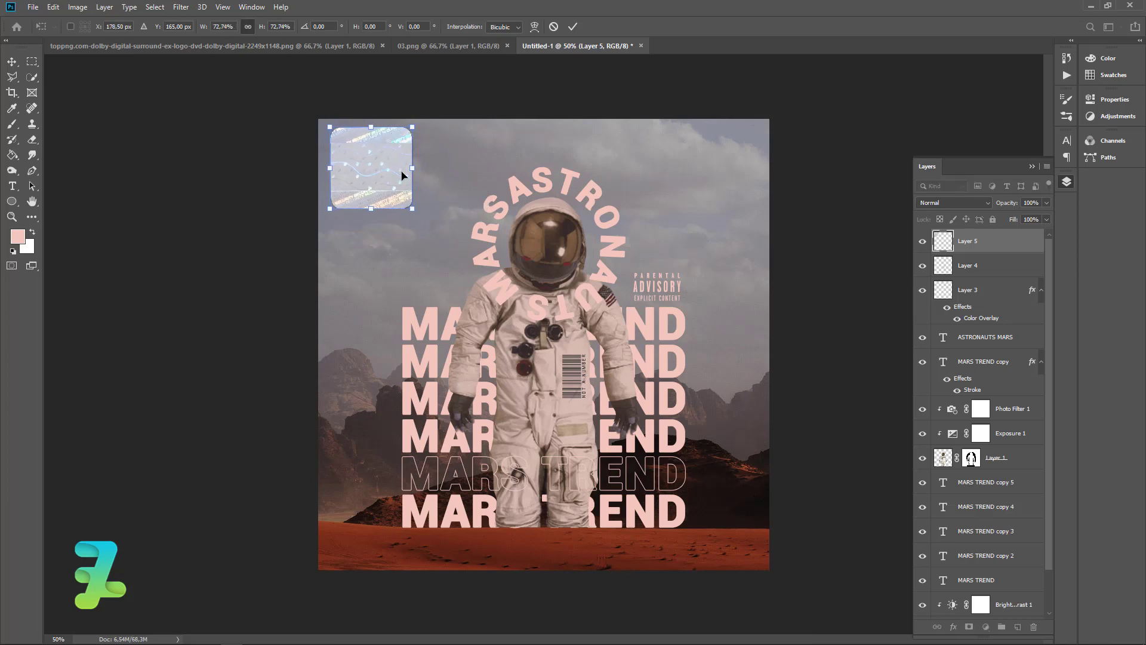
key(Return)
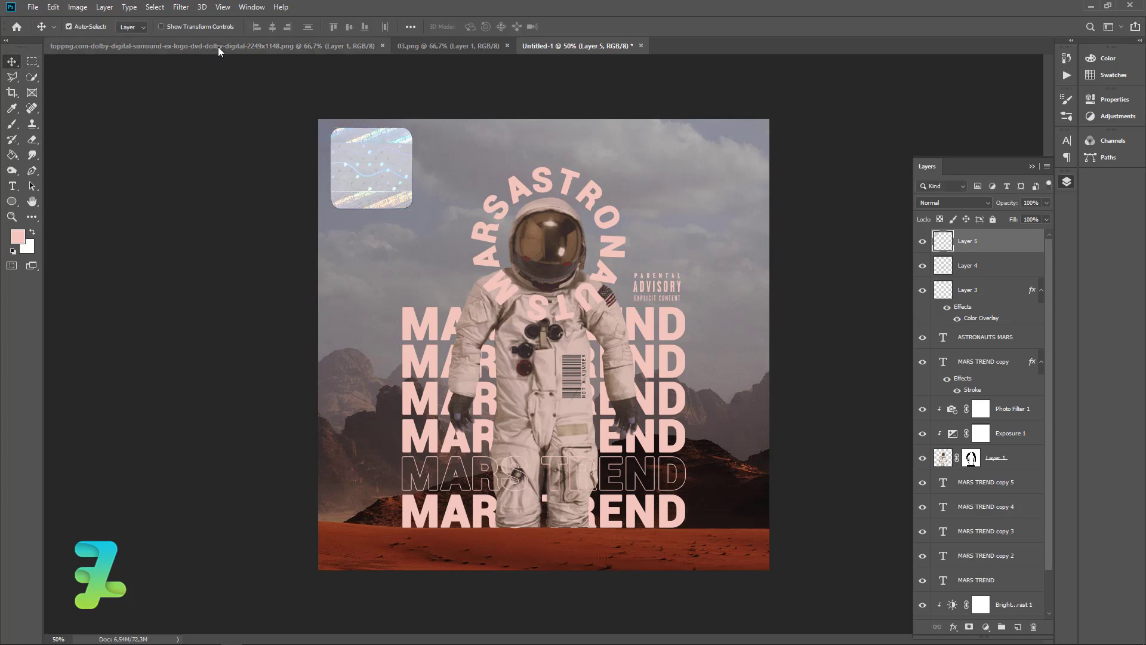
Float the Dolby Digital Surround EX logo file in its own window, copy the logo into the poster, and close the source.
click(217, 46)
right_click(218, 47)
click(252, 94)
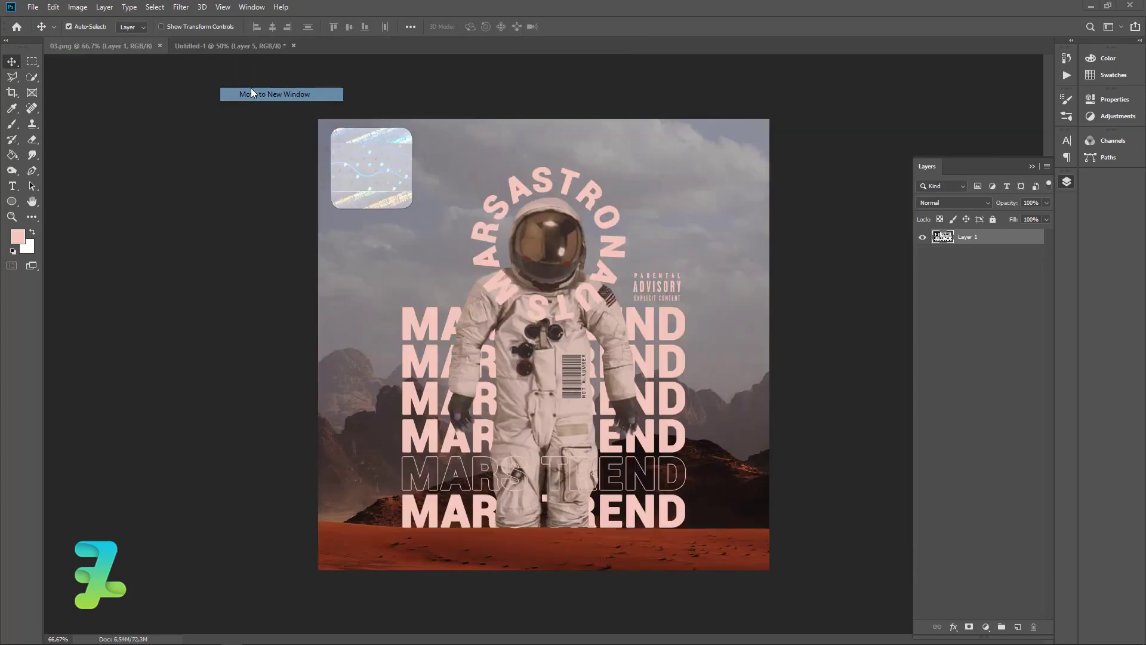
drag(787, 48, 709, 480)
drag(953, 237, 707, 217)
click(858, 476)
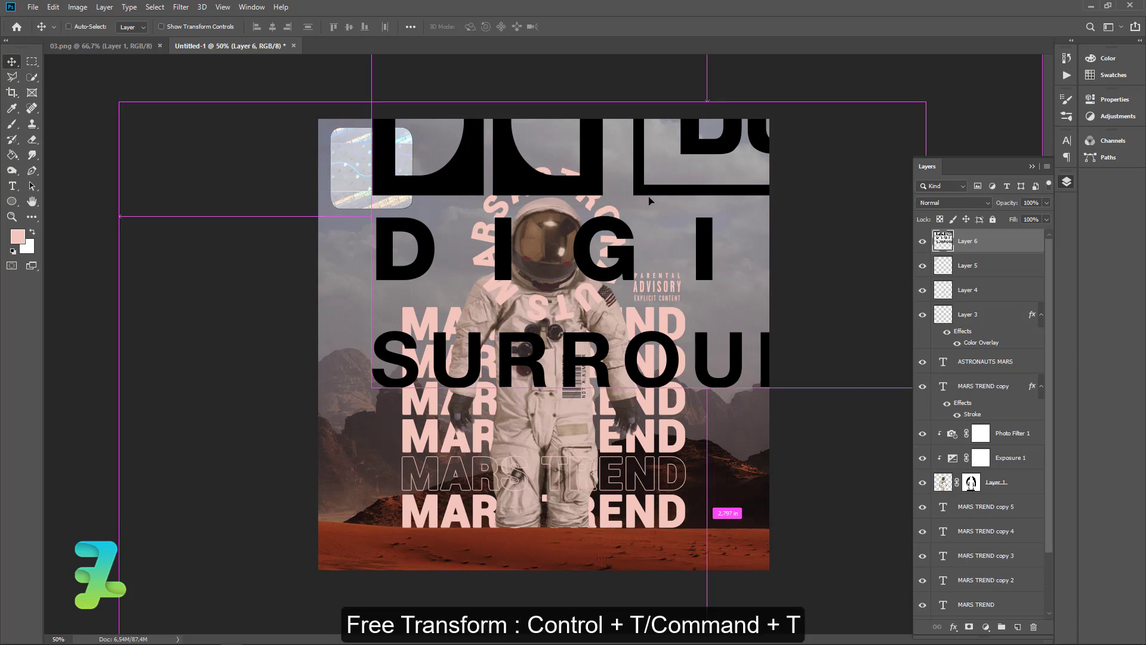
Scale the Dolby Digital logo to 11.28% and place it in the poster's upper-right corner.
drag(650, 200, 547, 303)
key(ctrl+t)
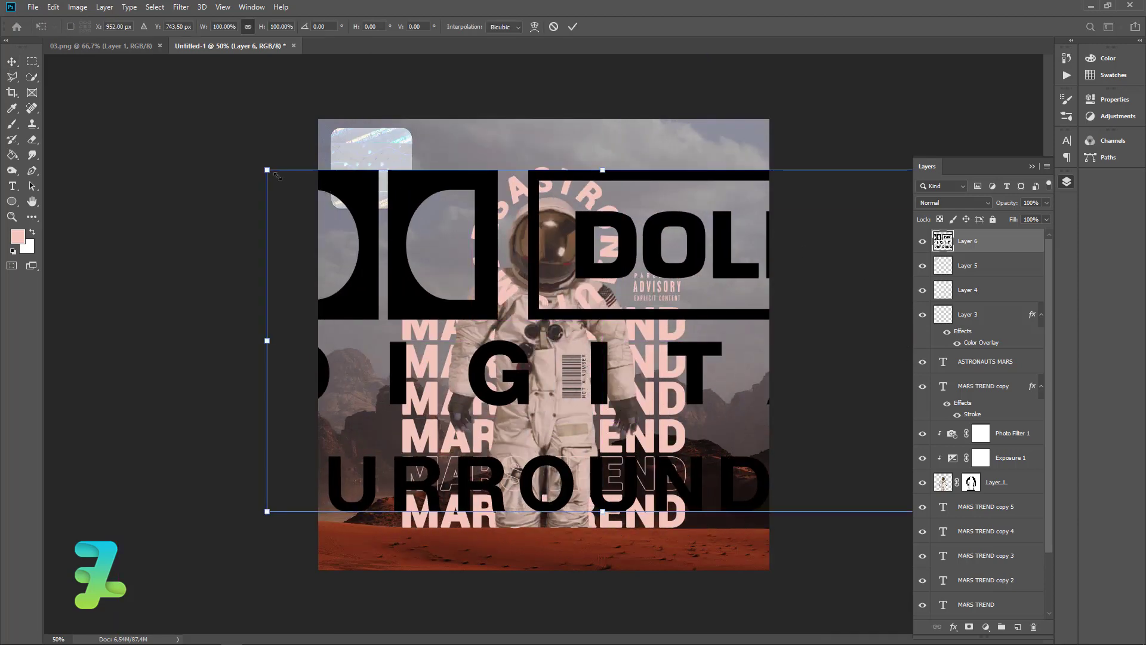
drag(277, 177, 718, 150)
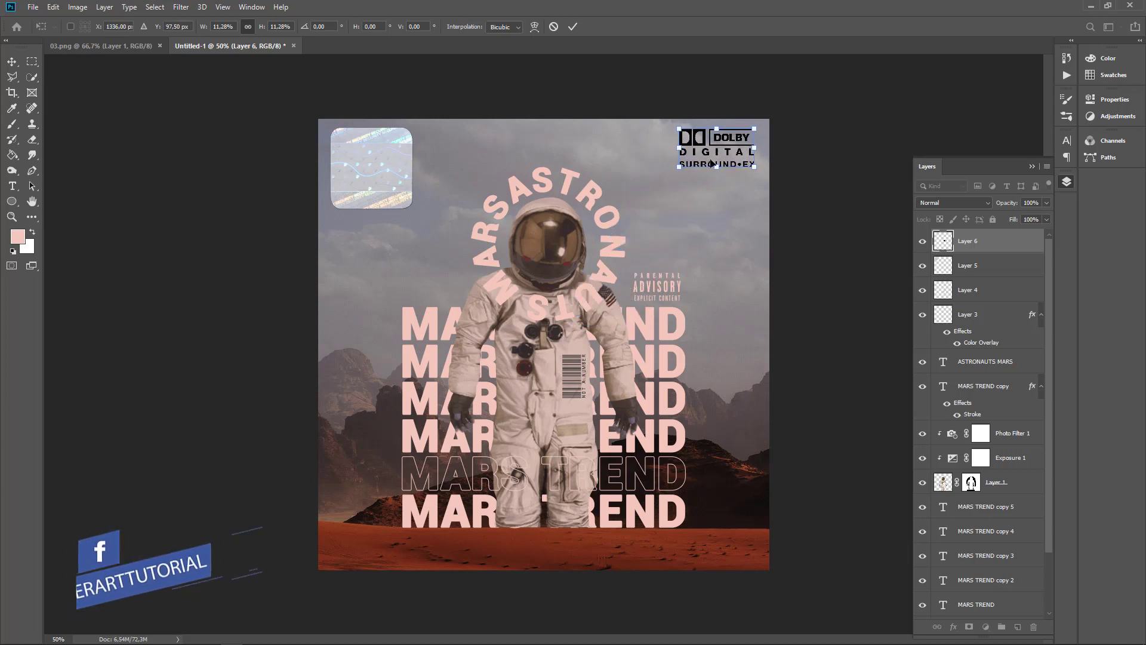
key(Return)
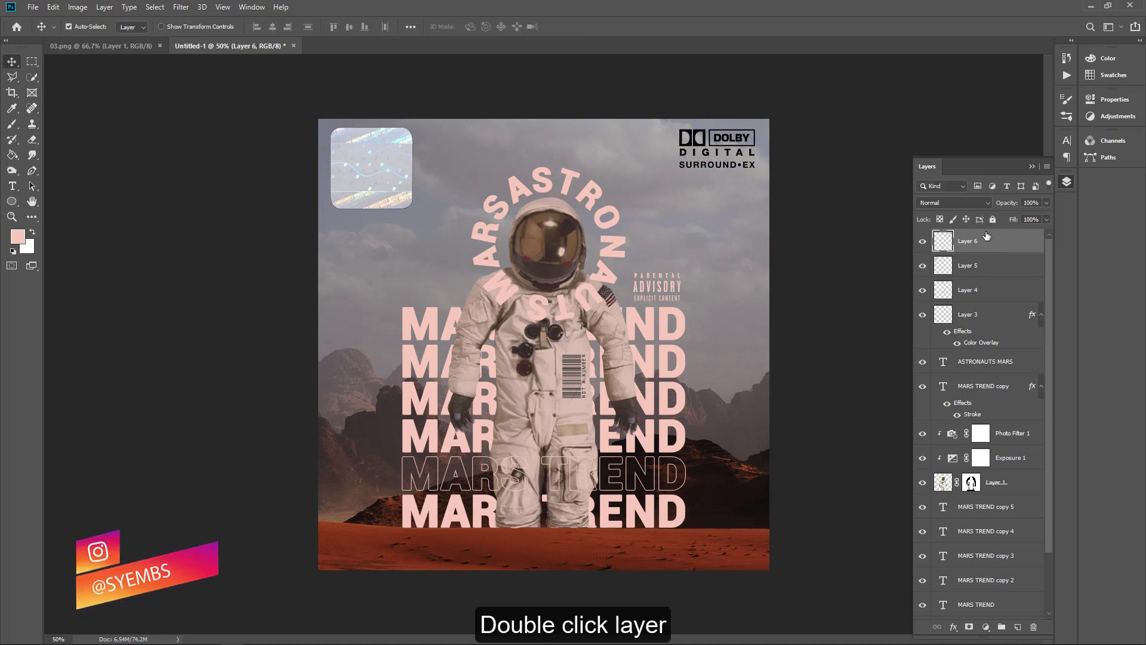
Add a white (ffffff) Color Overlay to the Dolby Digital logo layer.
double_click(1020, 251)
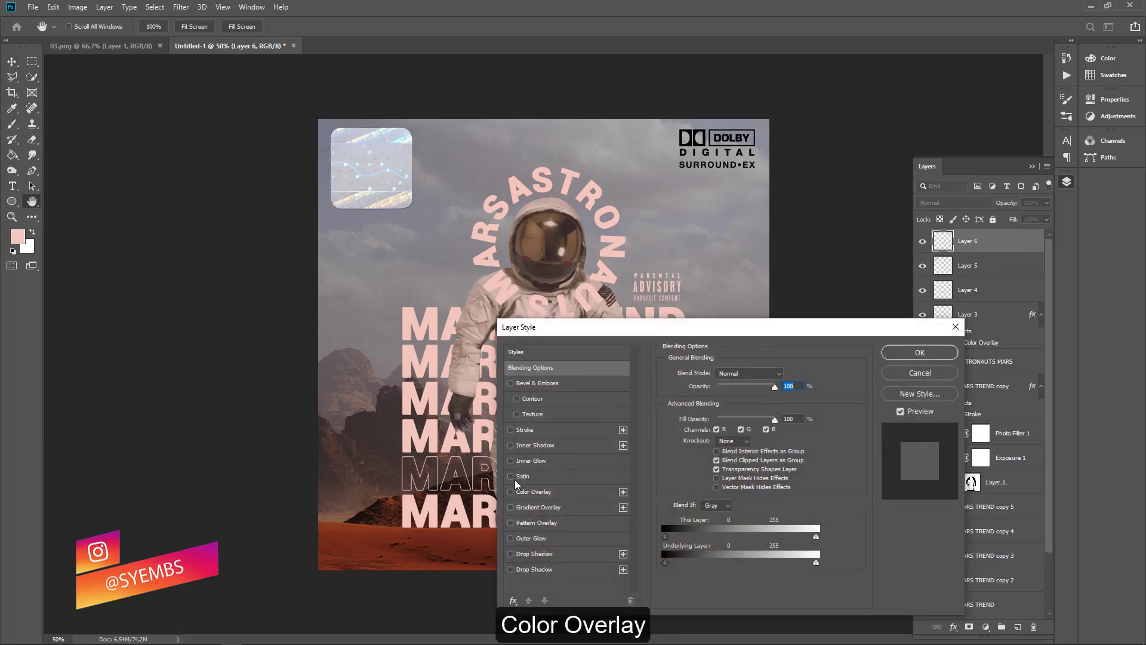
click(511, 492)
click(528, 493)
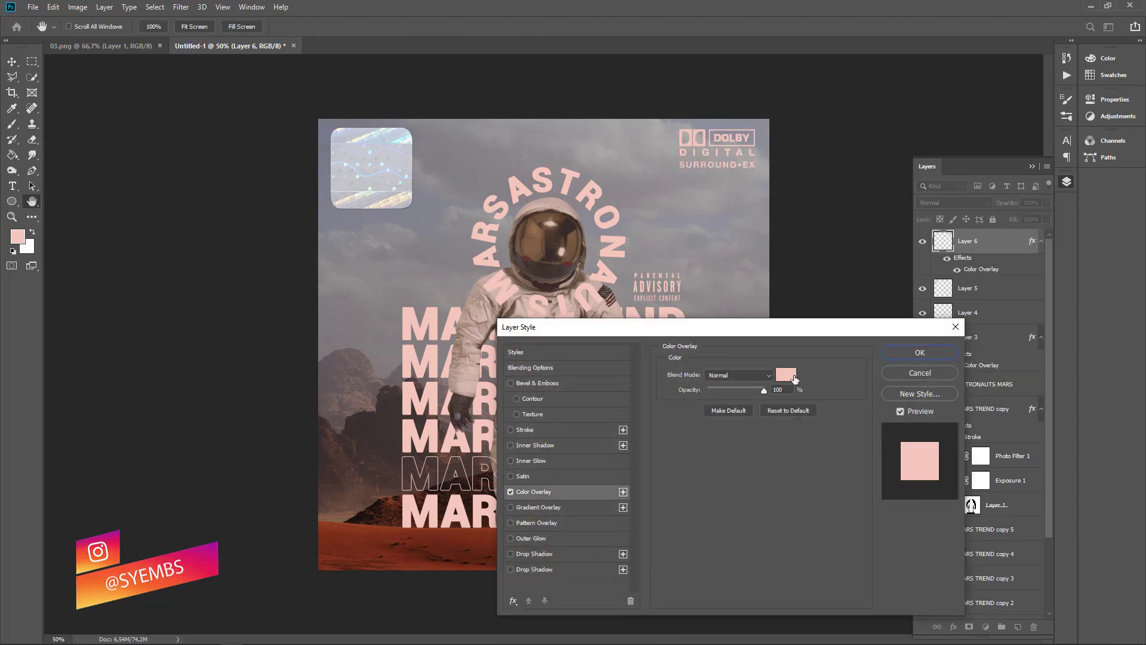
click(786, 374)
click(687, 125)
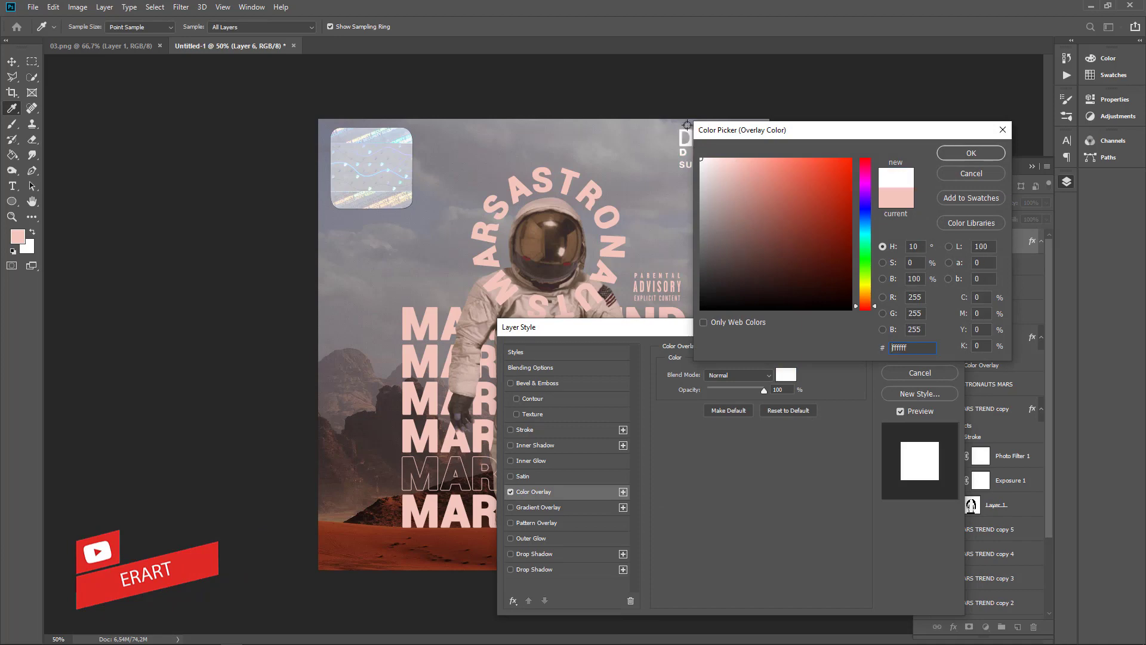
drag(830, 138, 812, 292)
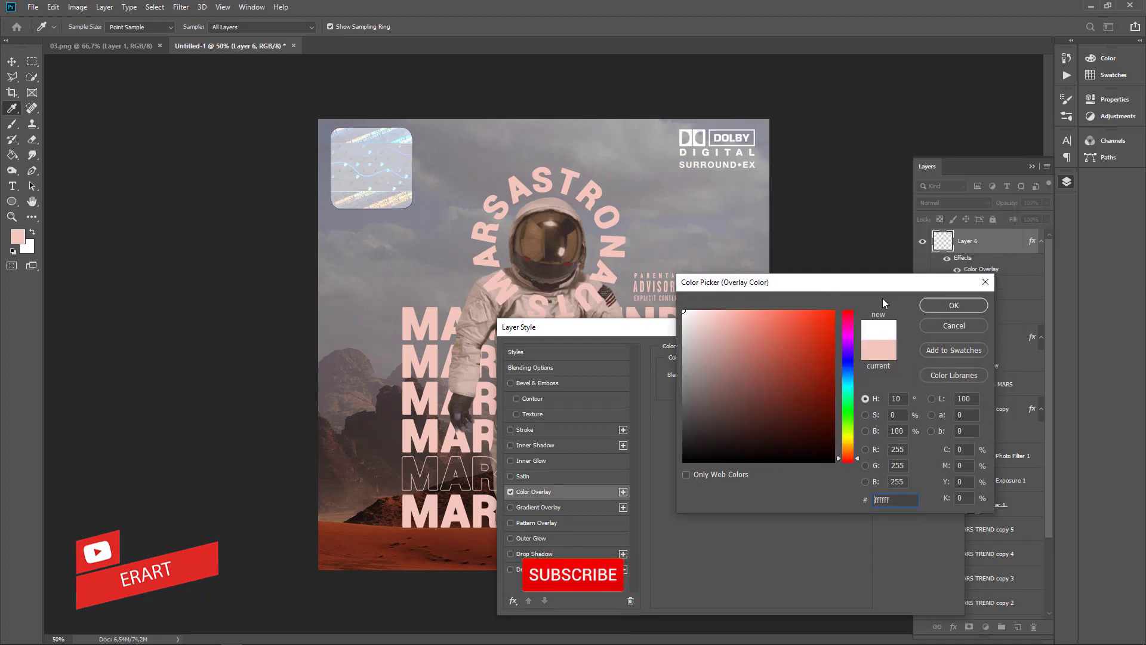
click(940, 306)
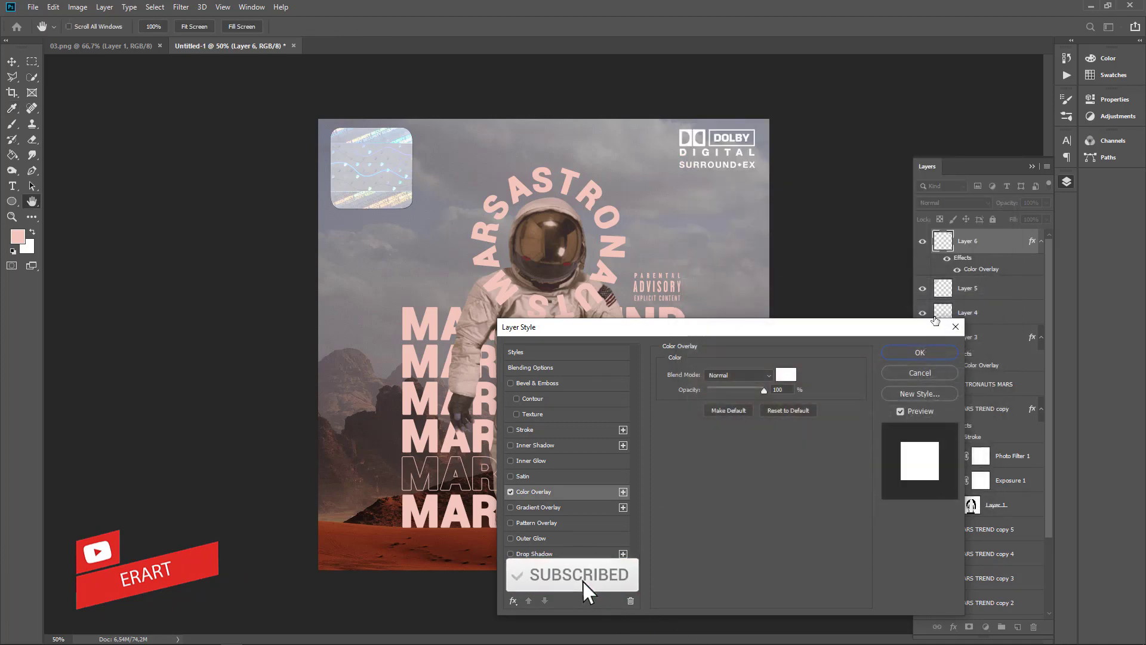
click(920, 352)
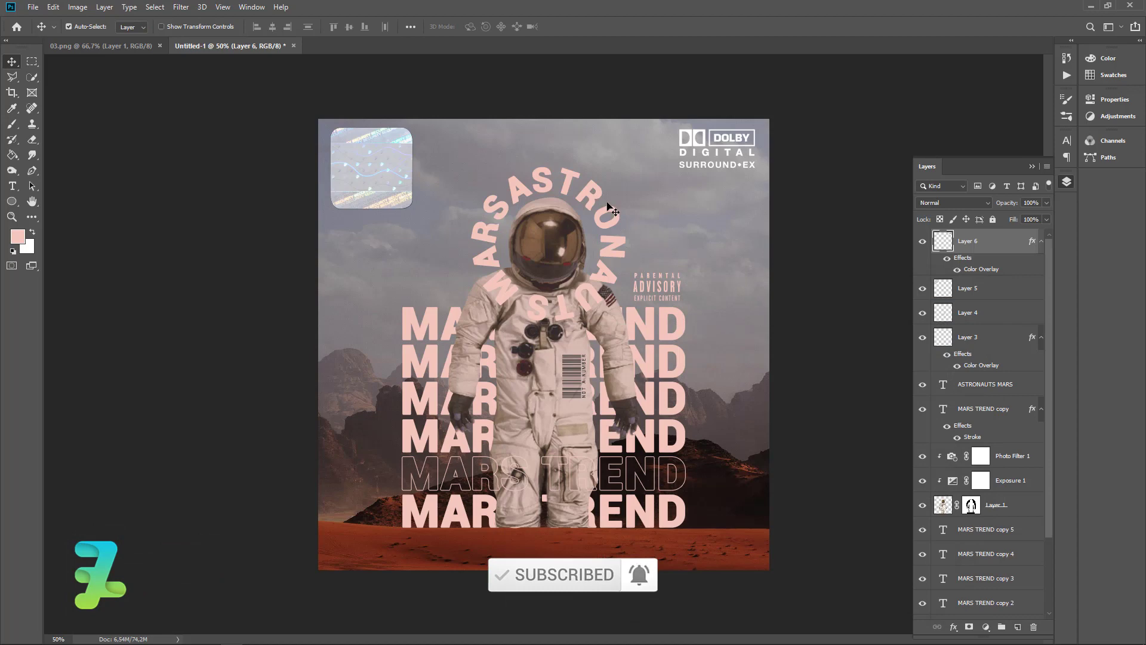
Float the 03.png plastic-wrap texture in its own window, copy the texture into the poster, and close the source.
click(121, 46)
right_click(121, 45)
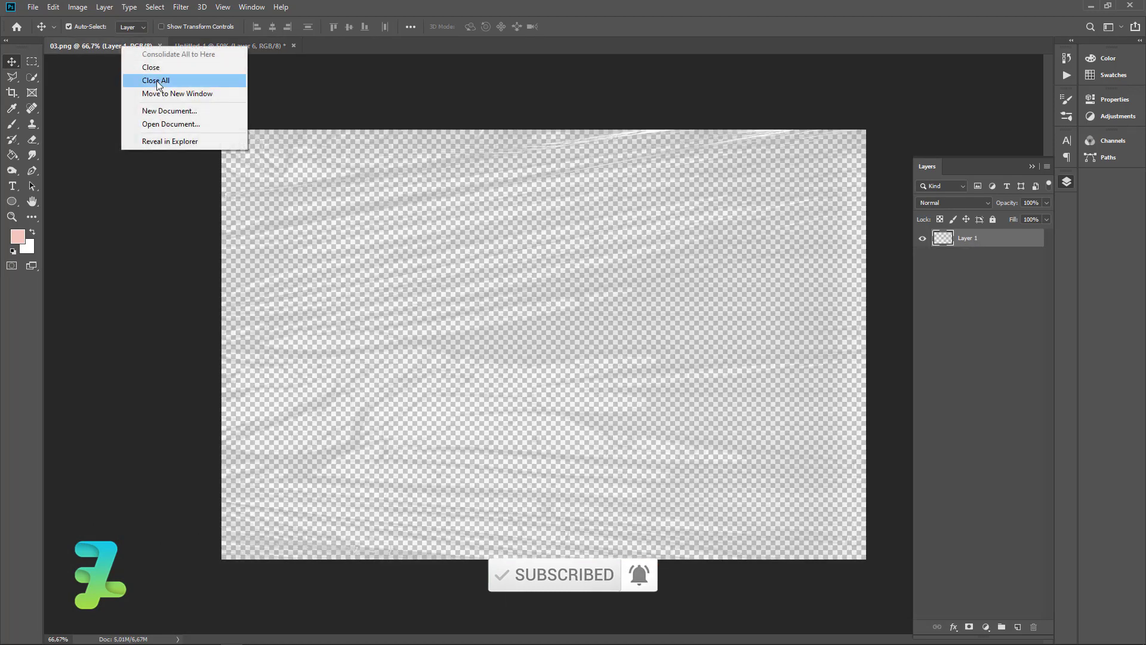
click(160, 91)
drag(504, 108, 721, 260)
click(685, 48)
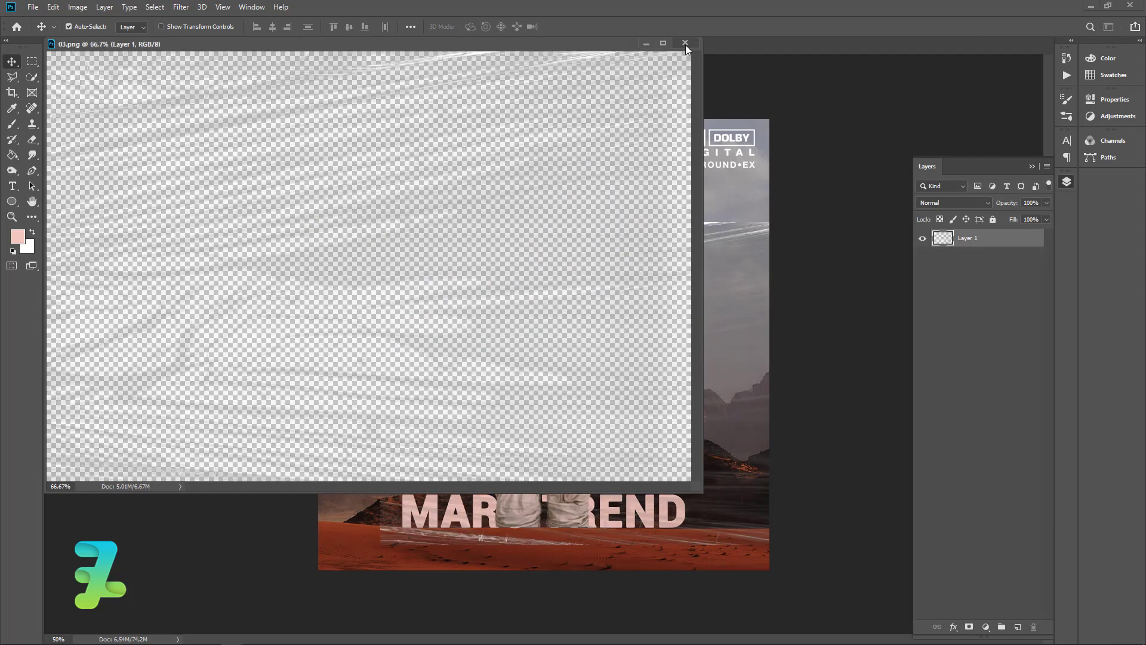
click(685, 43)
Scale the plastic-wrap texture to 150.26% and position it so that it covers the whole poster.
drag(664, 300, 606, 179)
key(ctrl+t)
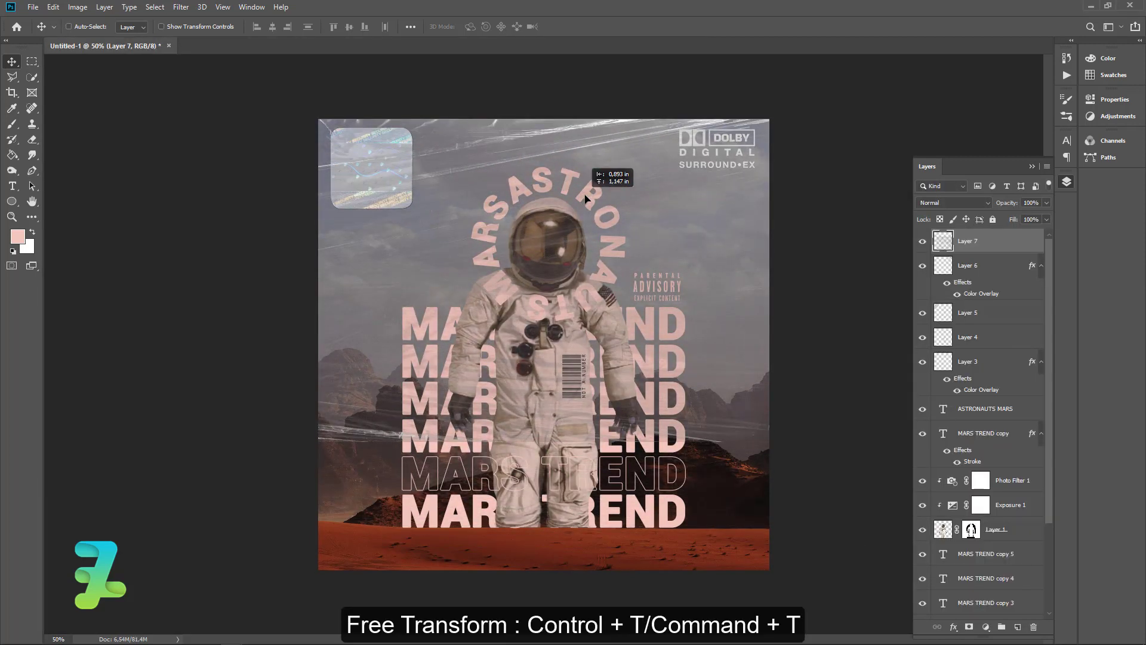
key(ctrl+t)
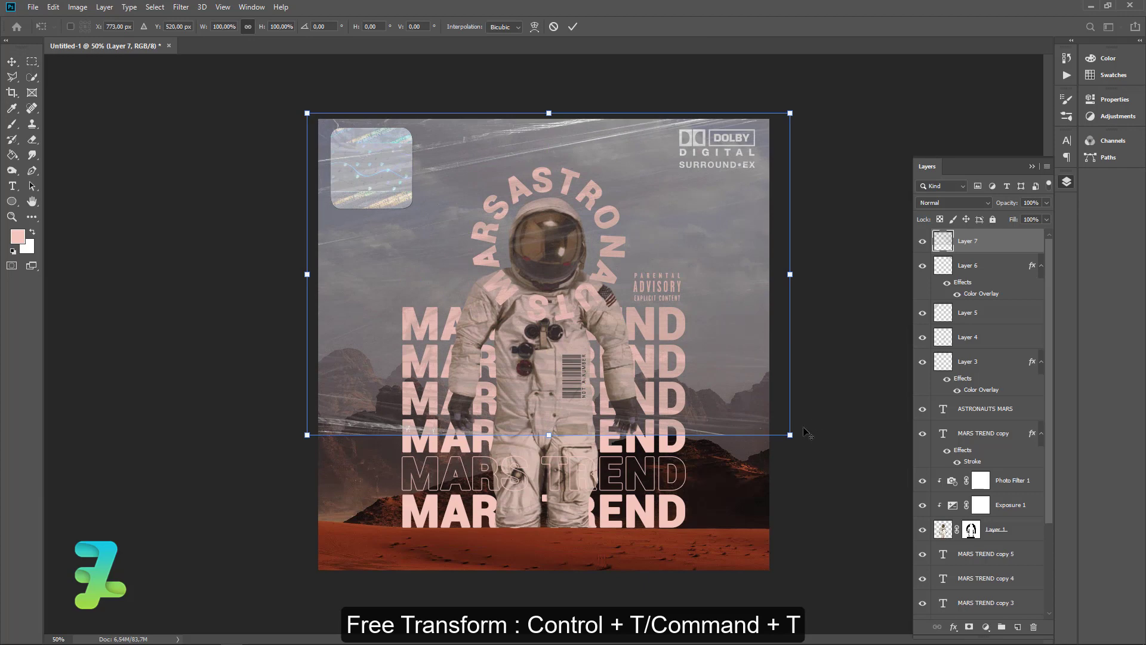
drag(791, 434, 869, 486)
drag(569, 223, 594, 310)
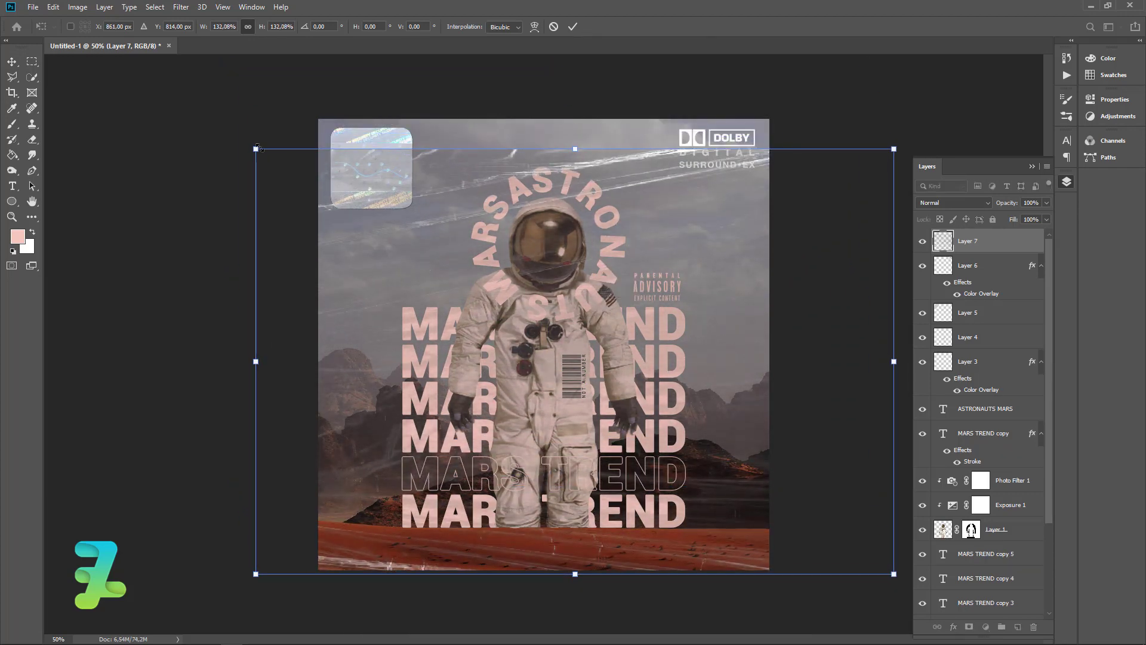
drag(257, 147, 239, 90)
drag(443, 238, 442, 225)
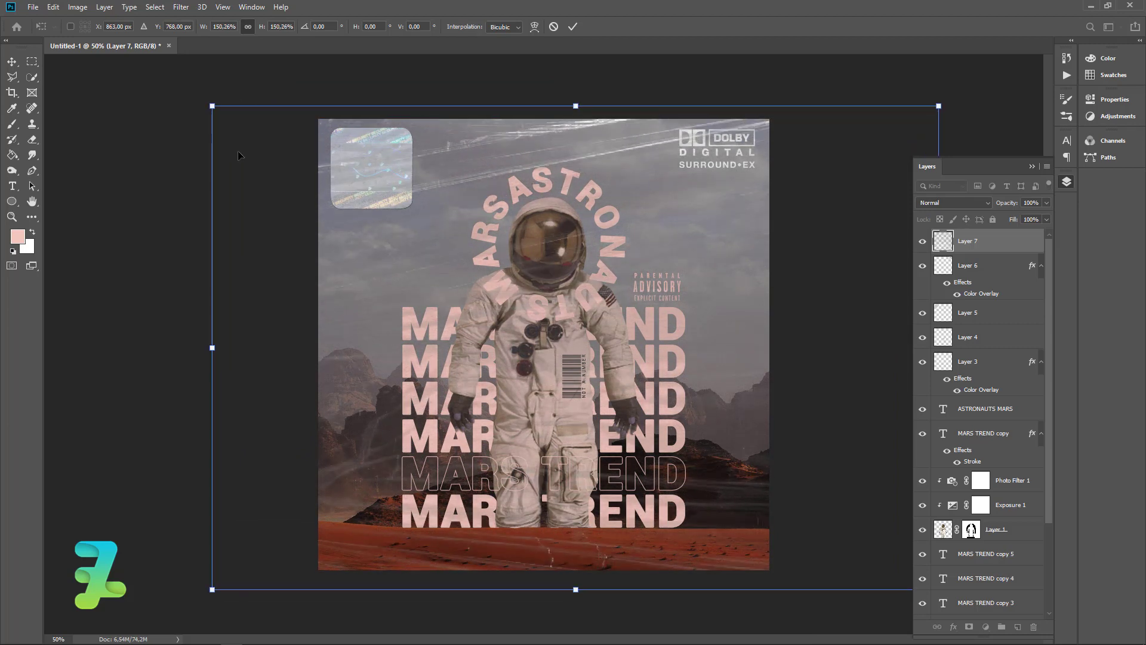
click(13, 62)
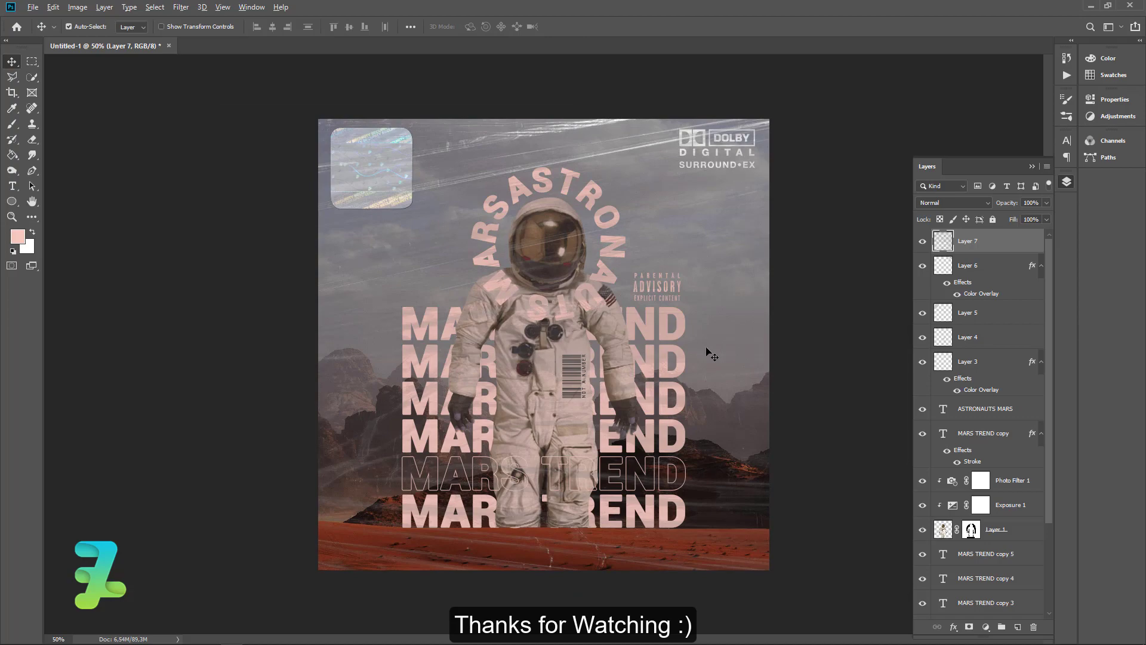
key(alt+Tab)
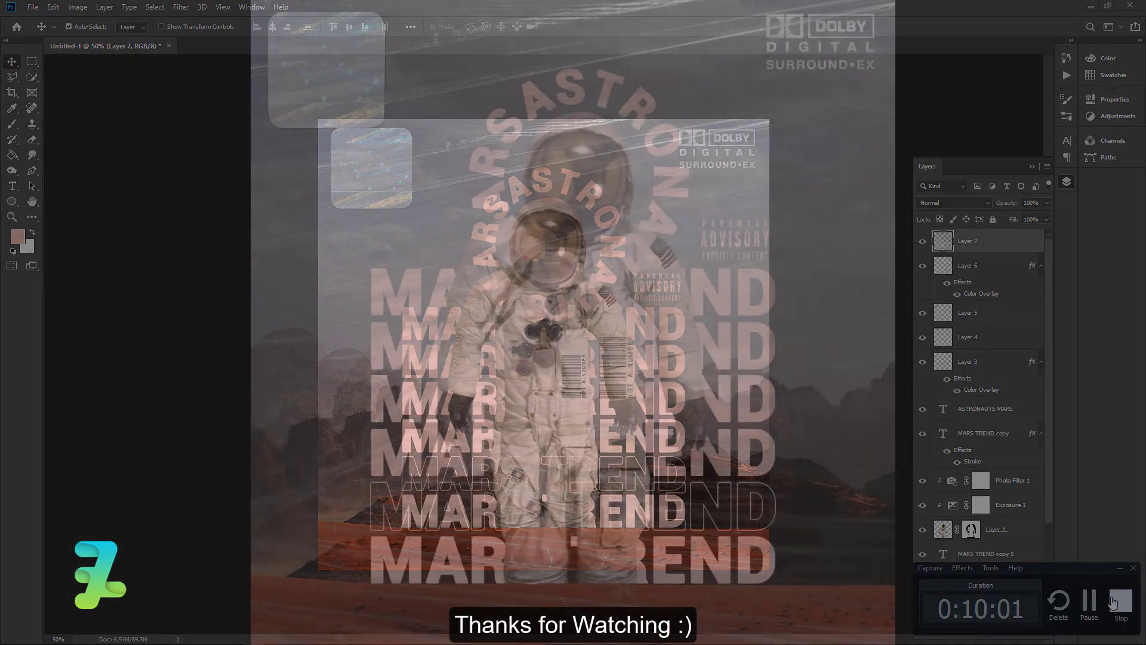